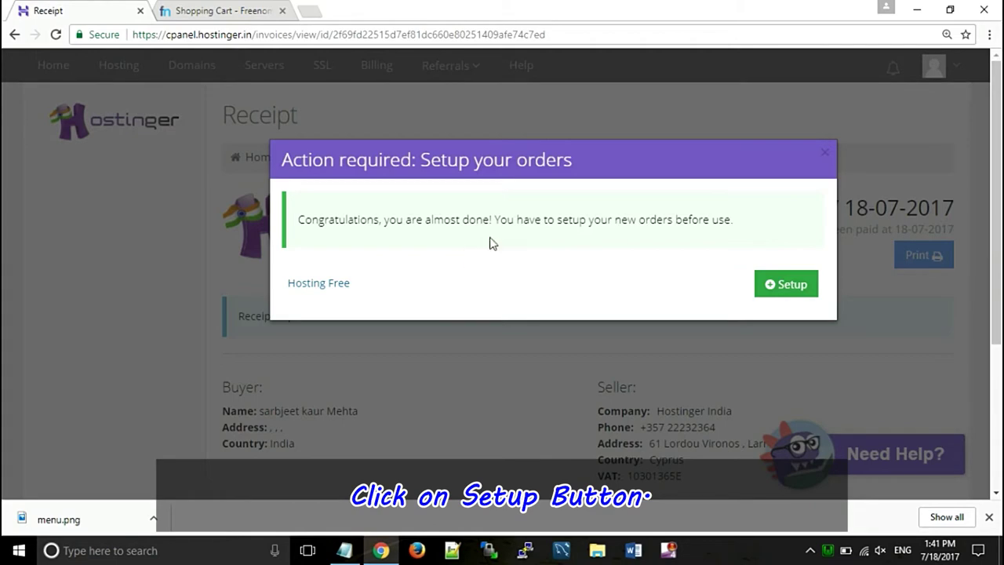
- Start a Hostinger hosting setup of type Domain, using wordpressintro.tk copied from the Freenom cart
click(768, 284)
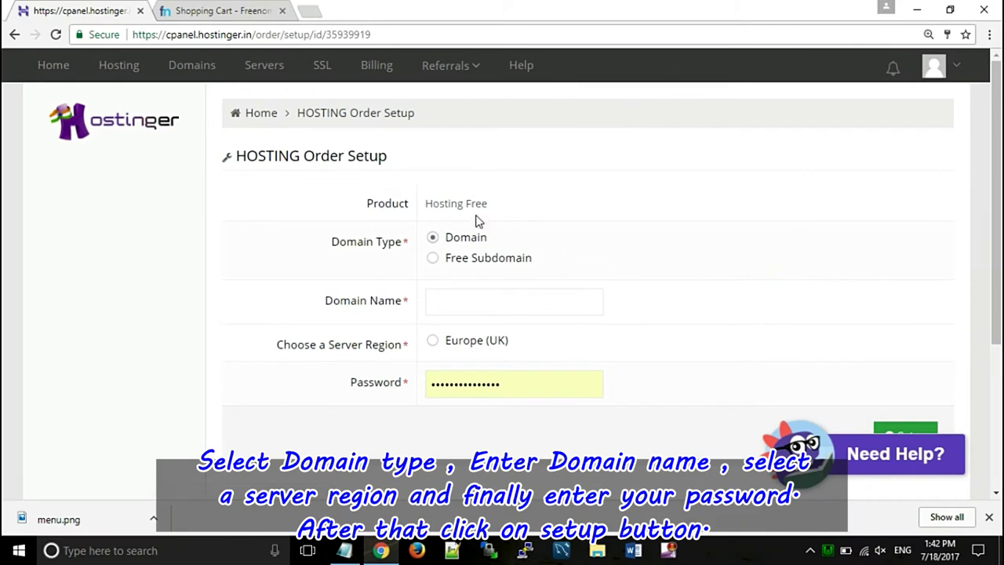
click(479, 246)
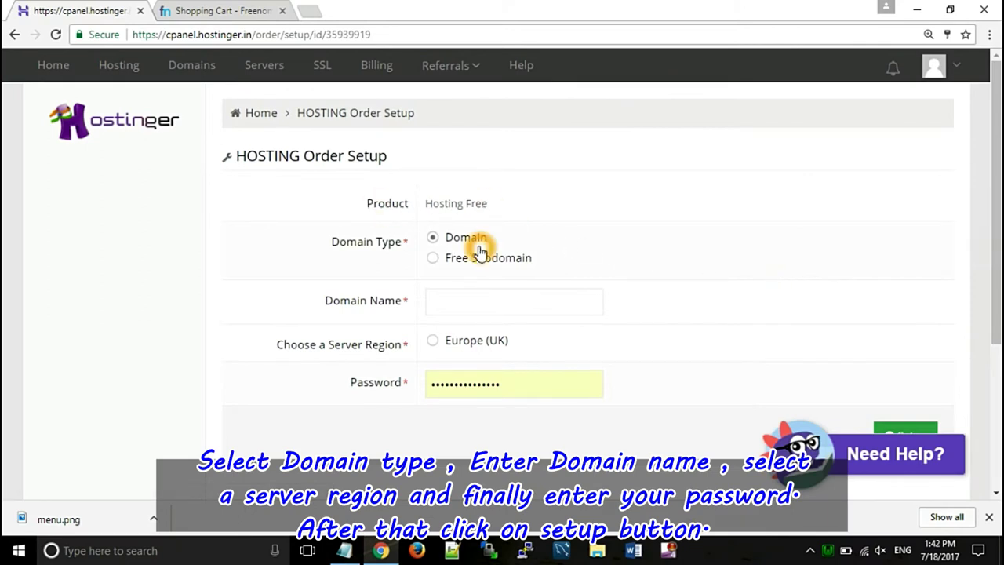
click(452, 300)
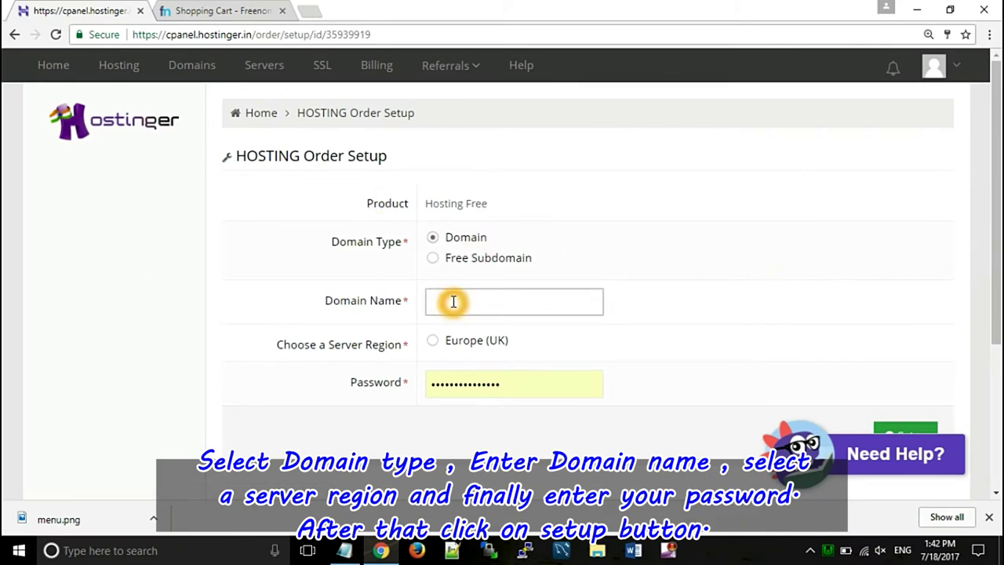
click(208, 10)
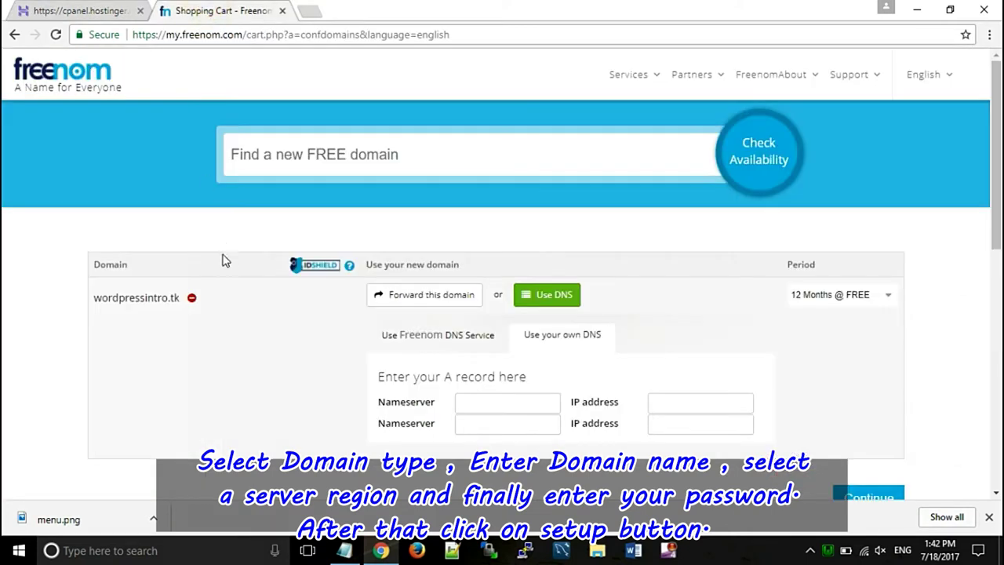
drag(183, 293, 94, 292)
right_click(113, 296)
click(128, 306)
click(82, 13)
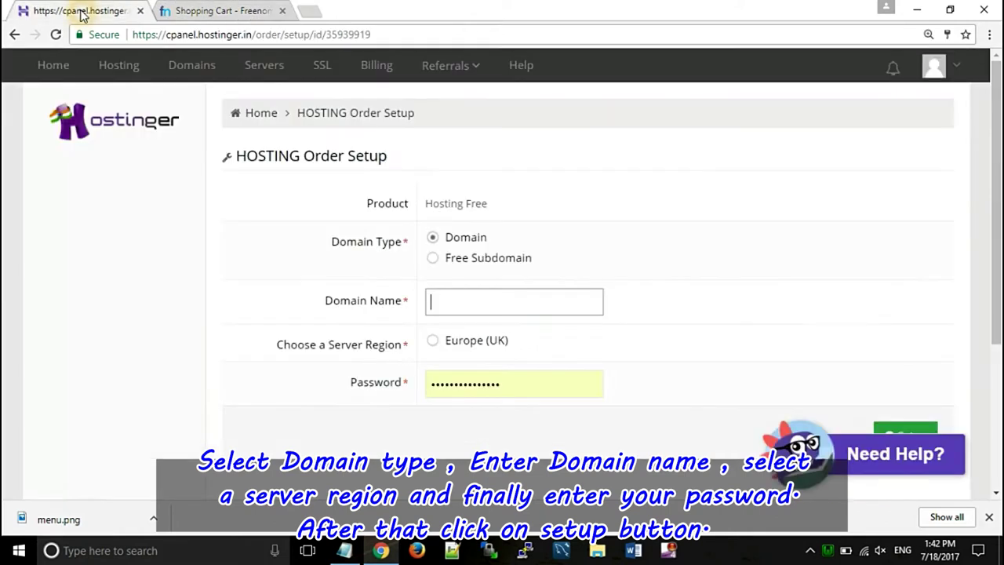
click(441, 300)
right_click(442, 300)
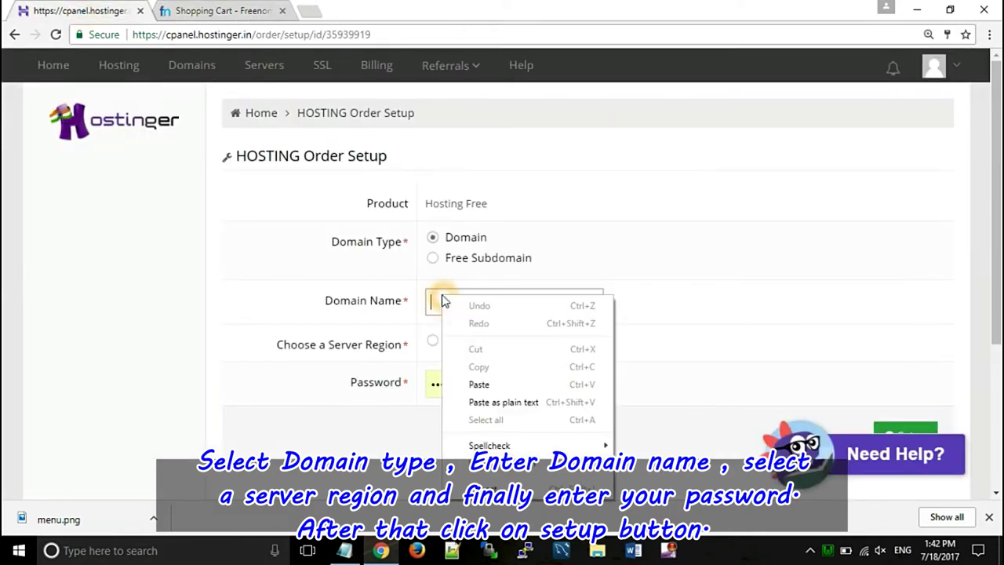
click(483, 384)
- Choose the Europe (UK) server region, replace the autofilled password with a new one, and submit the order
click(432, 344)
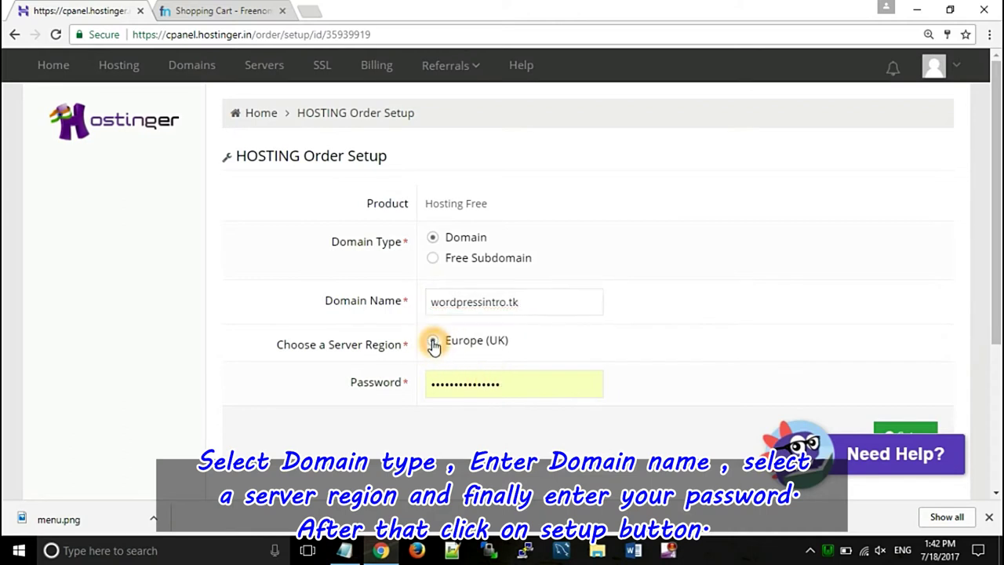
click(507, 385)
key(ctrl+a)
key(BackSpace)
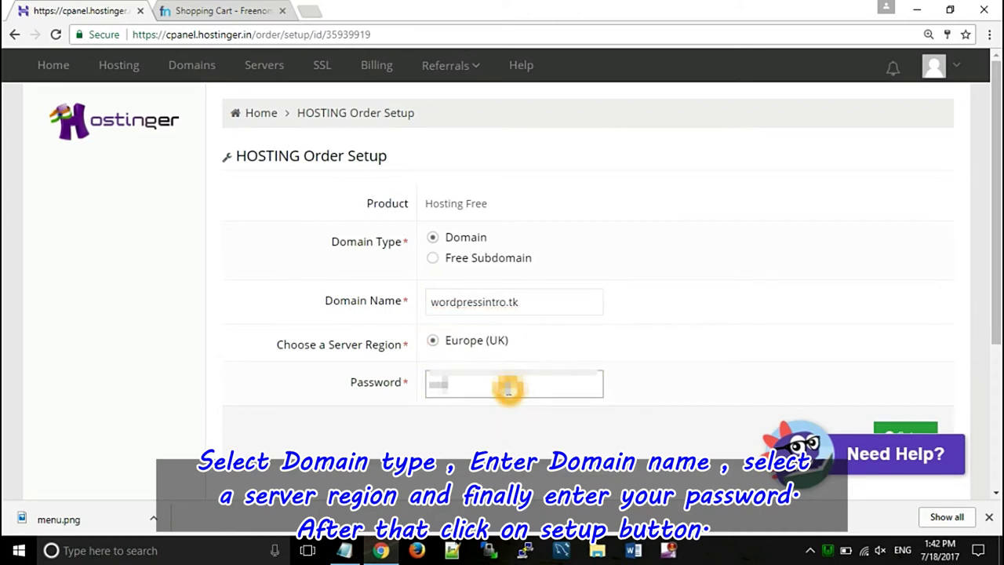
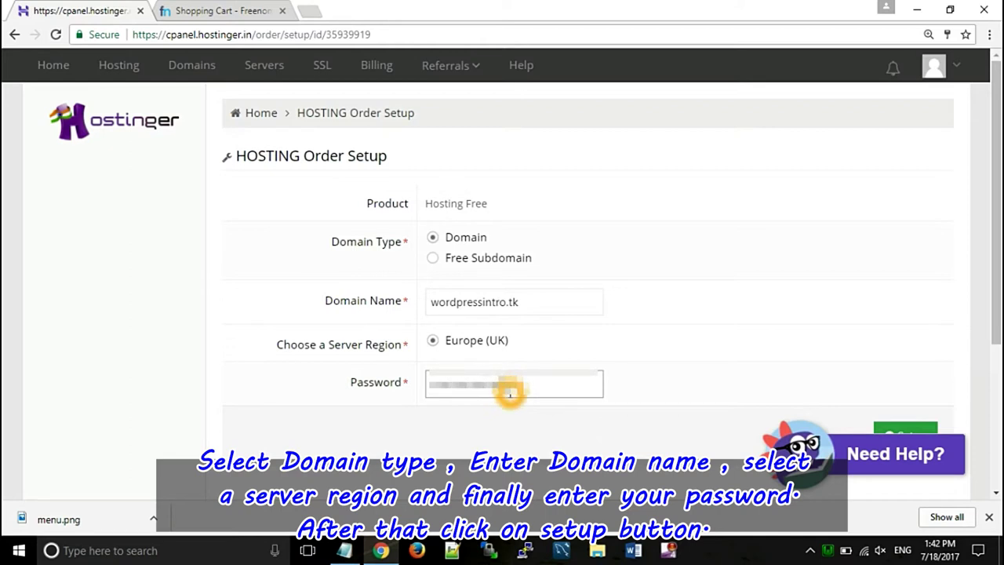
click(902, 426)
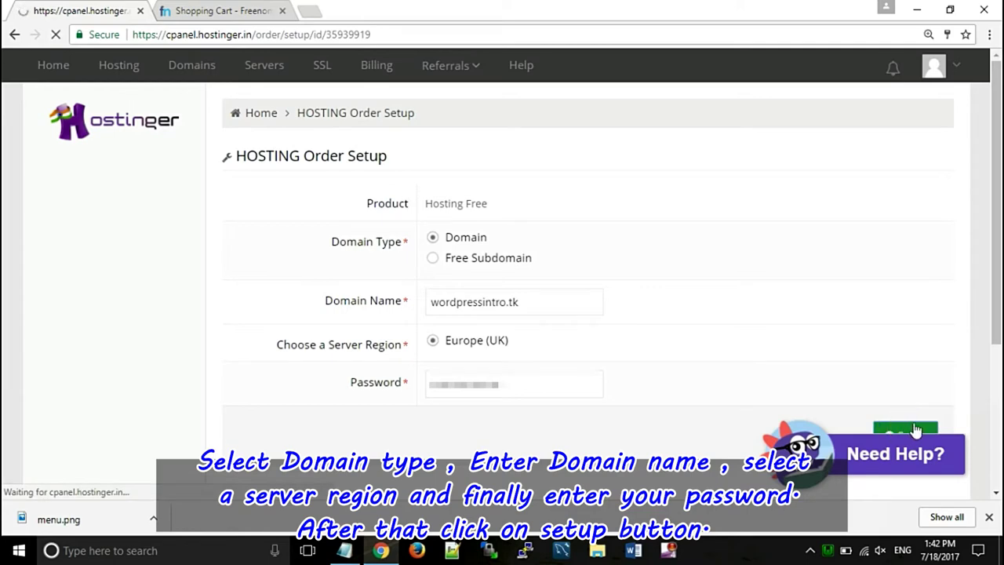
scroll(933, 377, down, 1)
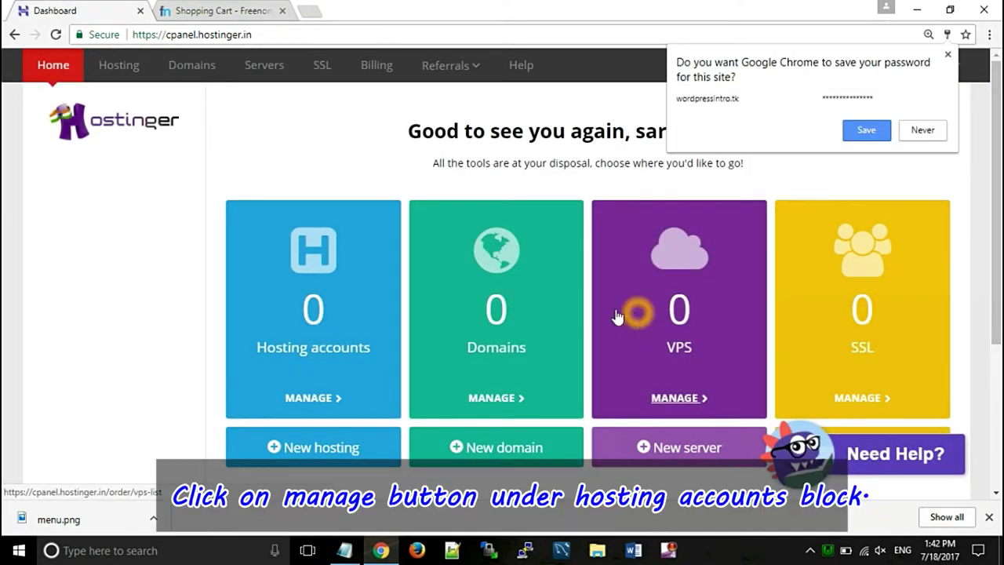
- Save the password in the browser and open the wordpressintro.tk hosting account from Hosting accounts
click(856, 128)
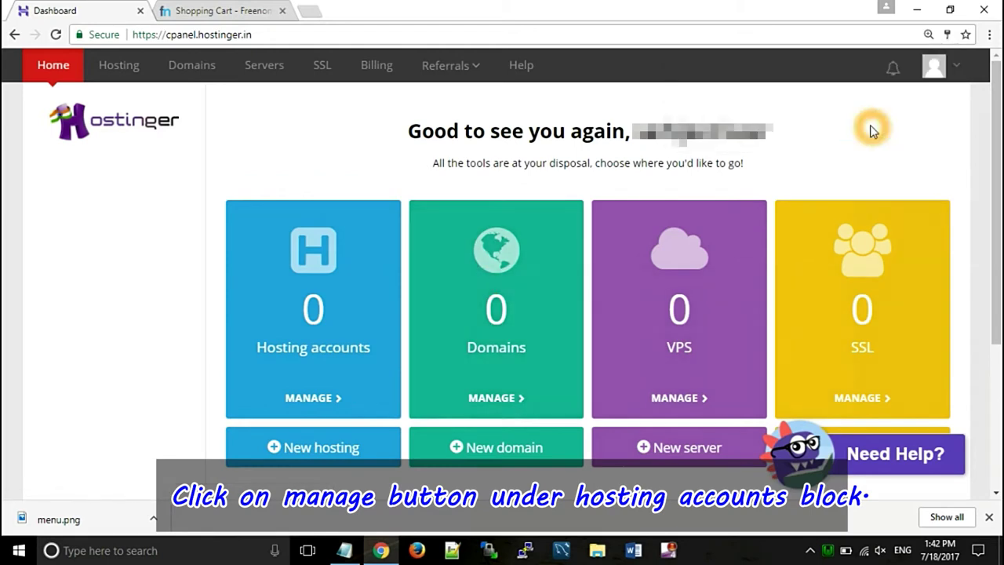
click(308, 398)
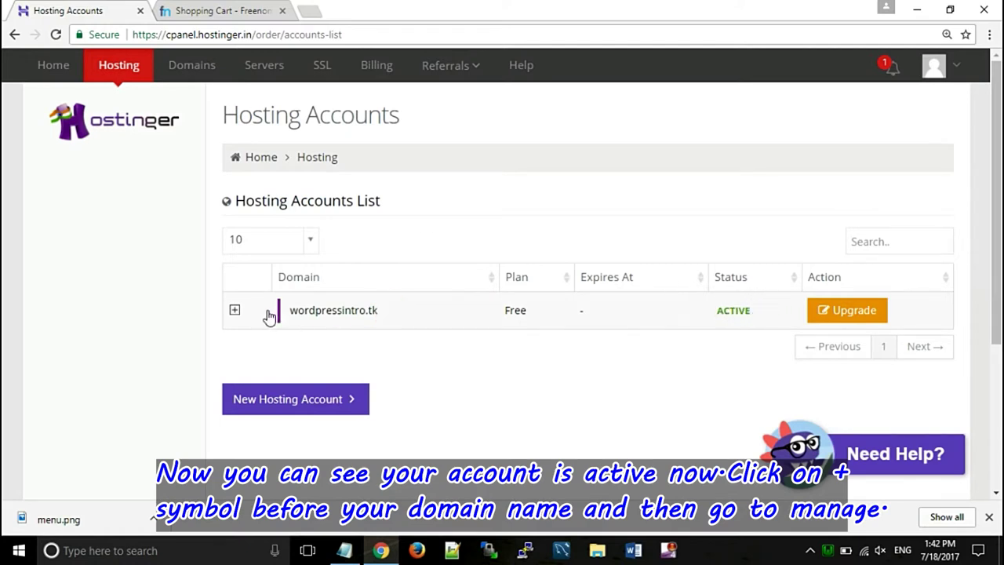
click(235, 311)
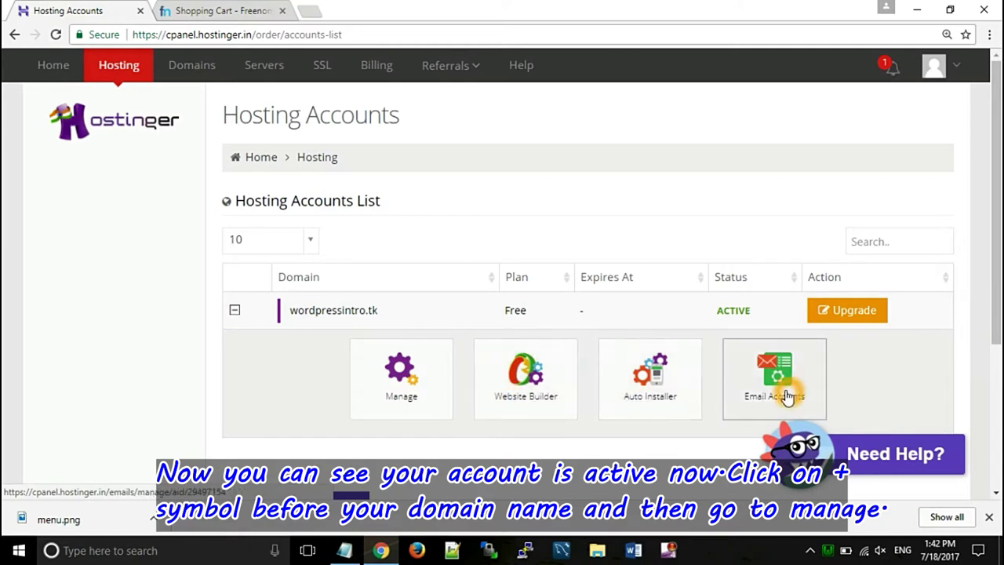
click(414, 242)
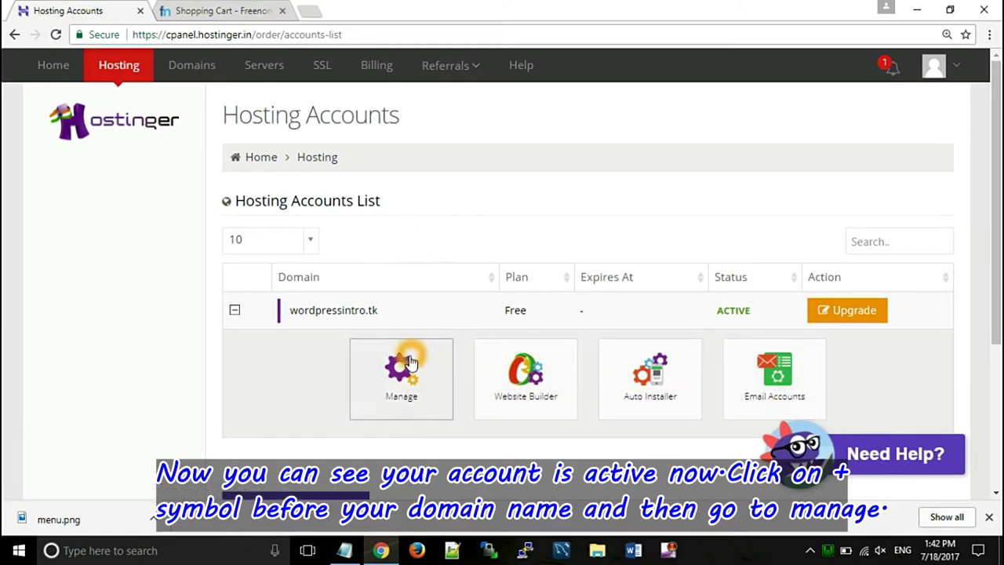
click(378, 371)
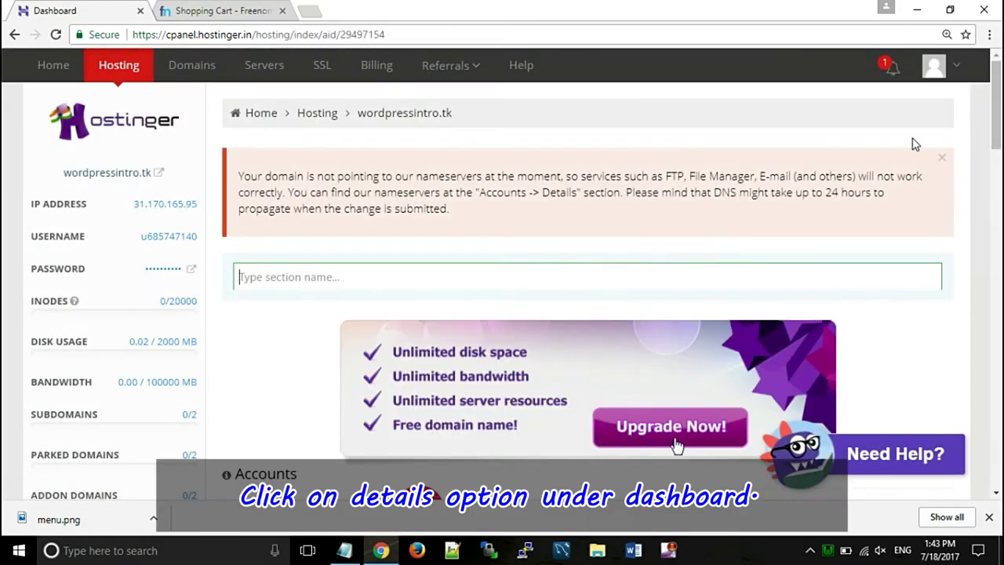
- Open the account Details page listing nameservers ns1–ns4.hostinger.in with their IP addresses
drag(993, 110, 997, 188)
scroll(677, 221, up, 3)
scroll(677, 222, up, 1)
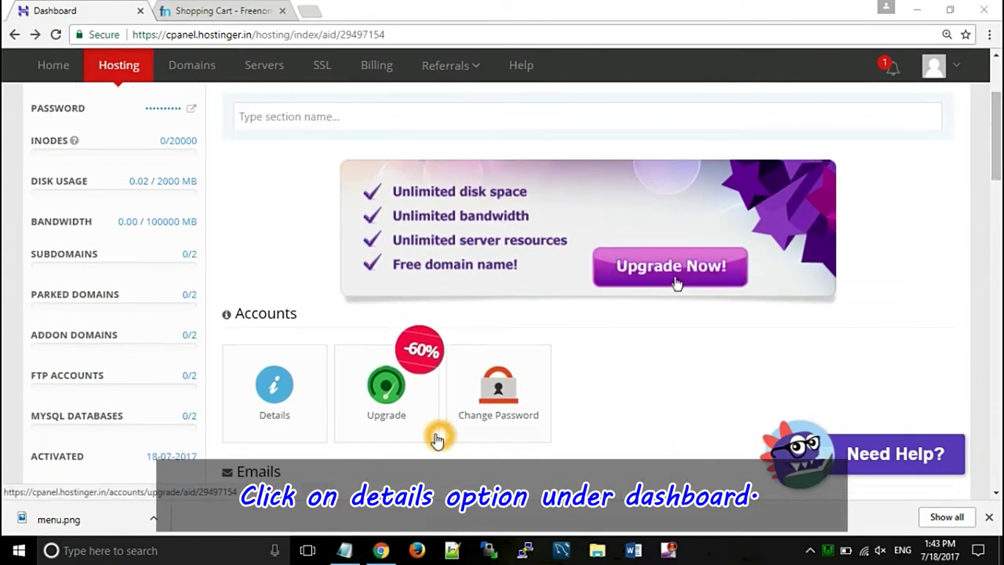
click(278, 400)
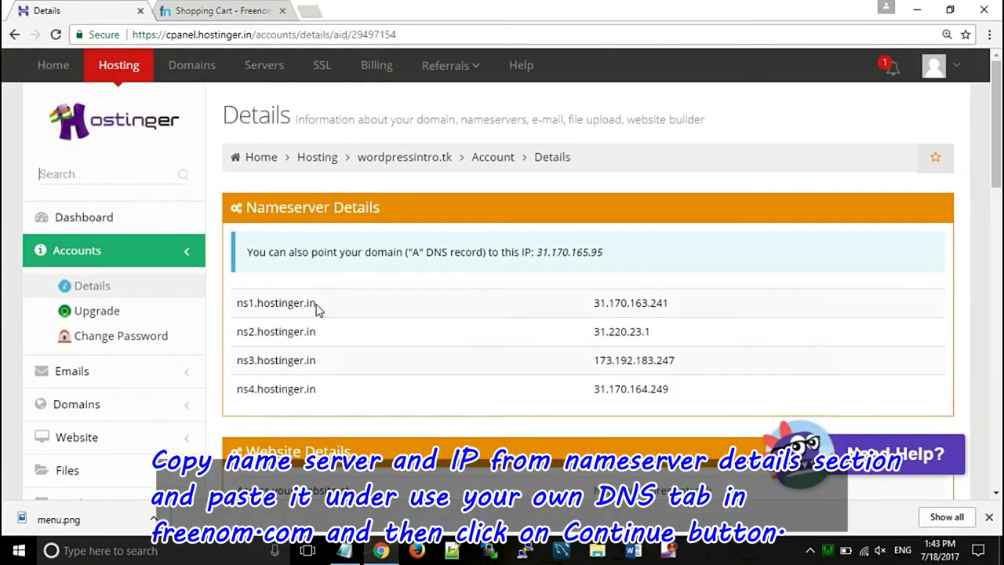
- Copy ns1.hostinger.in from Hostinger into Freenom's first nameserver field
drag(316, 303, 239, 300)
right_click(263, 304)
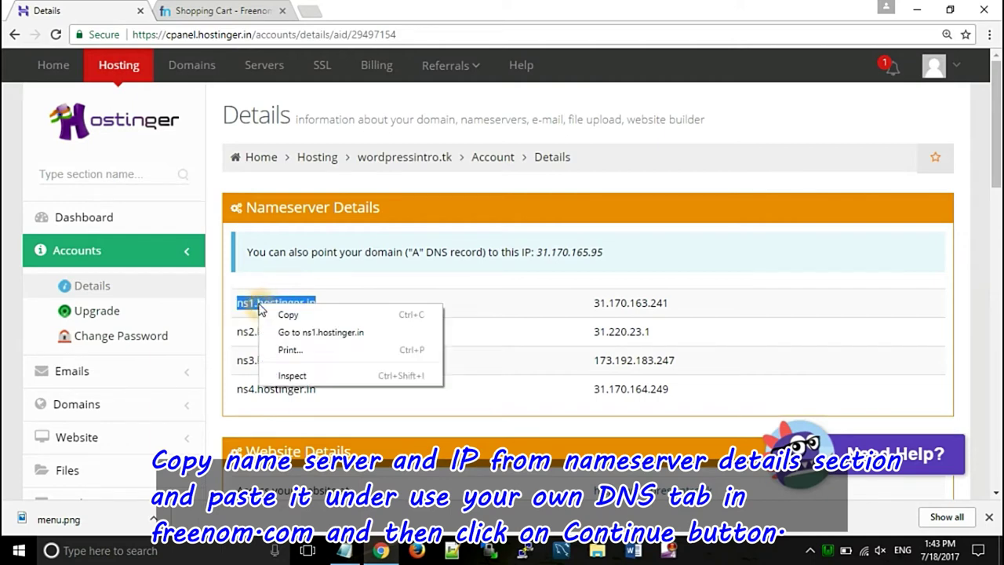
click(287, 317)
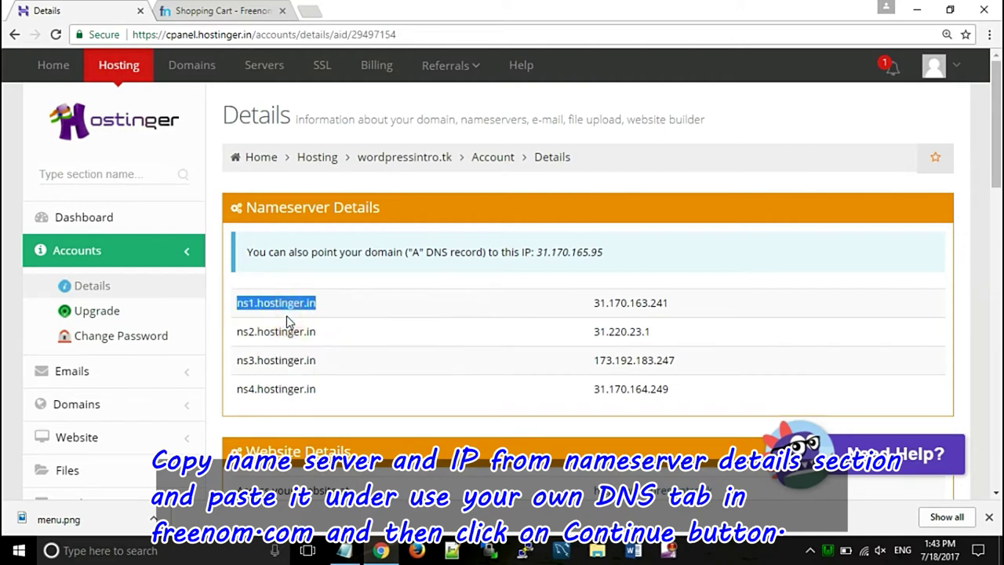
click(213, 11)
click(408, 310)
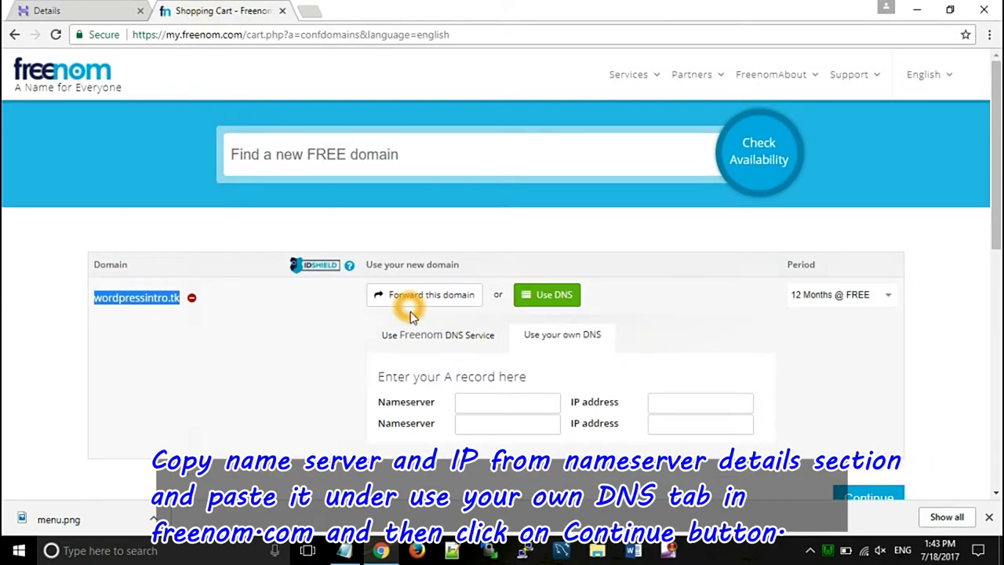
click(470, 402)
right_click(469, 402)
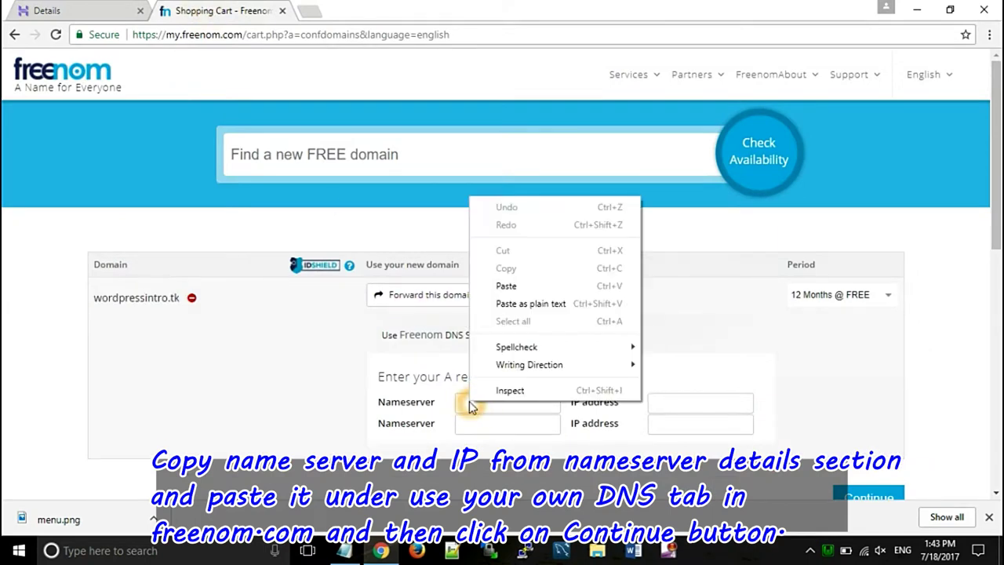
click(507, 287)
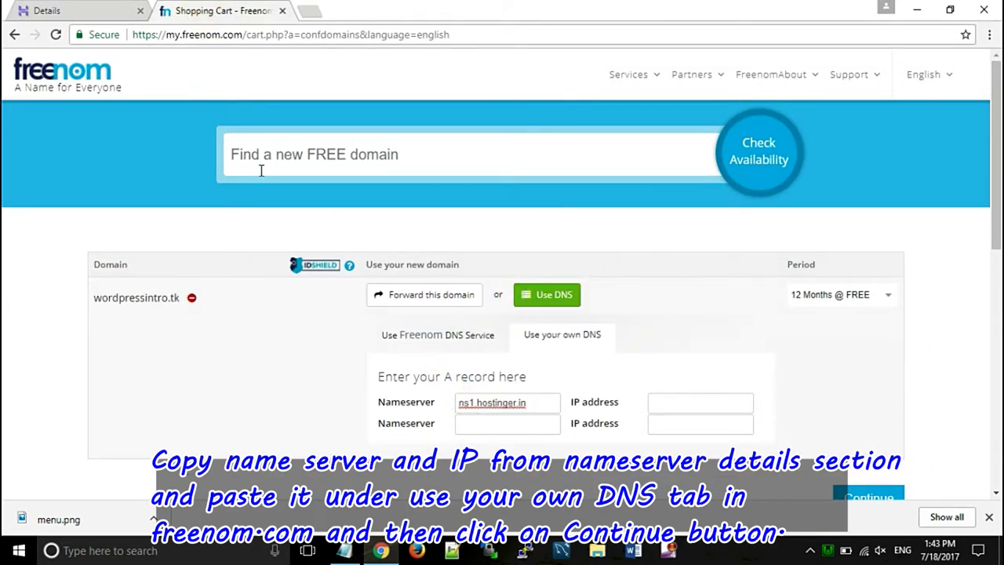
- Fill the first nameserver's IP field with 31.170.163.241
click(79, 12)
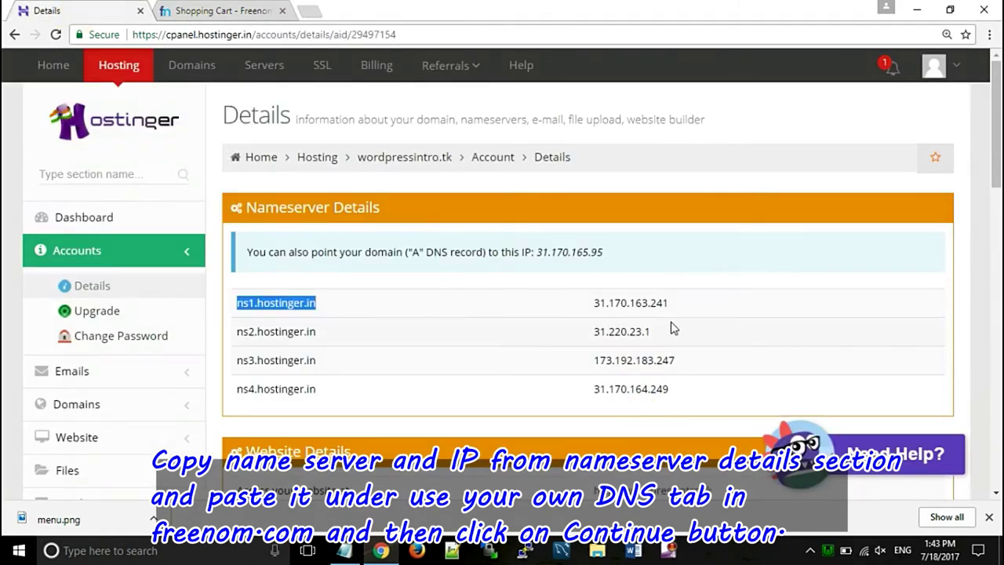
drag(668, 304, 592, 303)
right_click(617, 310)
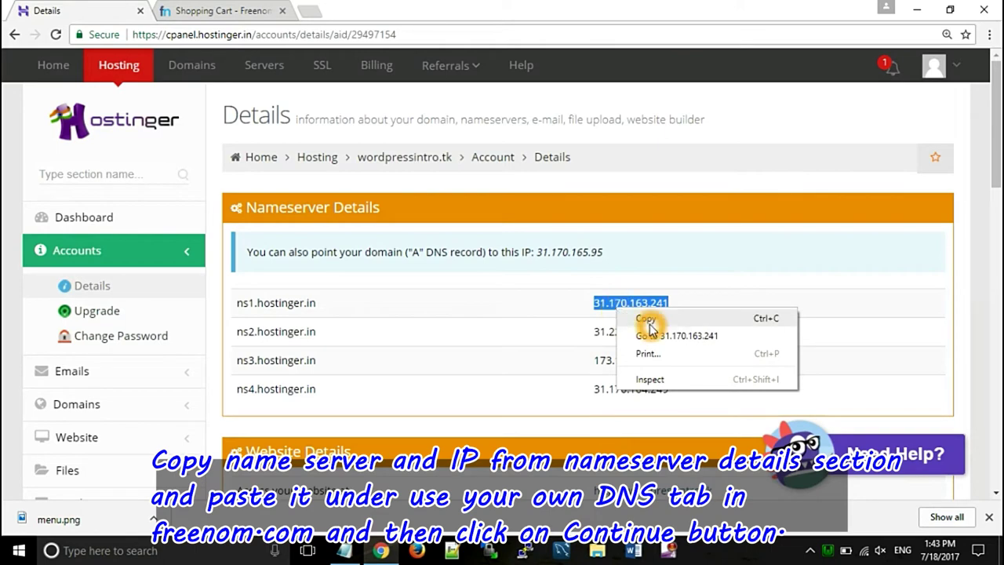
click(649, 320)
click(243, 11)
click(656, 402)
right_click(655, 402)
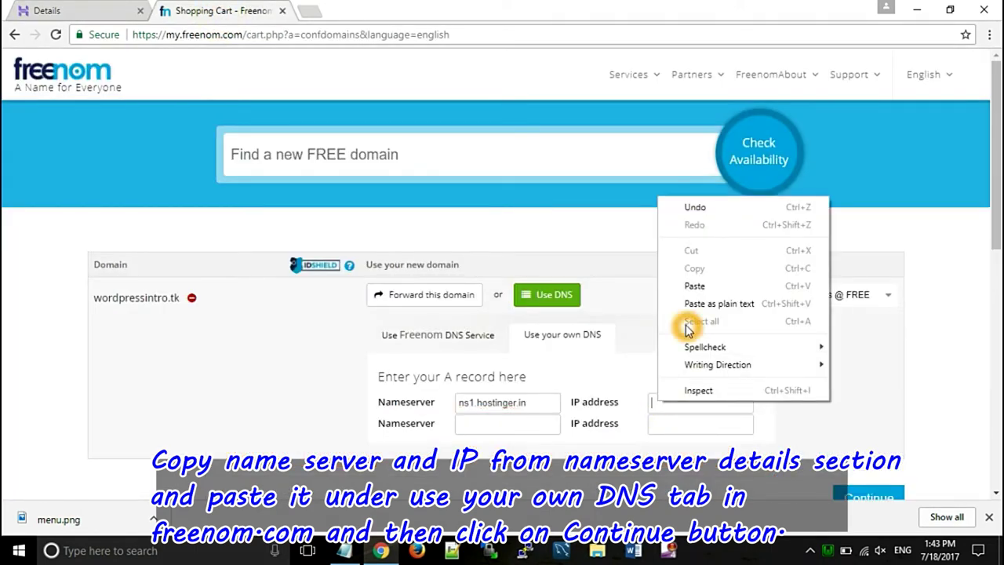
click(694, 285)
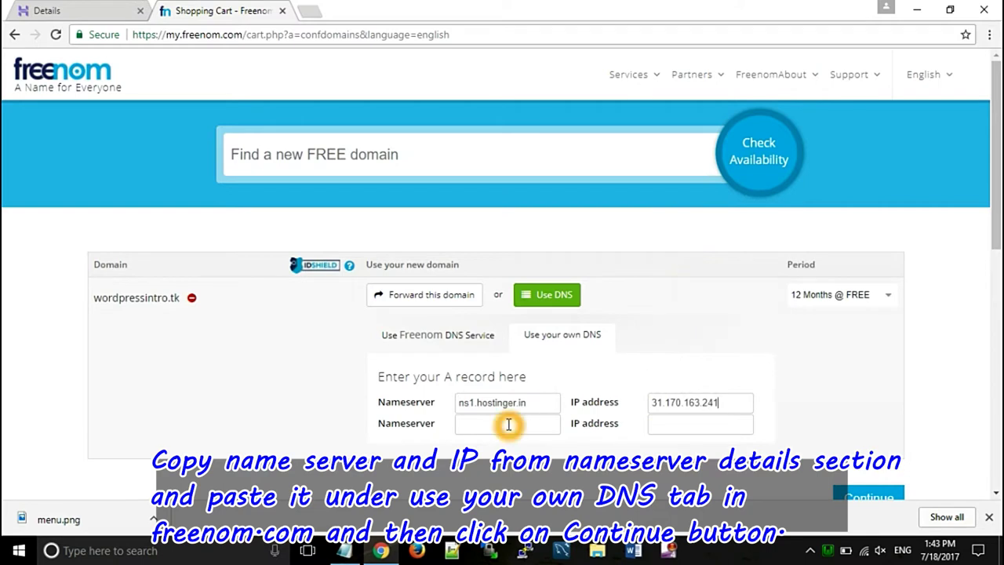
- Copy ns2.hostinger.in into Freenom's second nameserver field
click(81, 10)
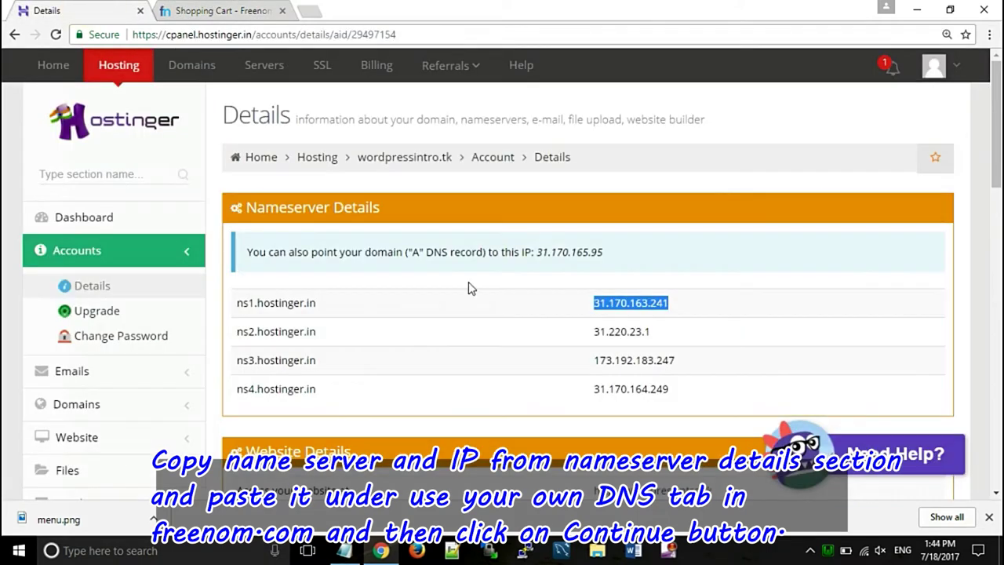
drag(316, 331, 285, 332)
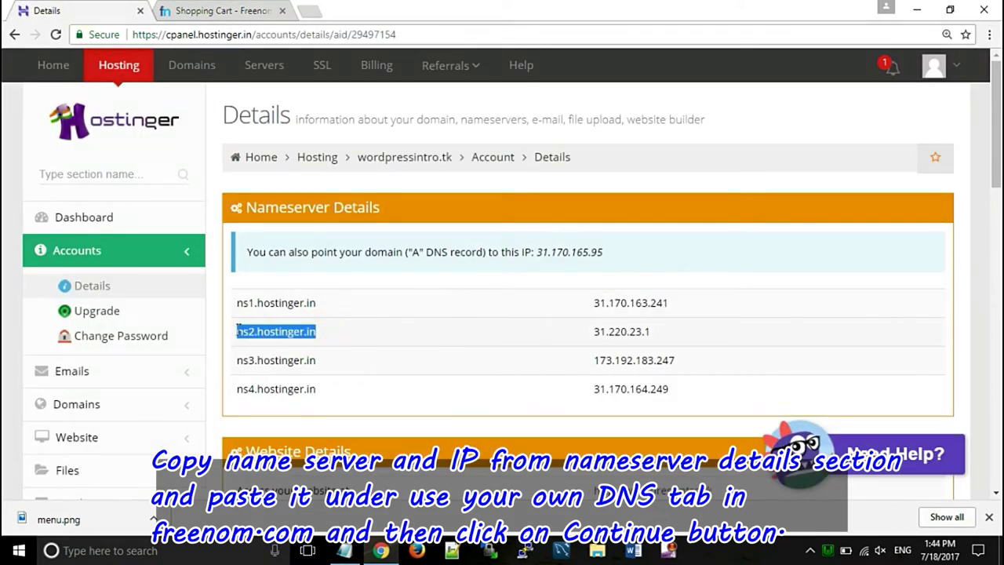
right_click(255, 332)
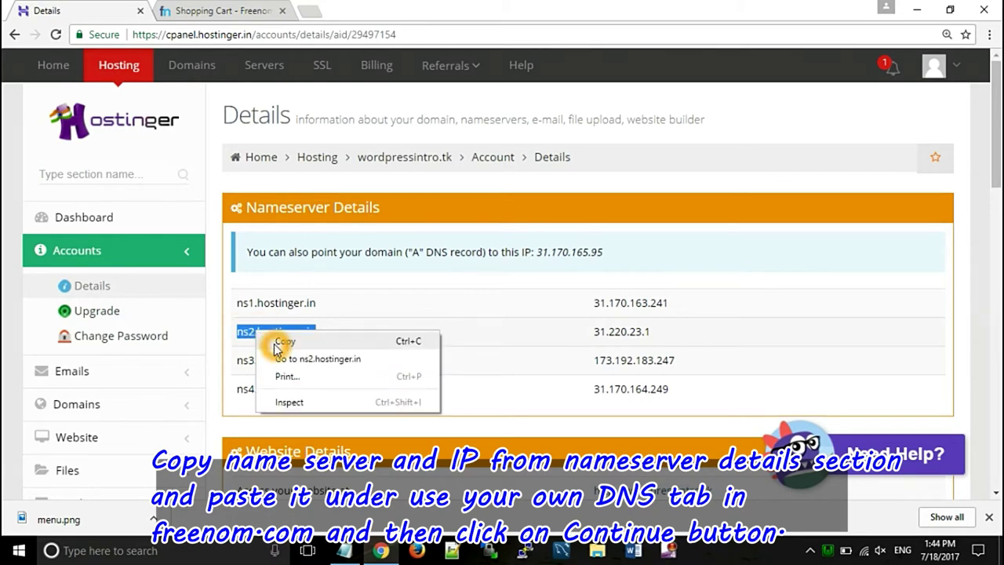
click(282, 342)
click(214, 9)
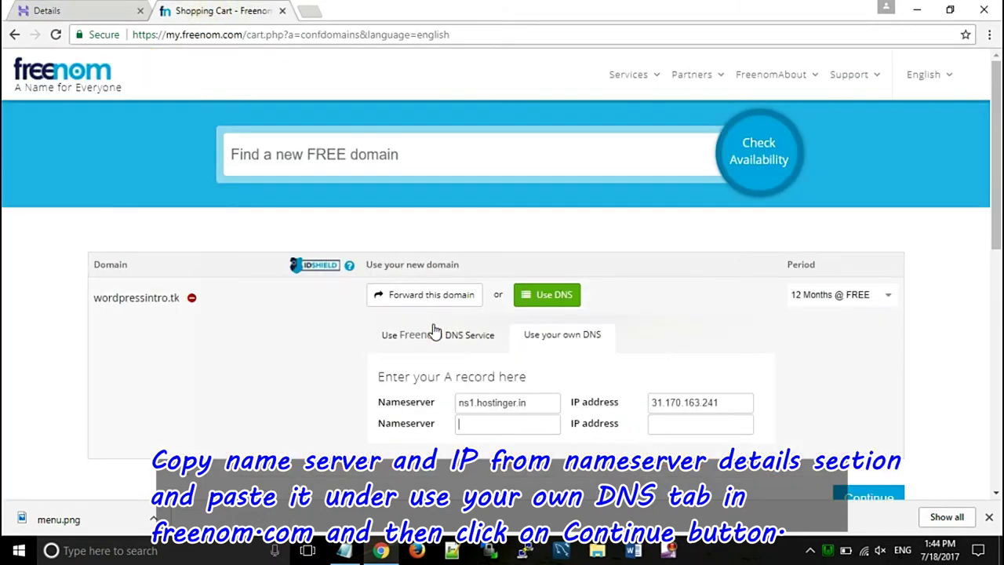
right_click(462, 429)
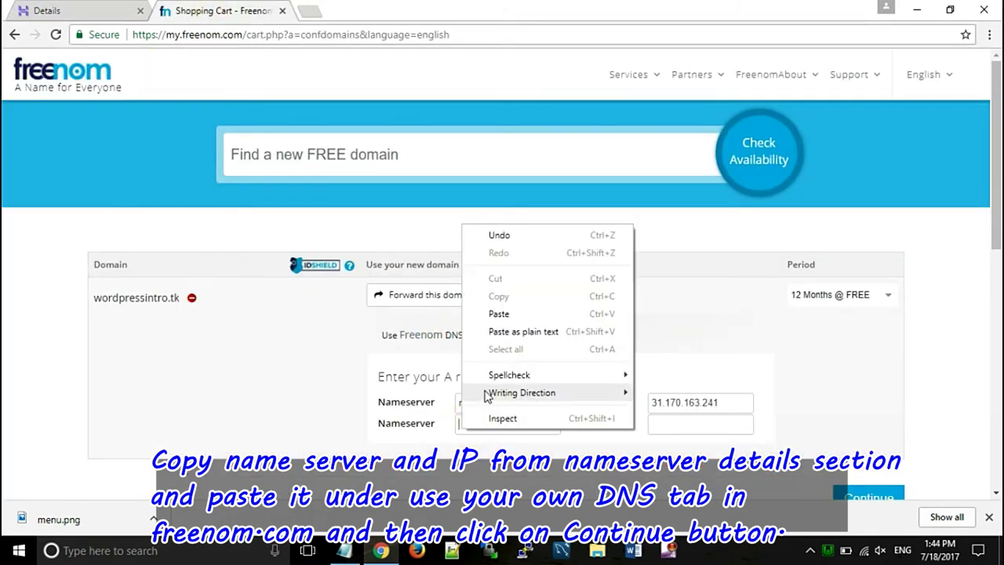
click(498, 313)
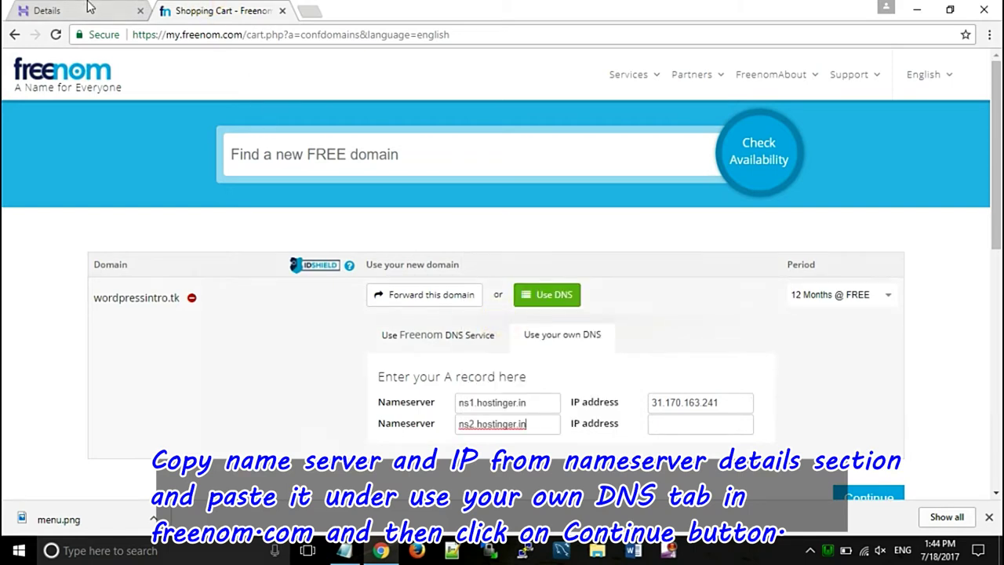
- Enter 31.220.23.1 as the second nameserver's IP and submit the custom DNS settings
click(90, 7)
click(648, 333)
drag(648, 333, 601, 331)
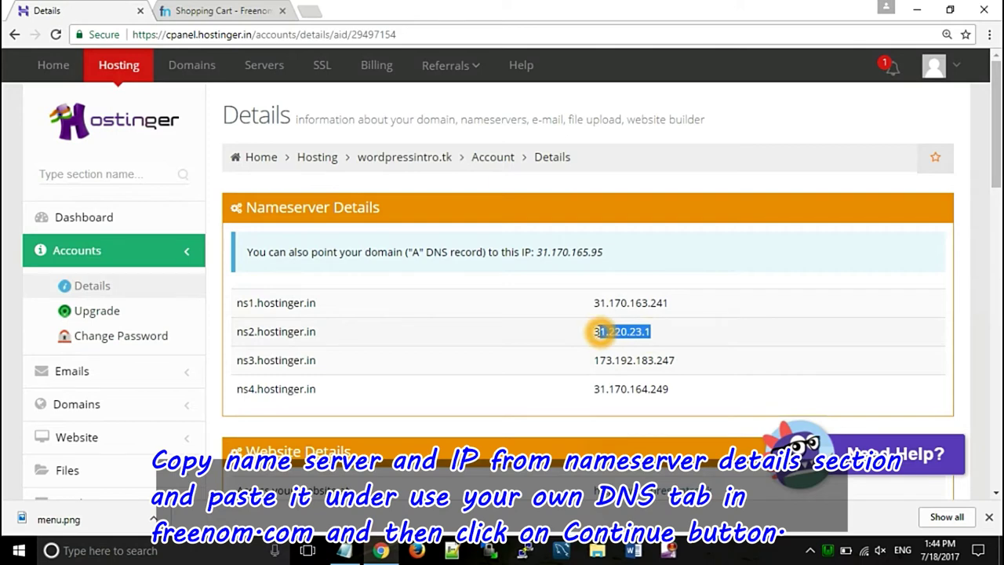
right_click(594, 332)
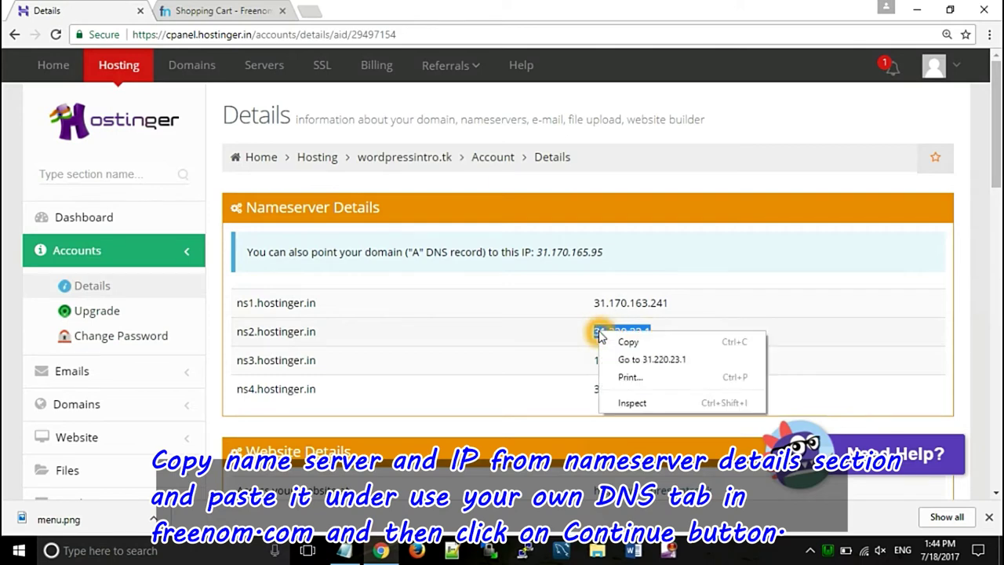
click(601, 342)
click(218, 6)
click(698, 423)
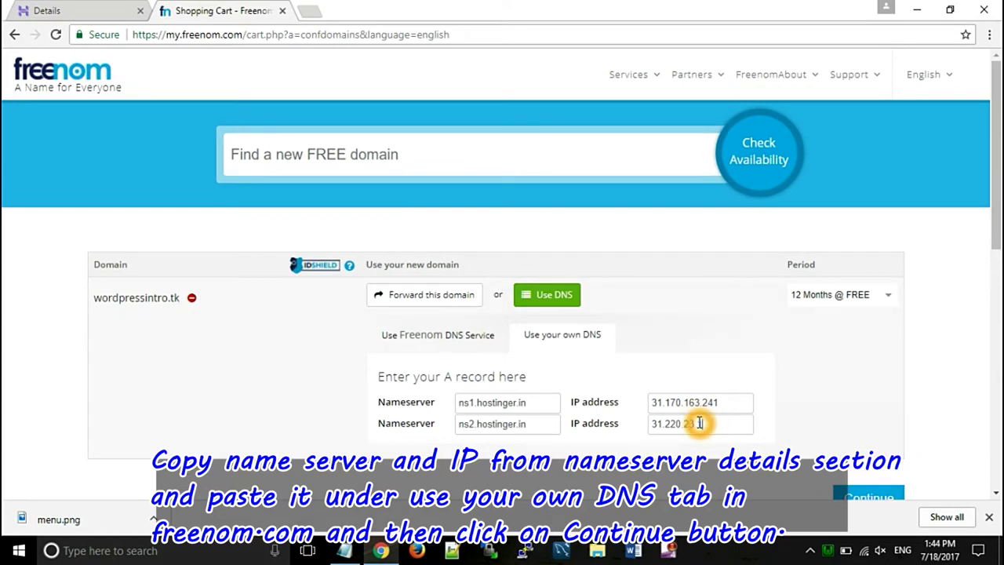
click(863, 498)
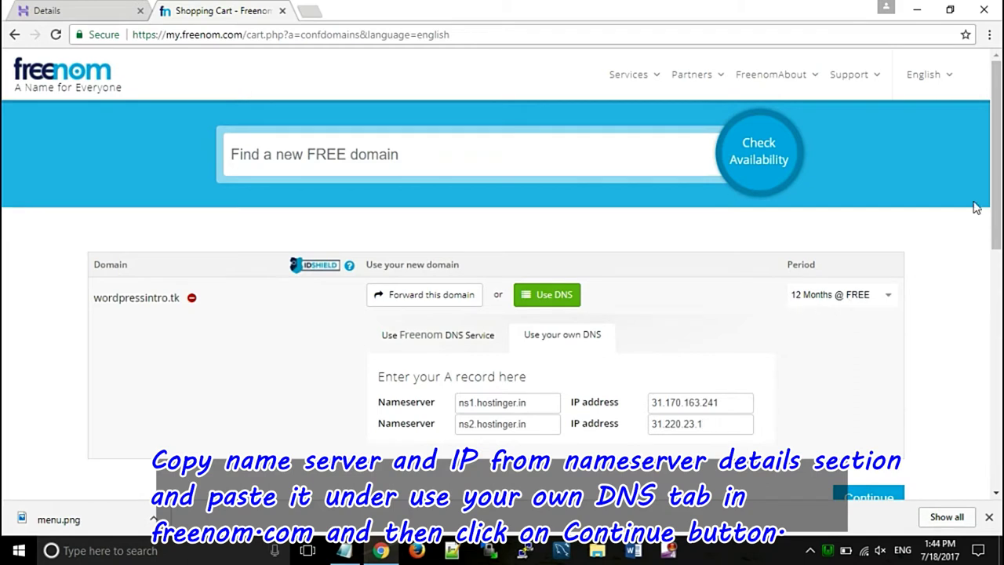
scroll(994, 196, down, 2)
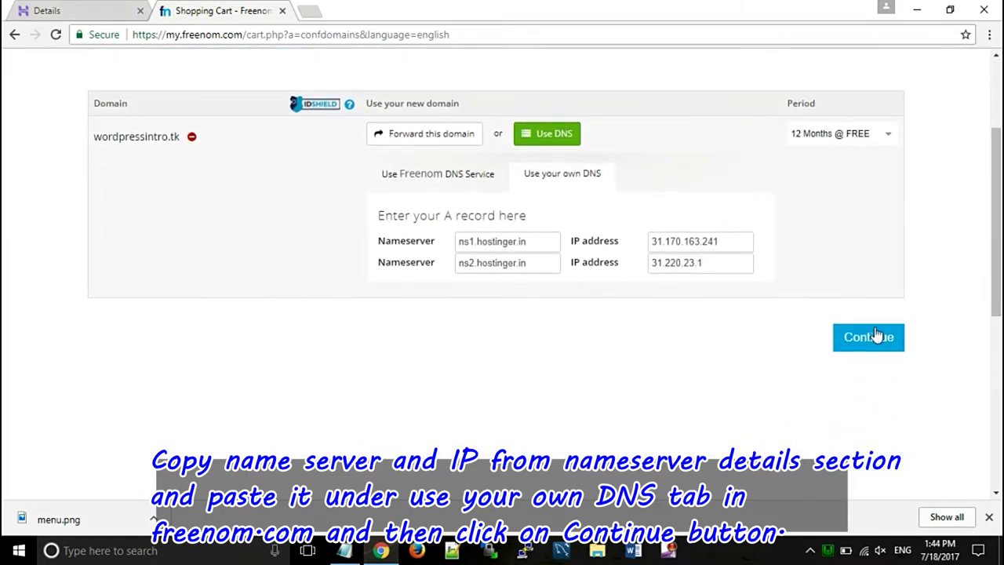
click(725, 250)
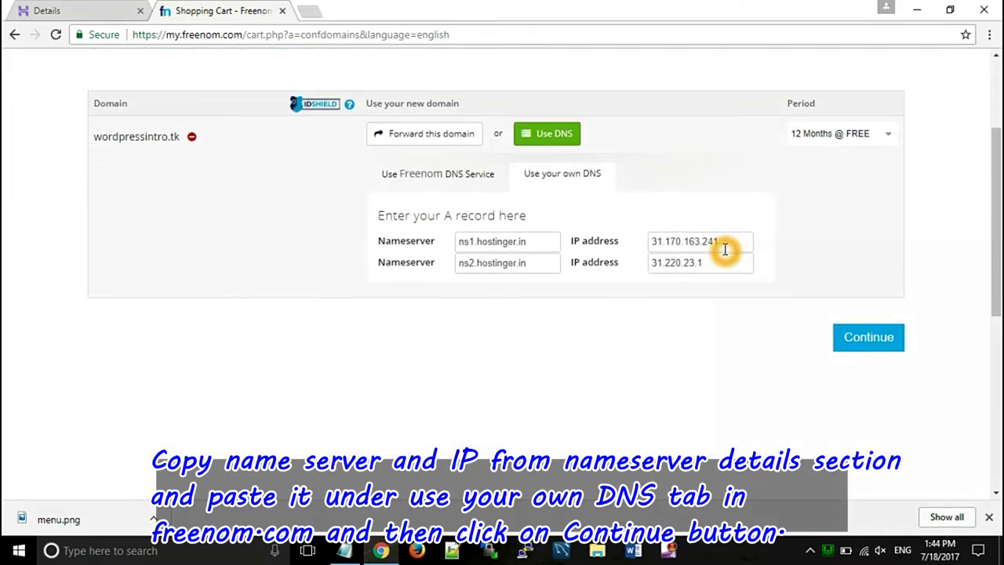
click(812, 281)
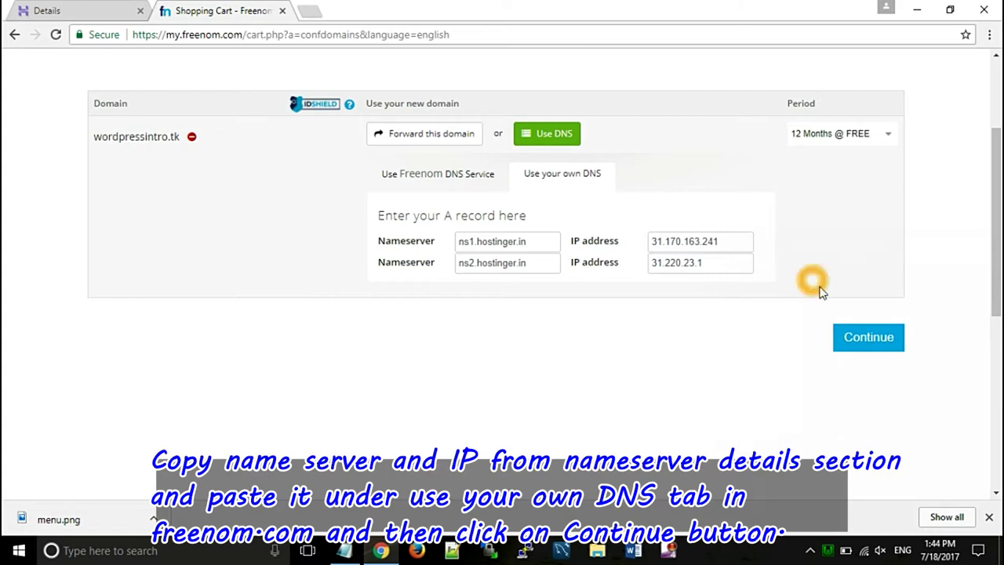
click(862, 338)
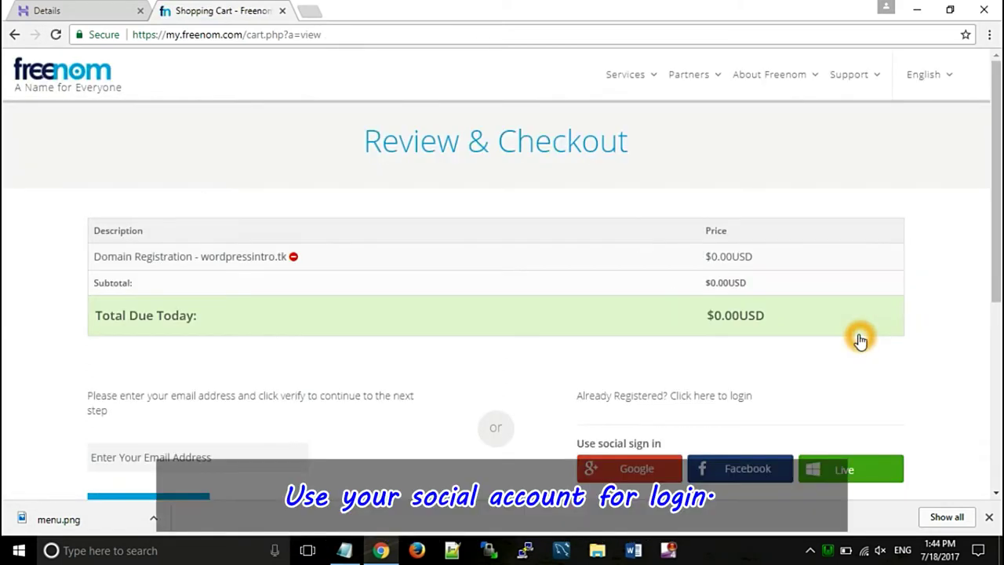
- Close the ad tab and start Freenom's Google sign-in from the Review & Checkout page
click(996, 122)
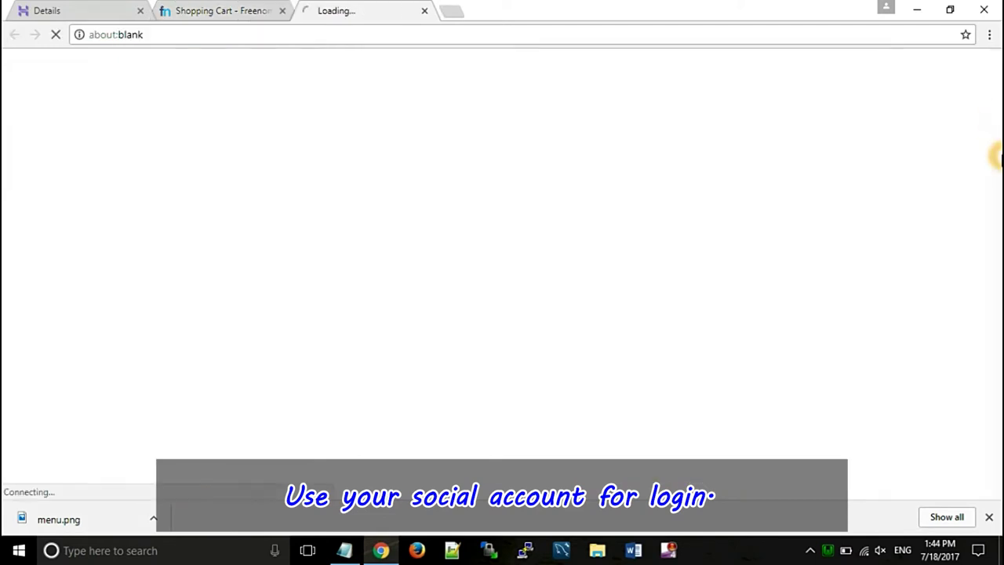
click(424, 11)
drag(993, 118, 993, 211)
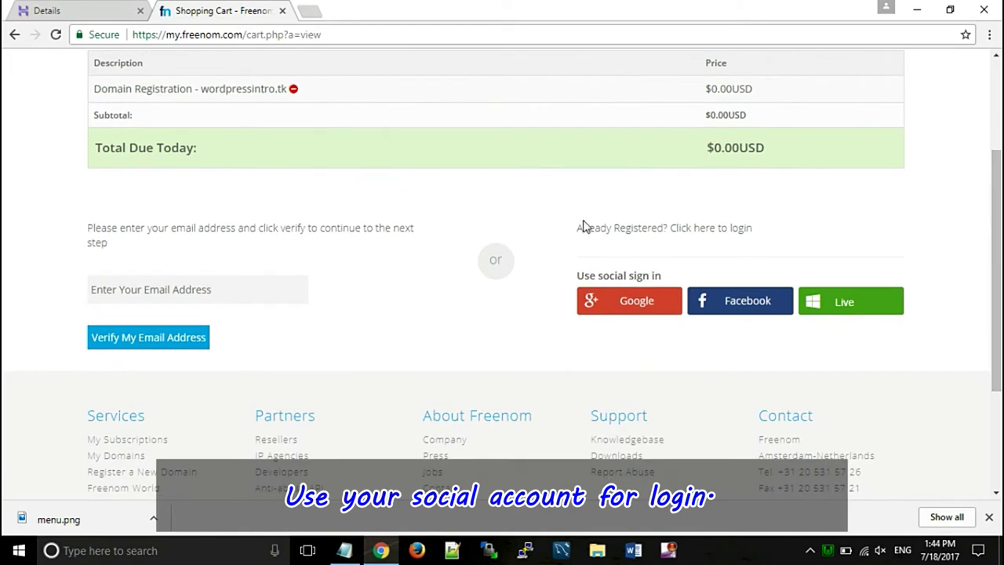
click(623, 307)
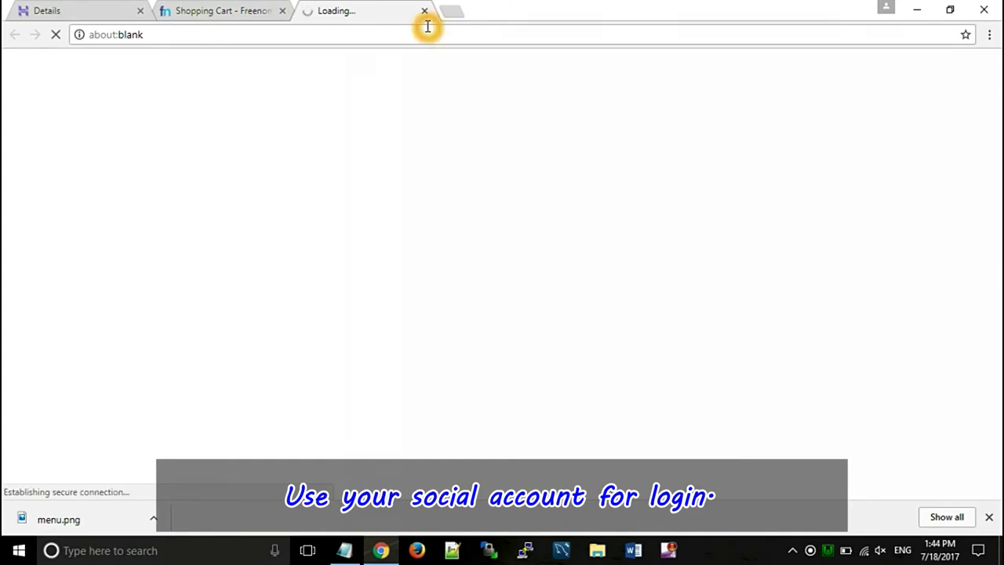
click(236, 9)
click(544, 227)
click(384, 116)
- Pick the Google account in the chooser and return to the signed-in checkout
click(353, 10)
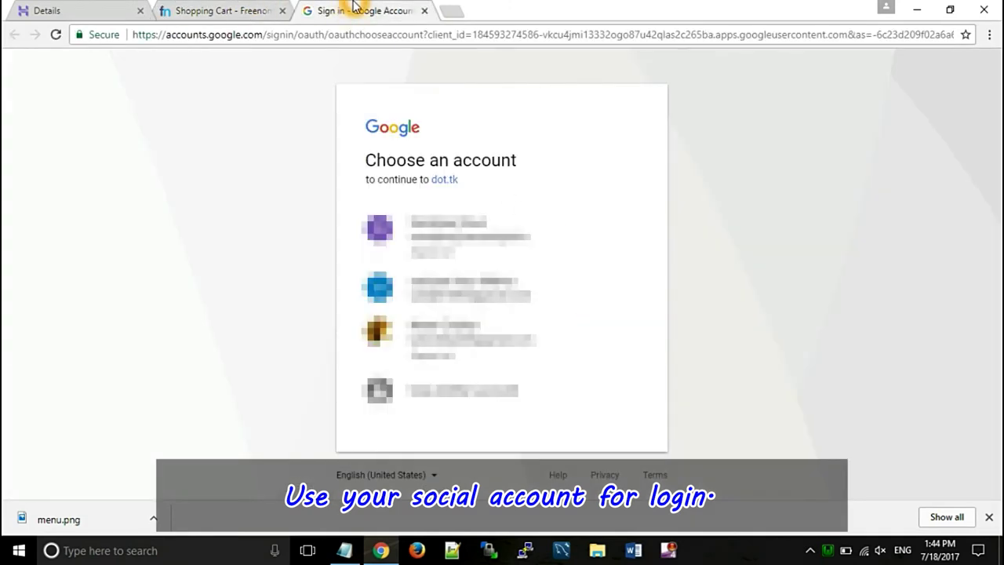
click(251, 9)
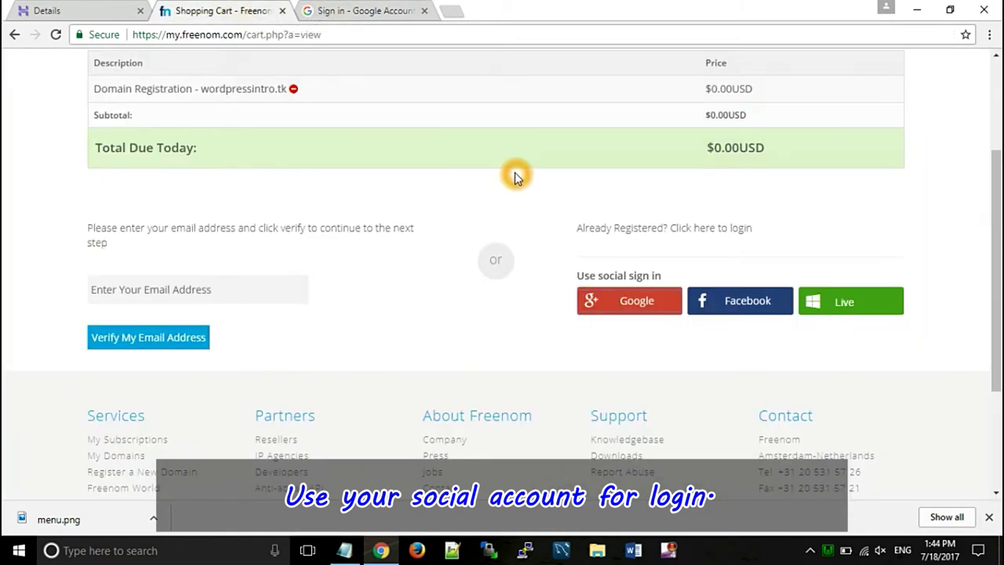
scroll(514, 178, up, 2)
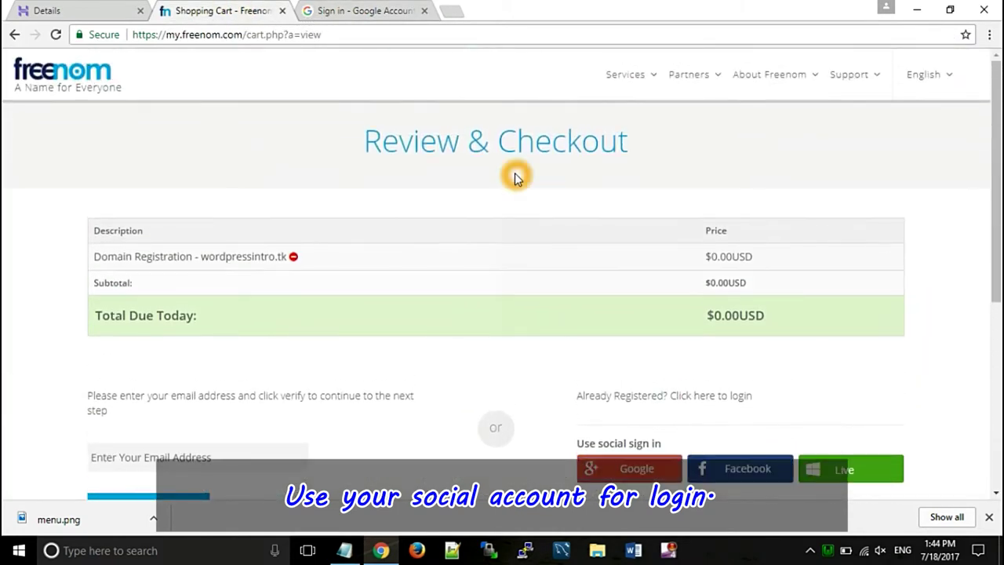
scroll(514, 179, down, 3)
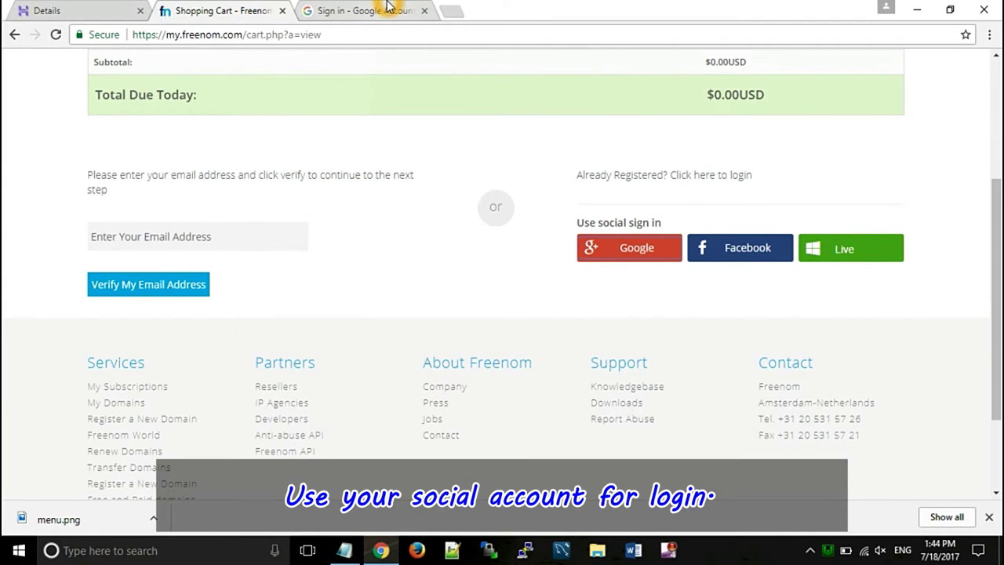
click(388, 10)
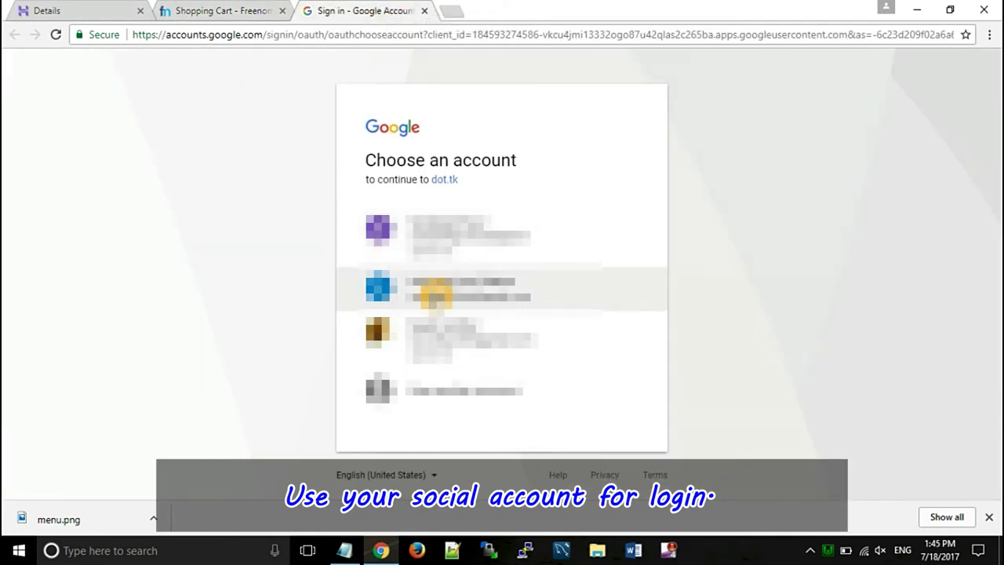
click(434, 292)
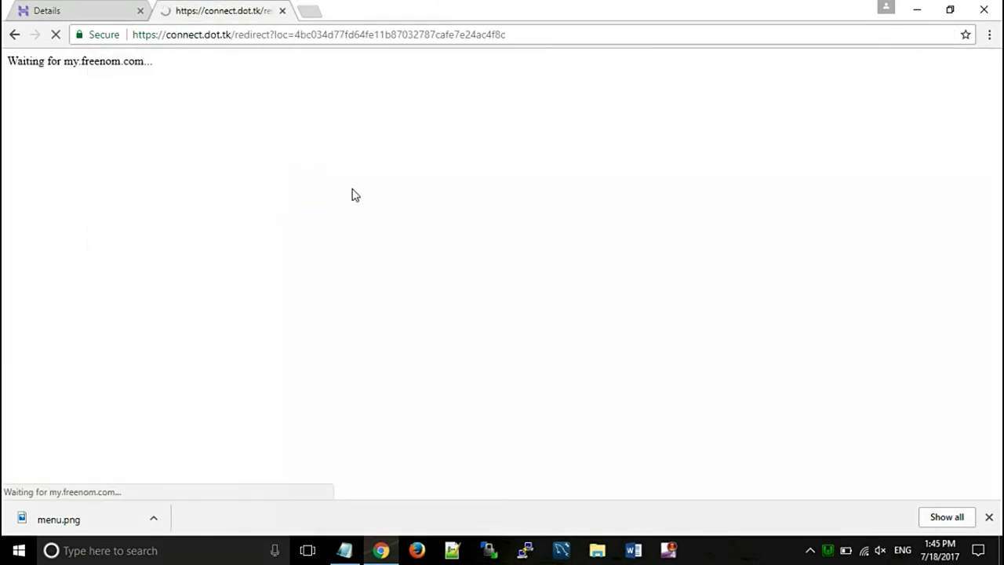
click(330, 169)
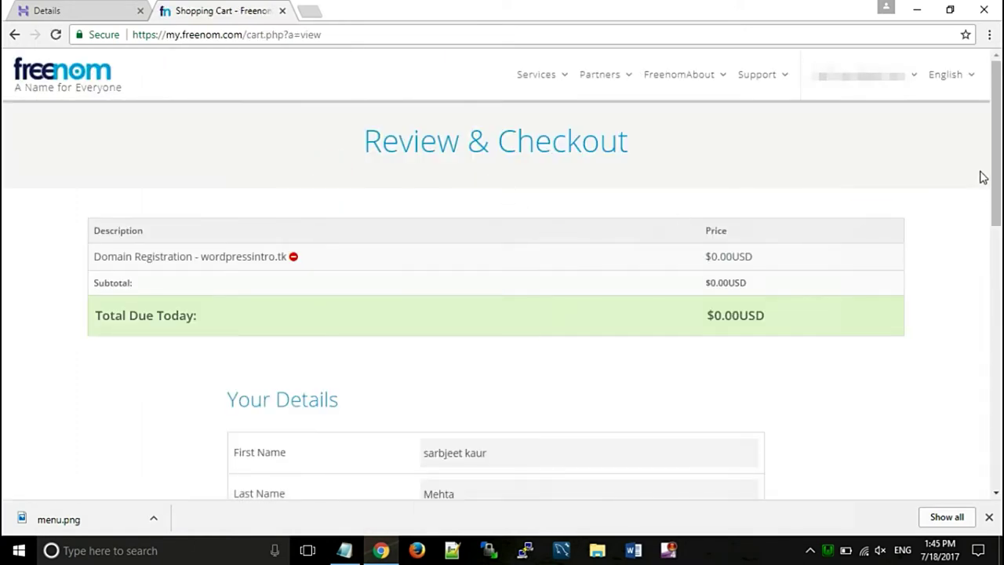
- Autofill Your Details with the saved contact info, accept the terms and complete the wordpressintro.tk order
drag(991, 168, 999, 316)
click(509, 156)
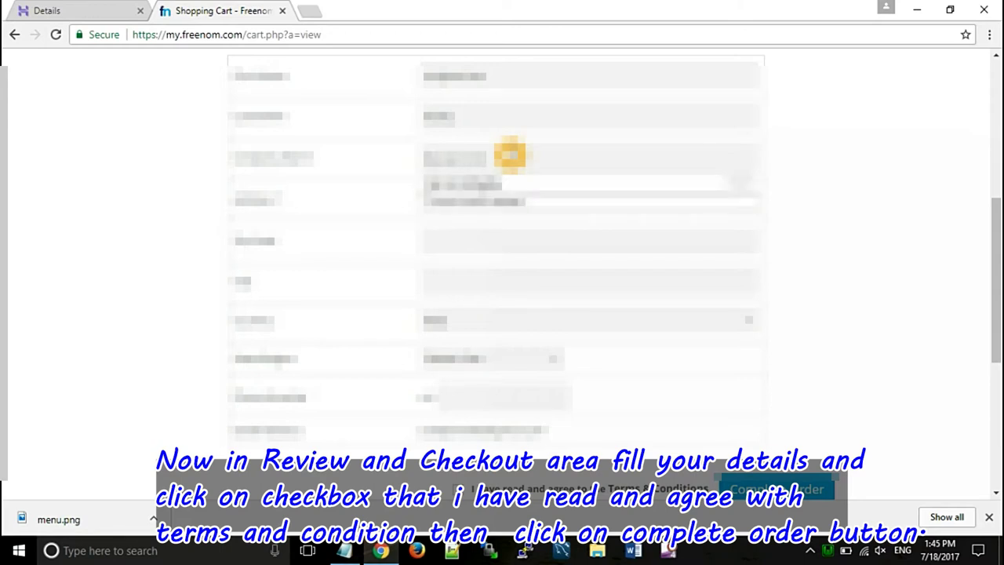
key(Down)
key(Return)
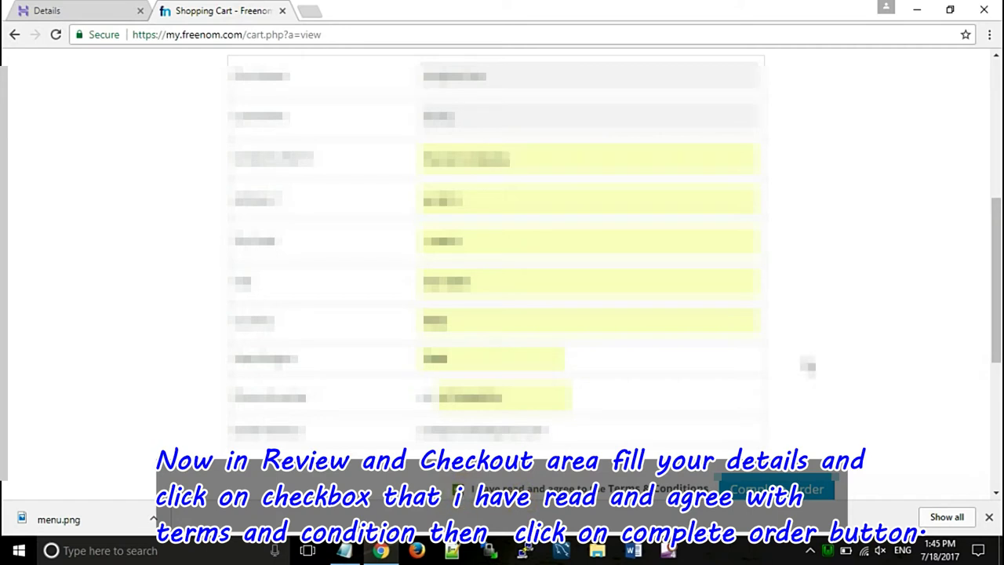
drag(996, 304, 997, 339)
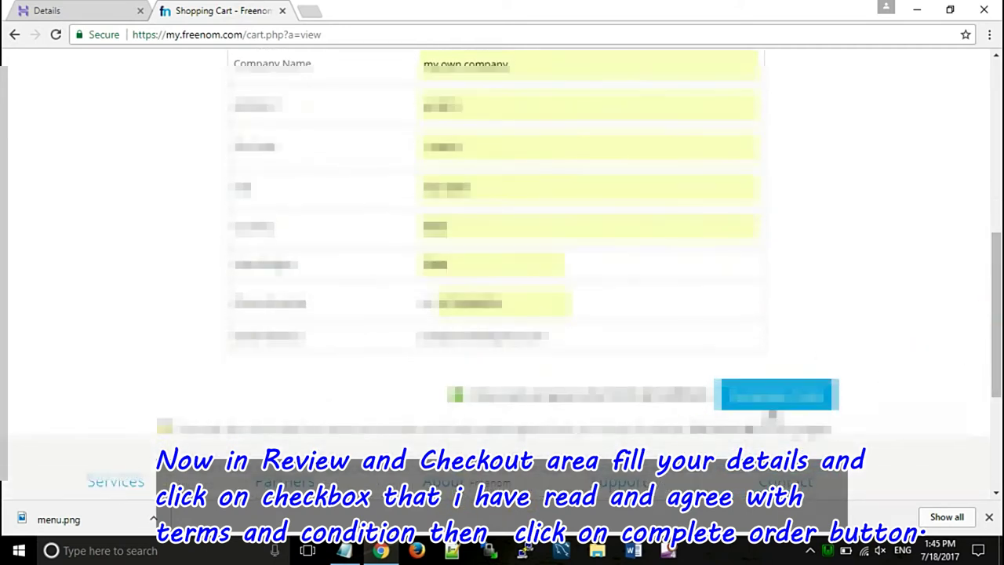
click(784, 401)
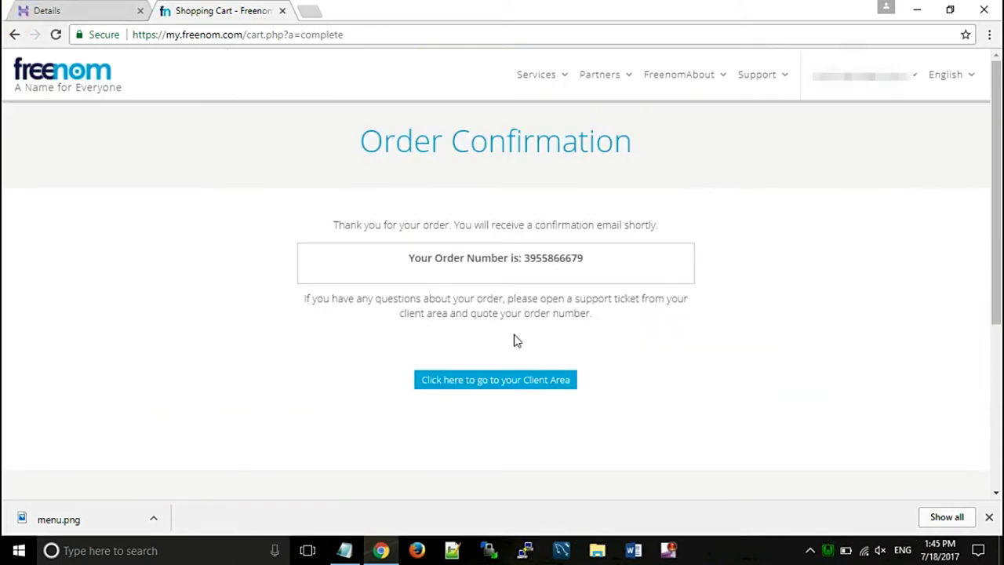
- Visit the Freenom Client Area, return to Hostinger Details, and open a fresh browser tab
click(489, 390)
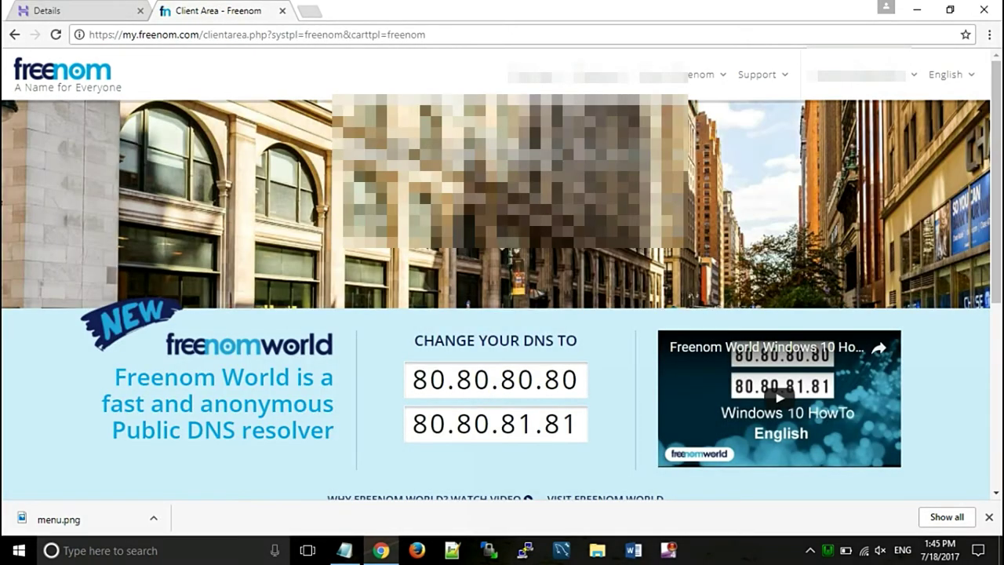
mouse_move(996, 129)
mouse_down()
mouse_move(1001, 278)
mouse_move(997, 115)
mouse_up()
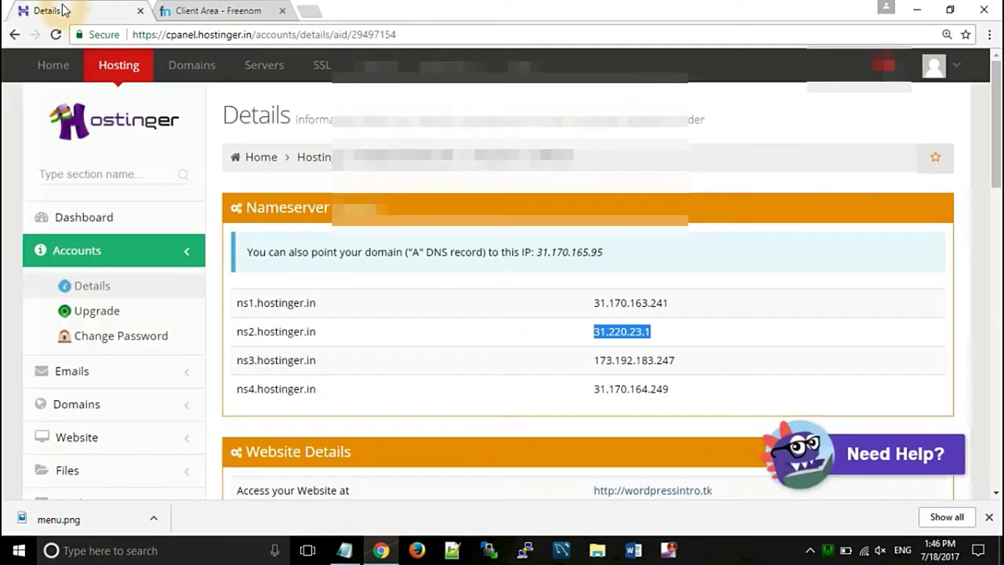
click(62, 10)
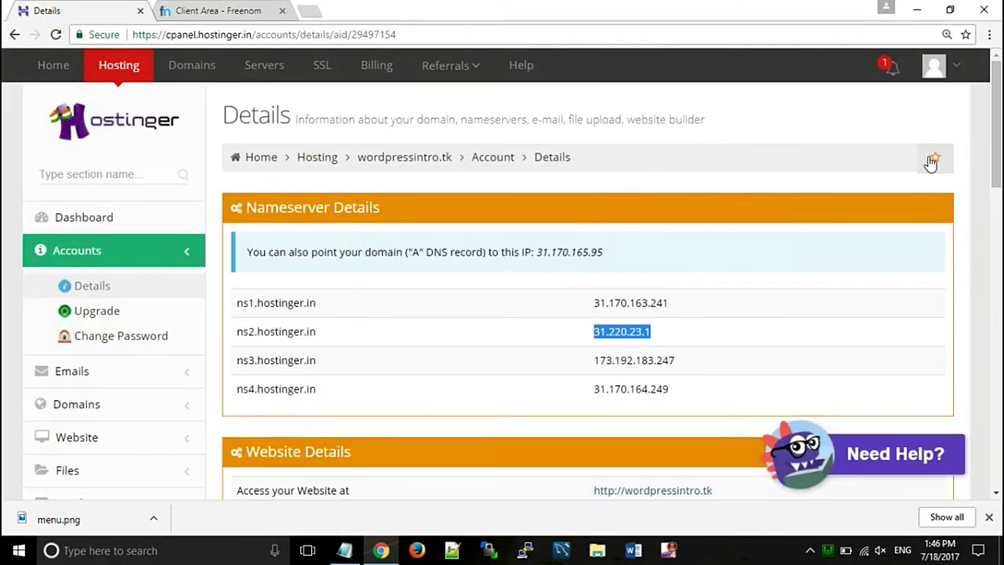
mouse_move(996, 149)
mouse_down()
mouse_move(996, 367)
mouse_move(990, 157)
mouse_up()
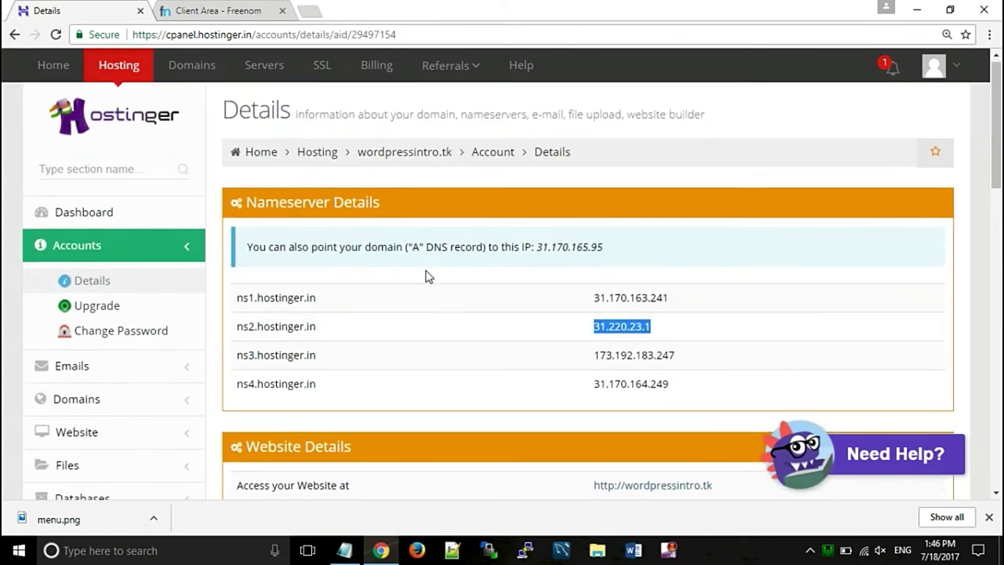
mouse_move(999, 108)
mouse_down()
mouse_move(998, 153)
mouse_move(998, 100)
mouse_up()
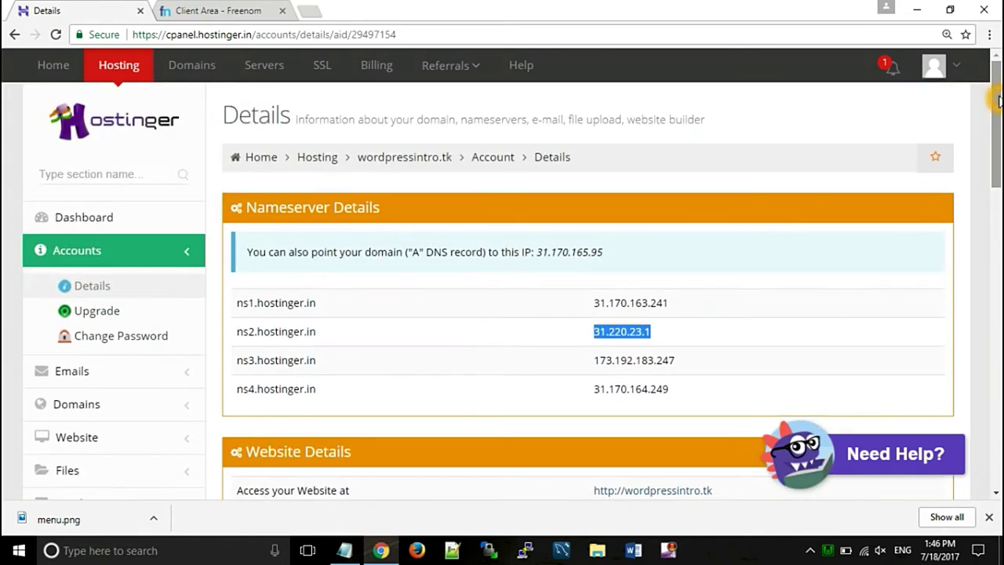
click(309, 11)
click(258, 34)
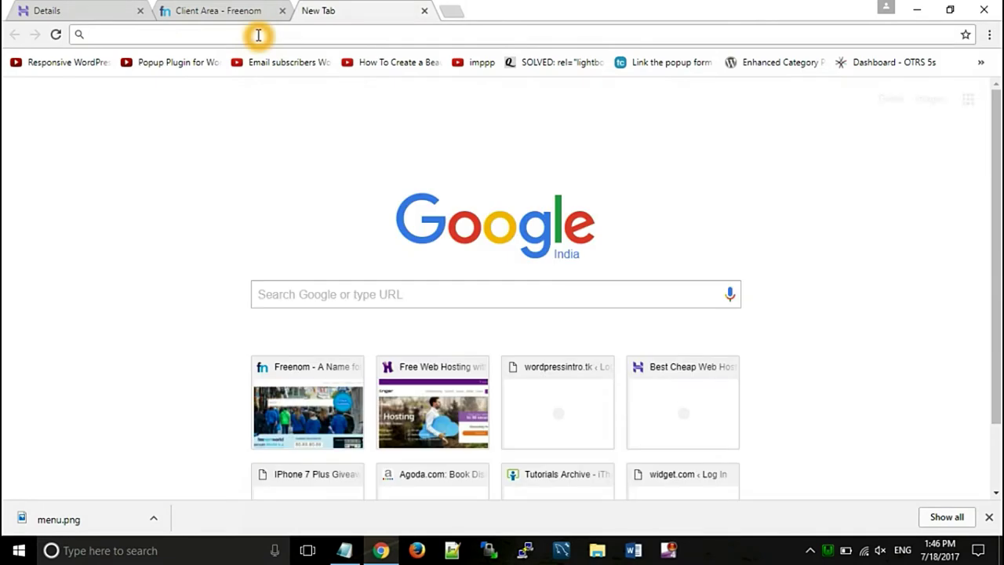
- Load wordpressintro.tk/wp-admin and log in with the saved admin username, choosing Remember Me
text(wordpressintro.tk)
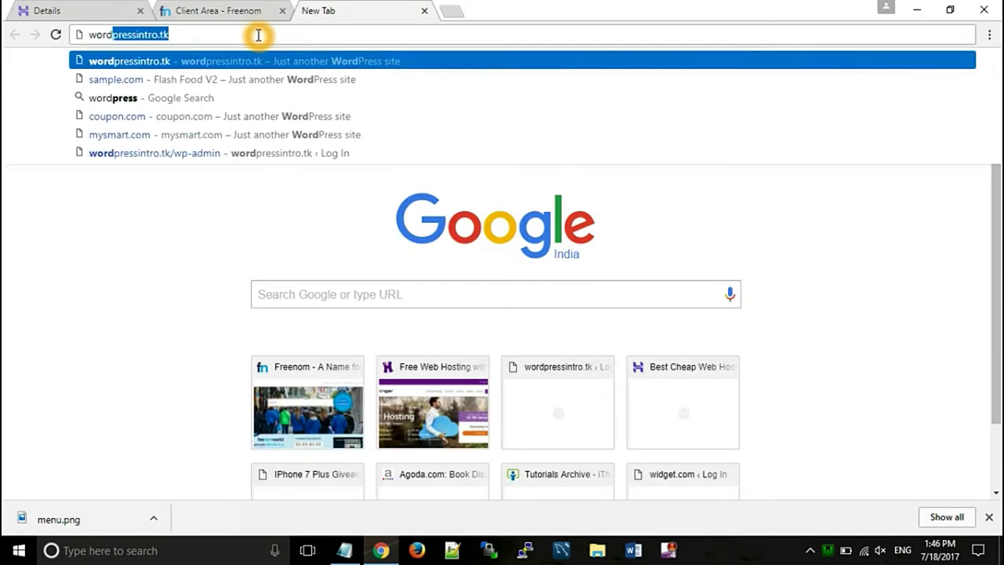
key(Right)
text(/wp-a)
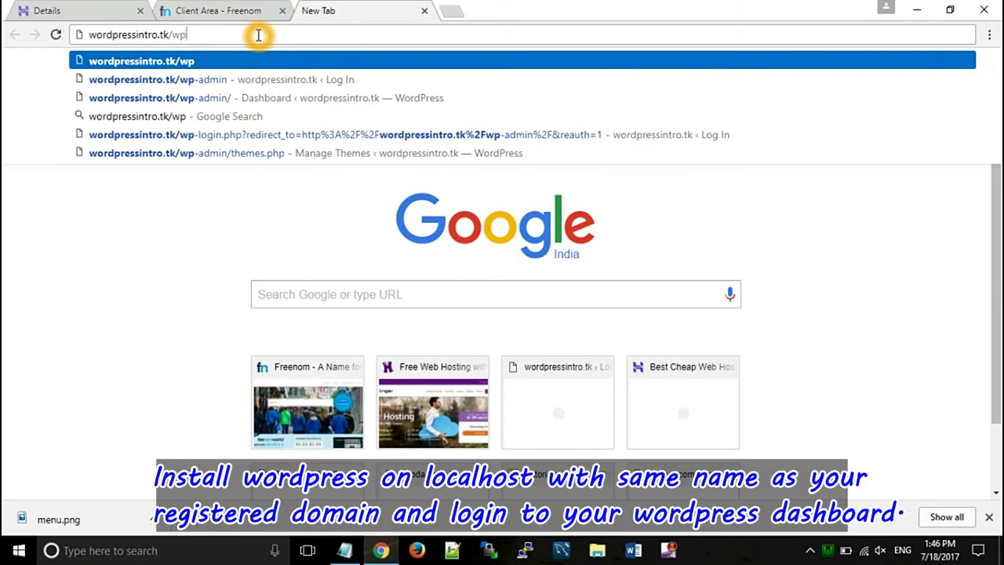
text(dmin)
key(Return)
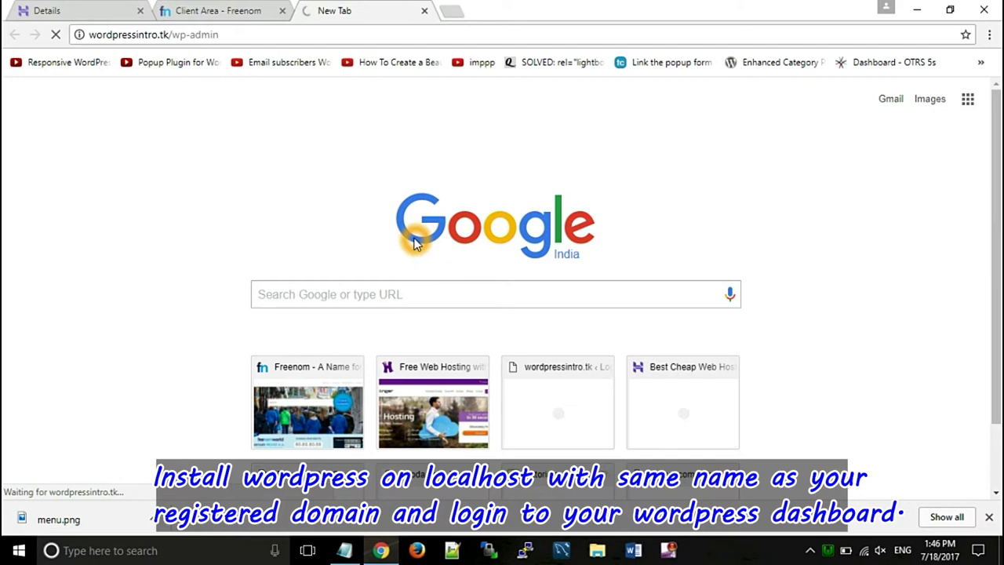
text(wor)
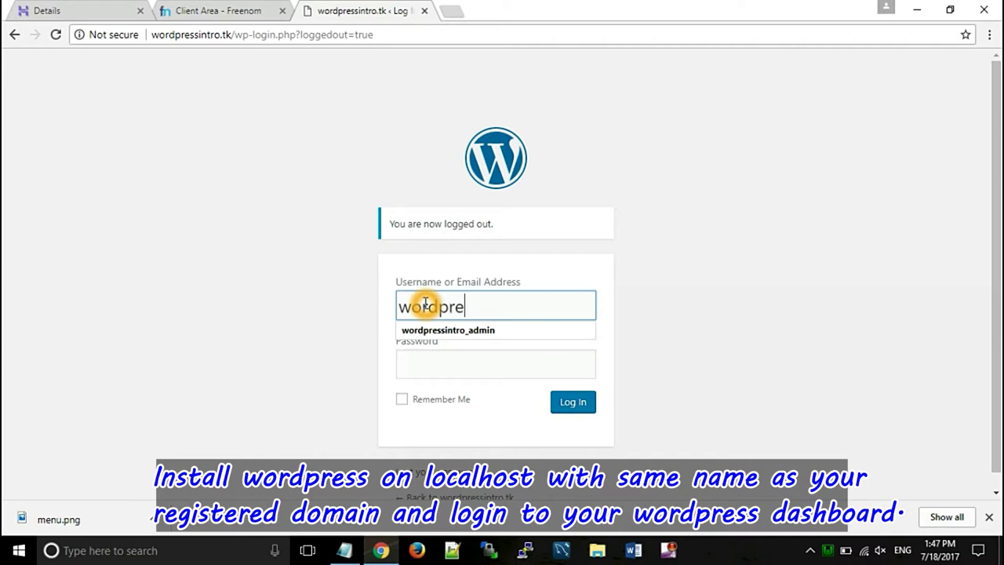
text(dpre)
key(Down)
key(Return)
click(460, 379)
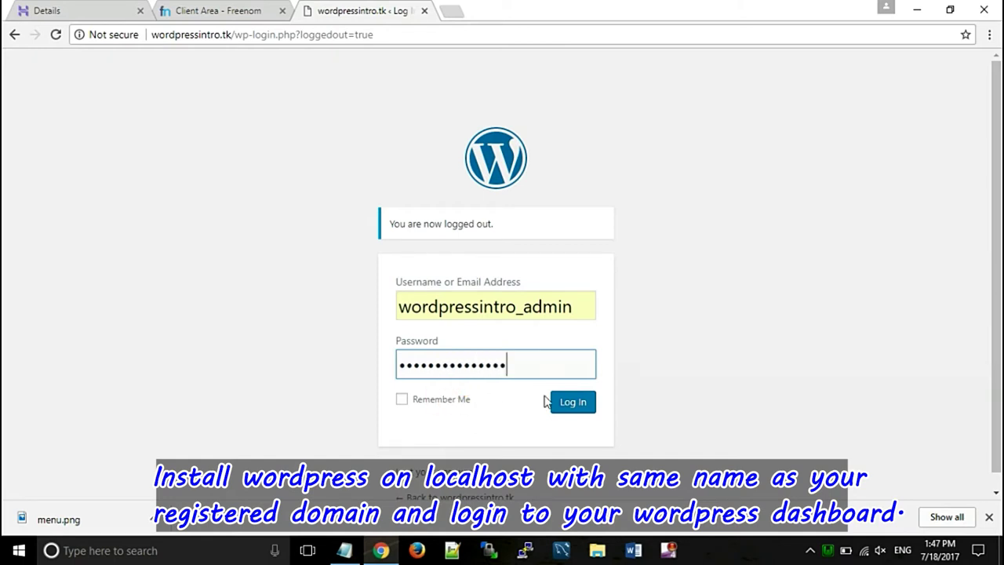
click(438, 401)
click(562, 406)
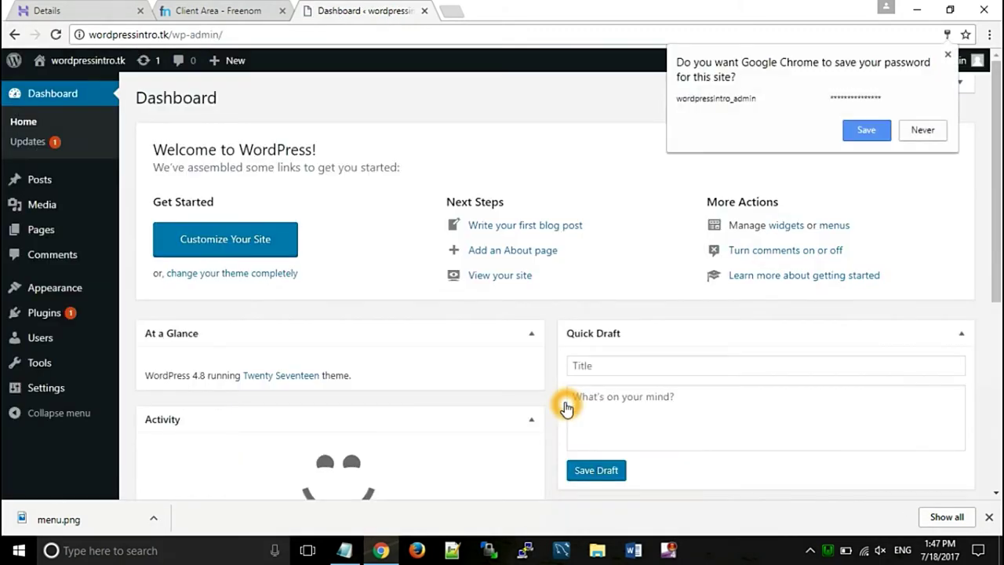
- Decline saving the password, view the live Twenty Seventeen site, then go to Appearance > Themes
click(911, 131)
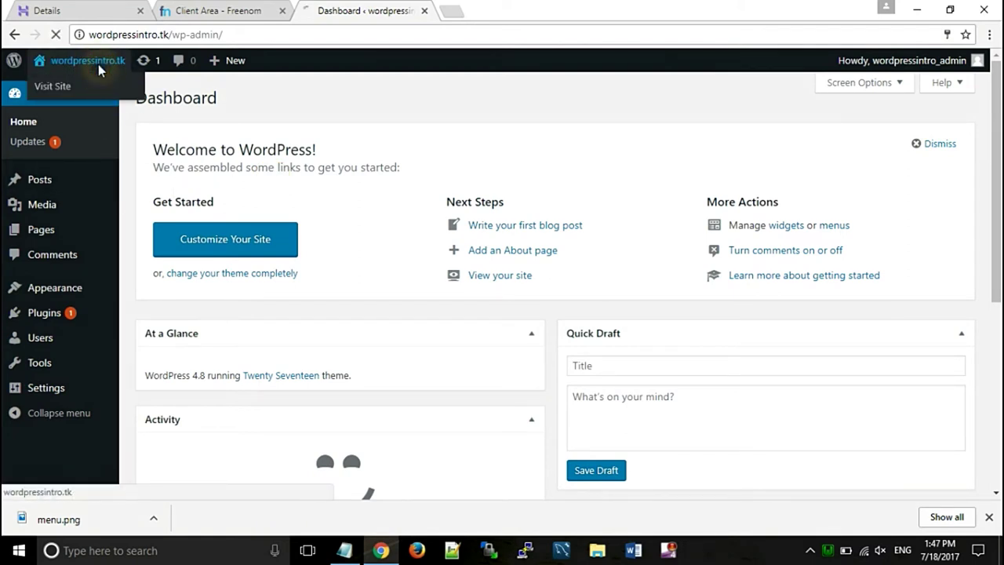
click(99, 71)
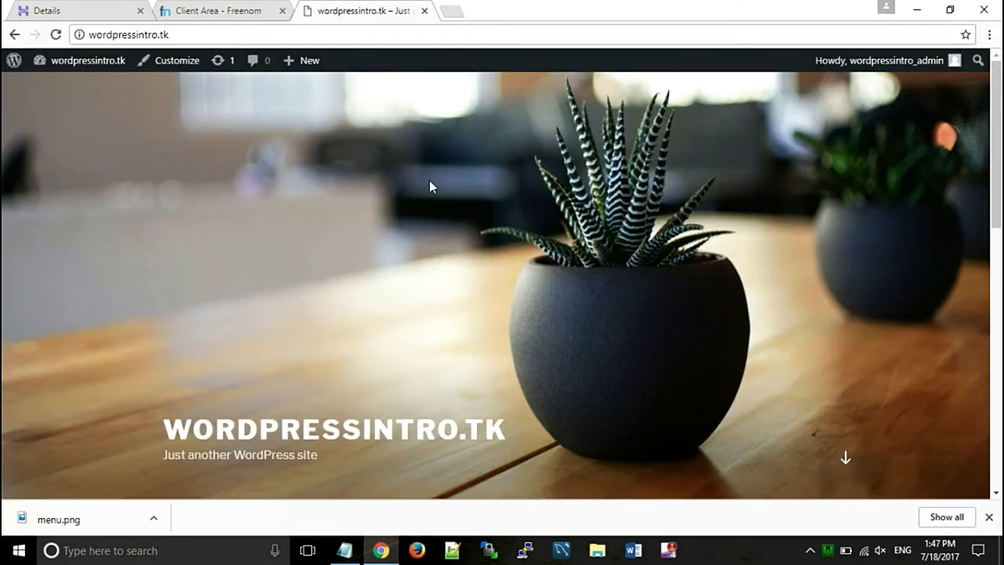
mouse_move(105, 63)
click(81, 88)
click(82, 87)
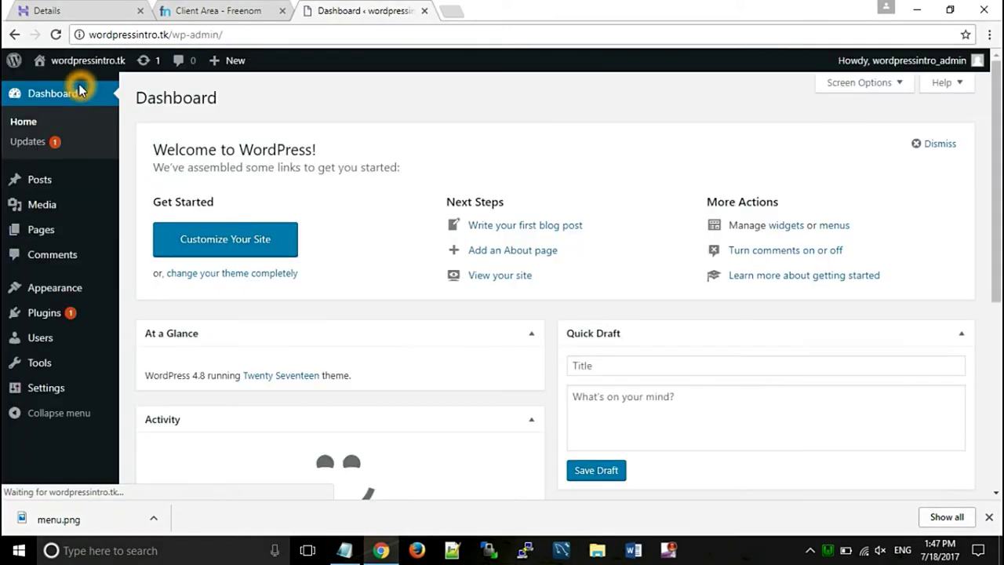
click(55, 285)
click(148, 289)
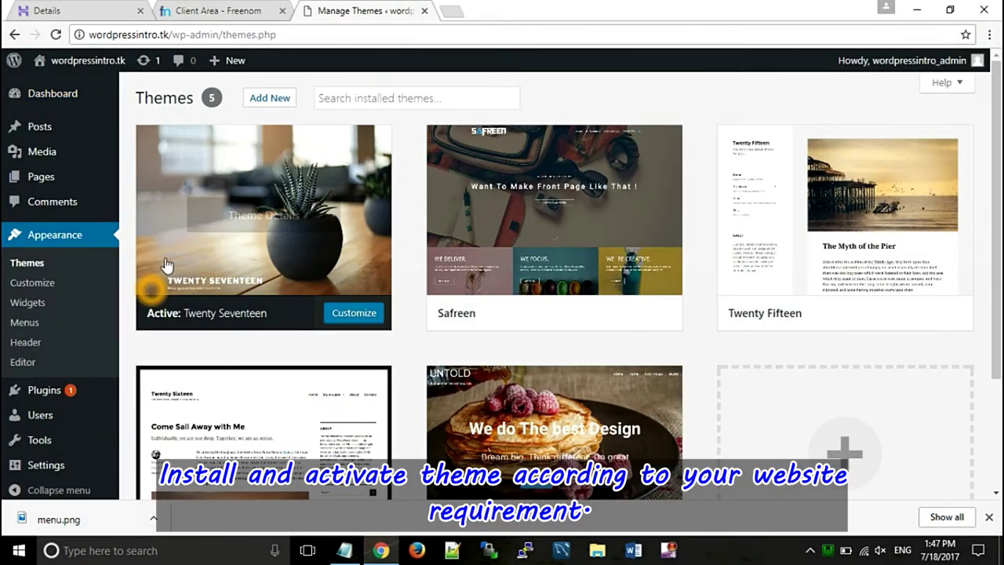
- Install the Arcade Basic theme from Popular themes and activate it
mouse_move(334, 223)
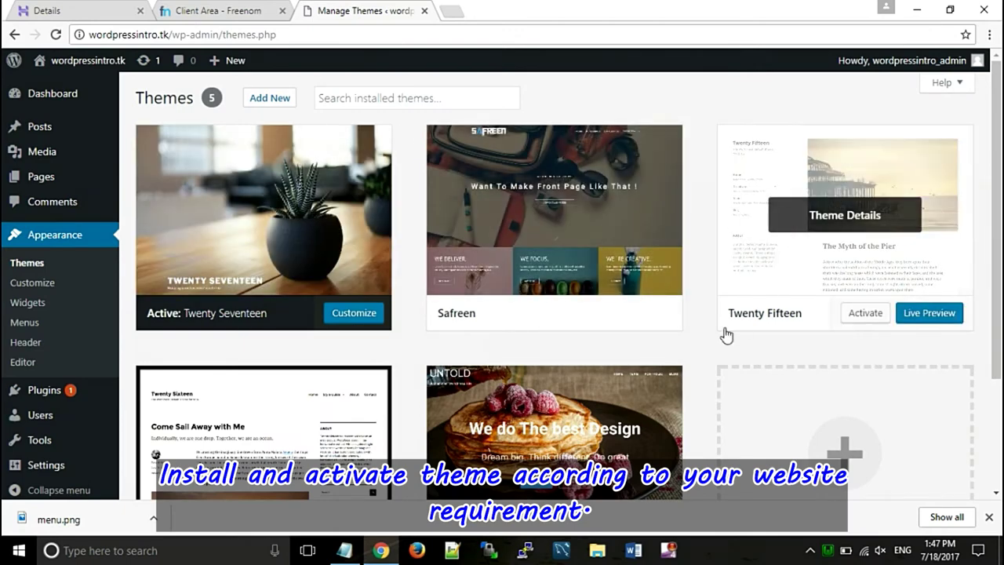
click(271, 98)
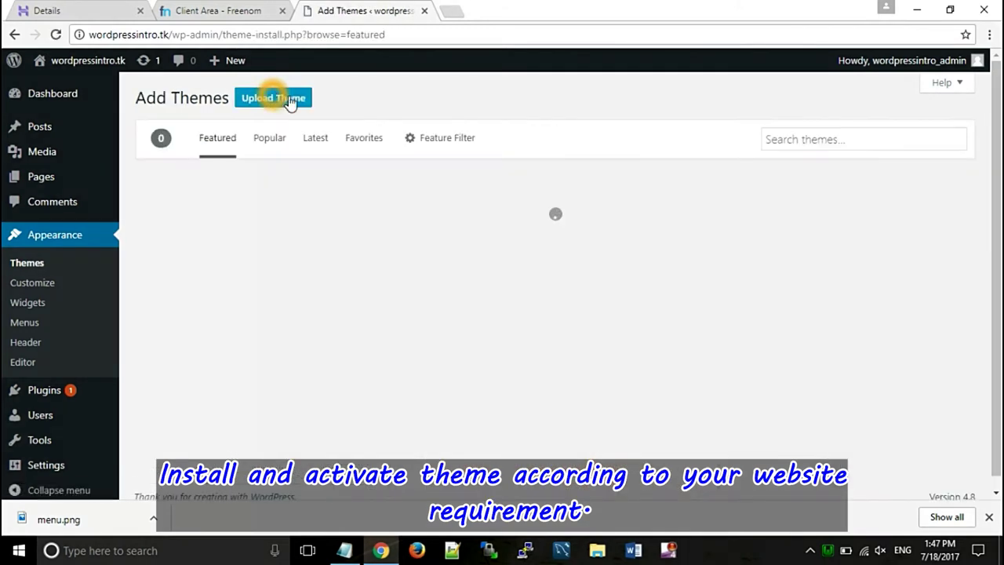
click(265, 140)
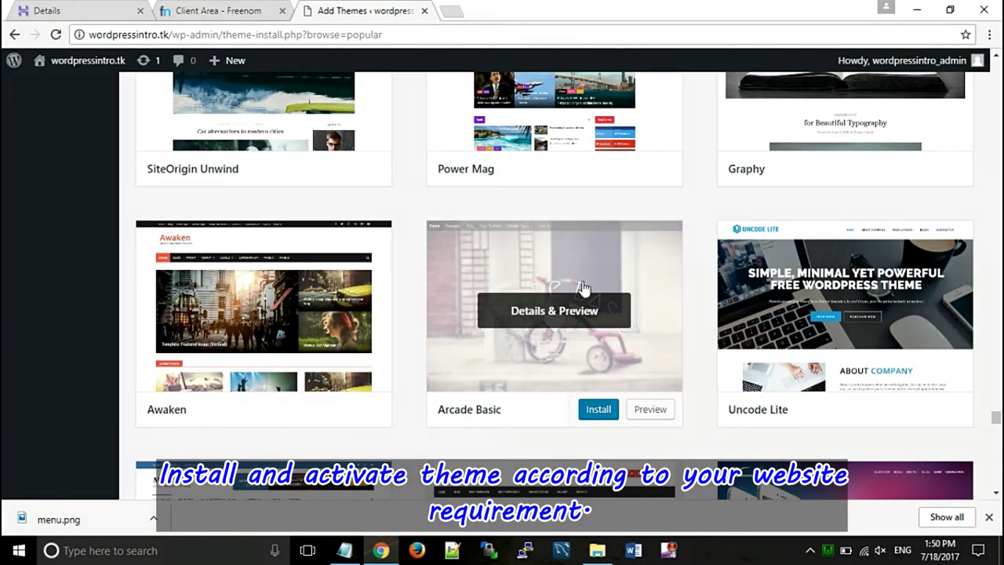
click(599, 411)
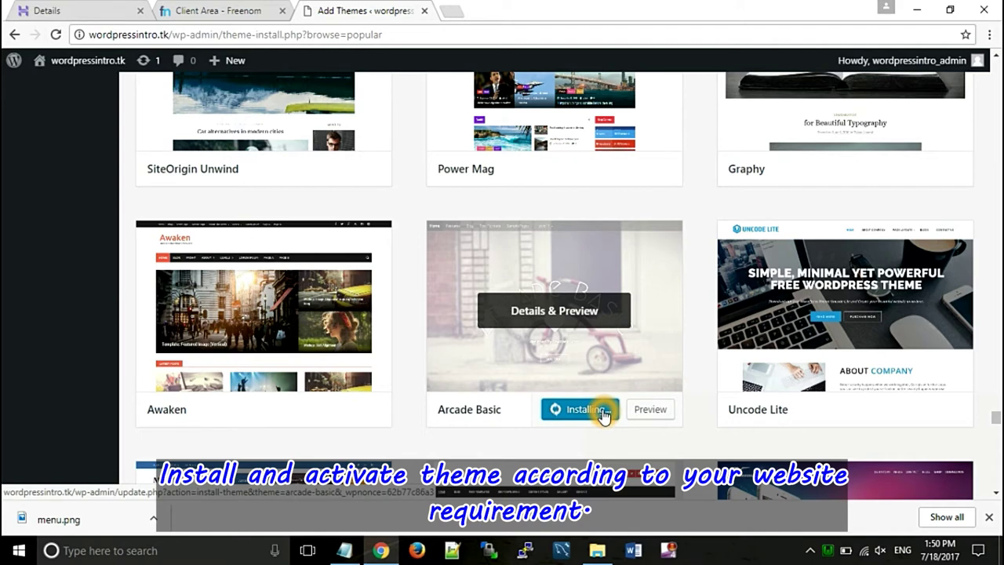
click(574, 411)
click(573, 411)
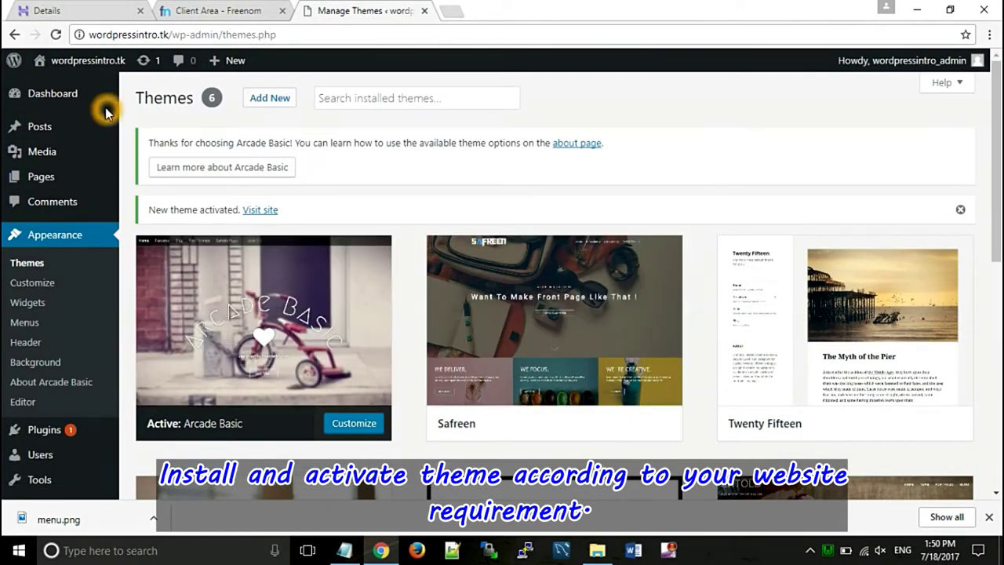
- Open the live site in a new tab to view the Arcade Basic header, then return to admin
right_click(89, 61)
click(117, 68)
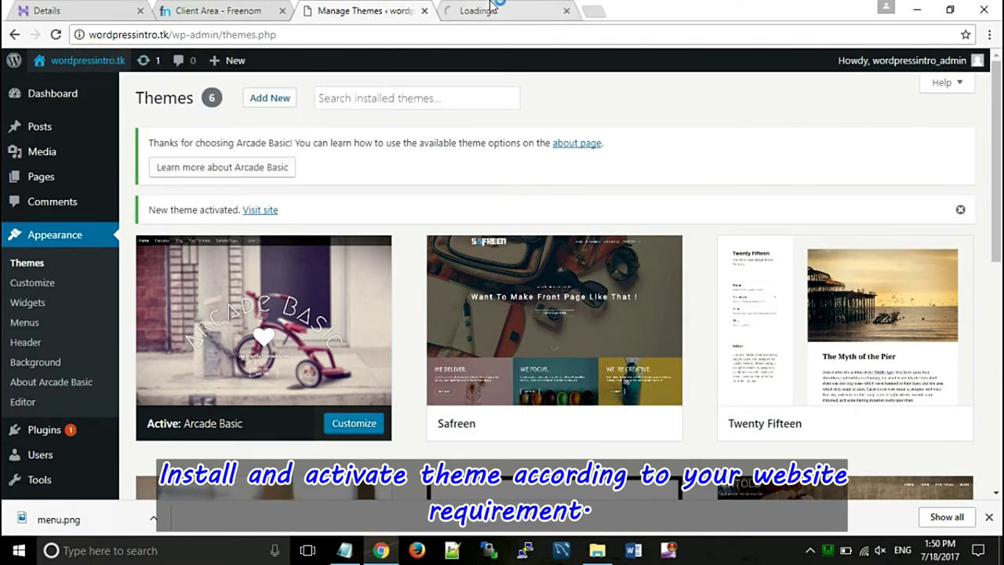
click(492, 8)
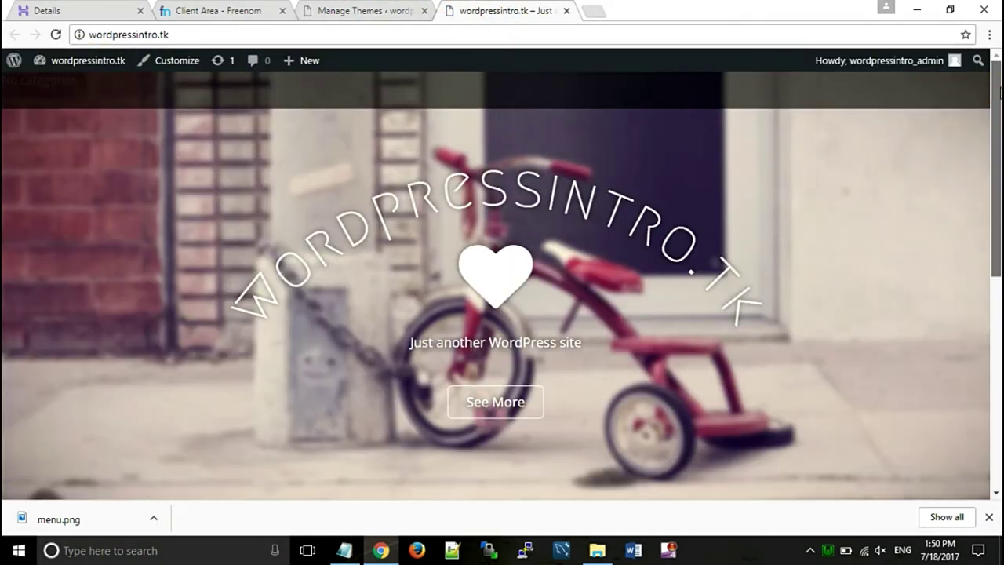
mouse_move(1000, 92)
mouse_down()
mouse_move(997, 303)
mouse_move(996, 91)
mouse_up()
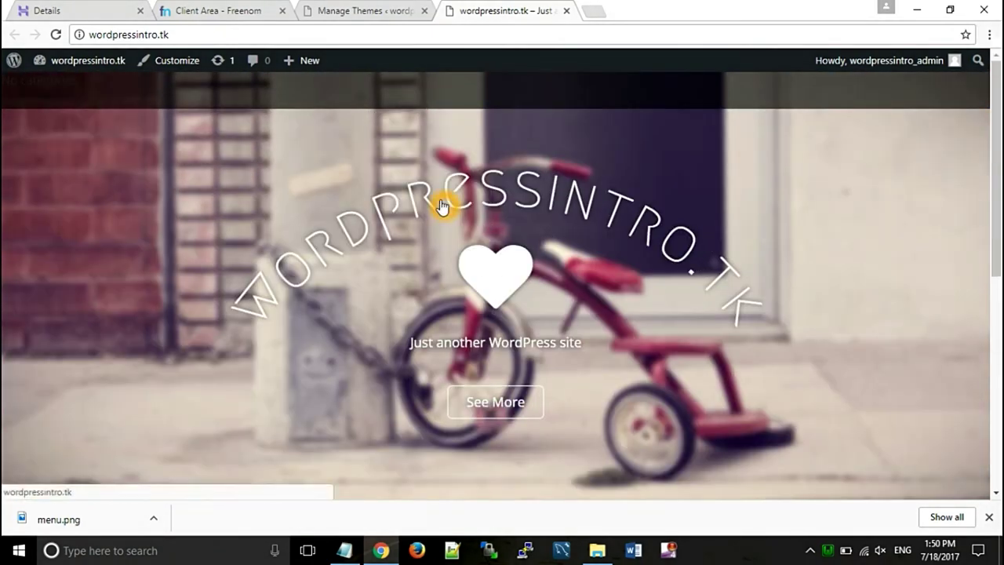
click(351, 11)
- Create a new page titled Home and paste the WordPress article text with a blank line above
mouse_move(53, 178)
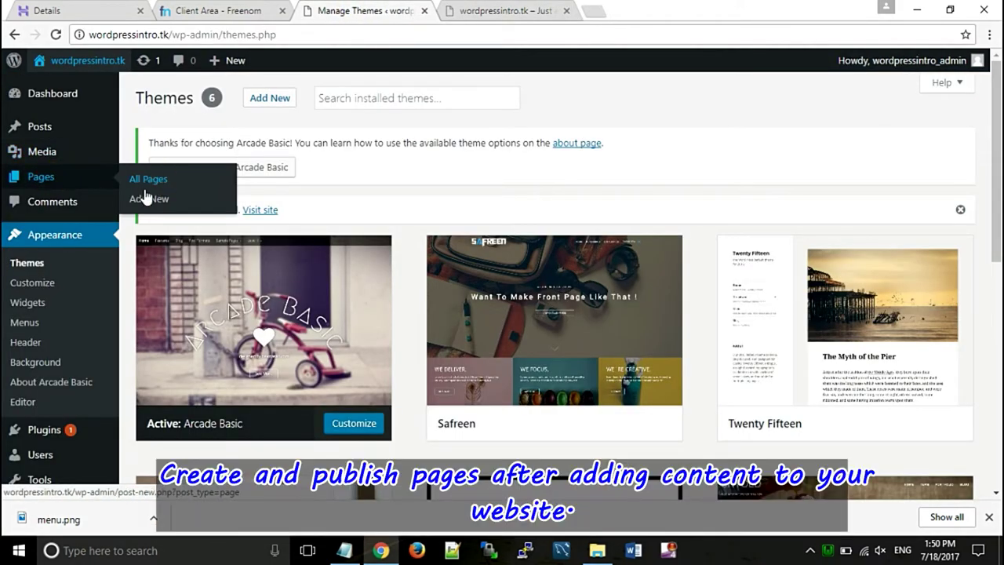
click(141, 201)
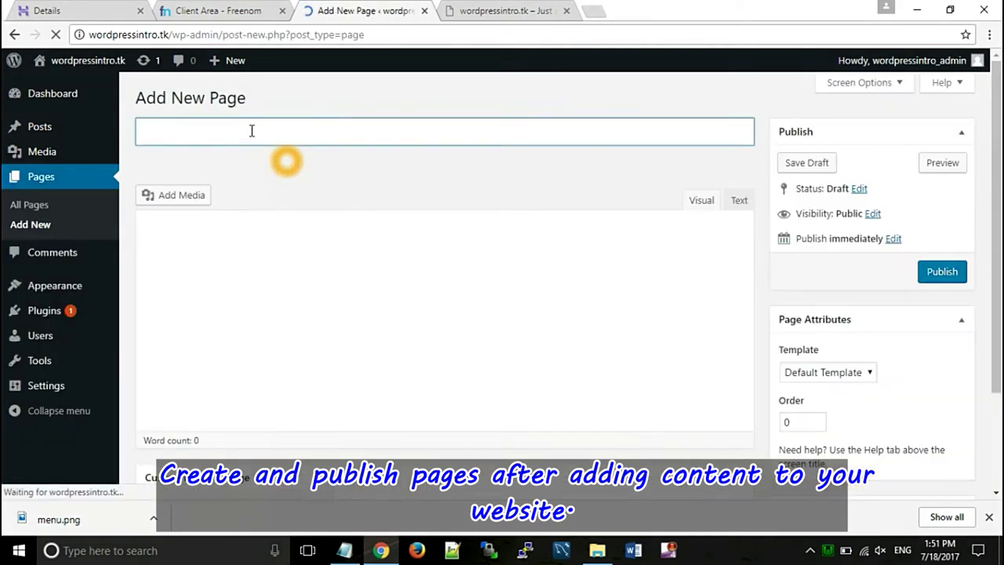
click(190, 129)
text(Home)
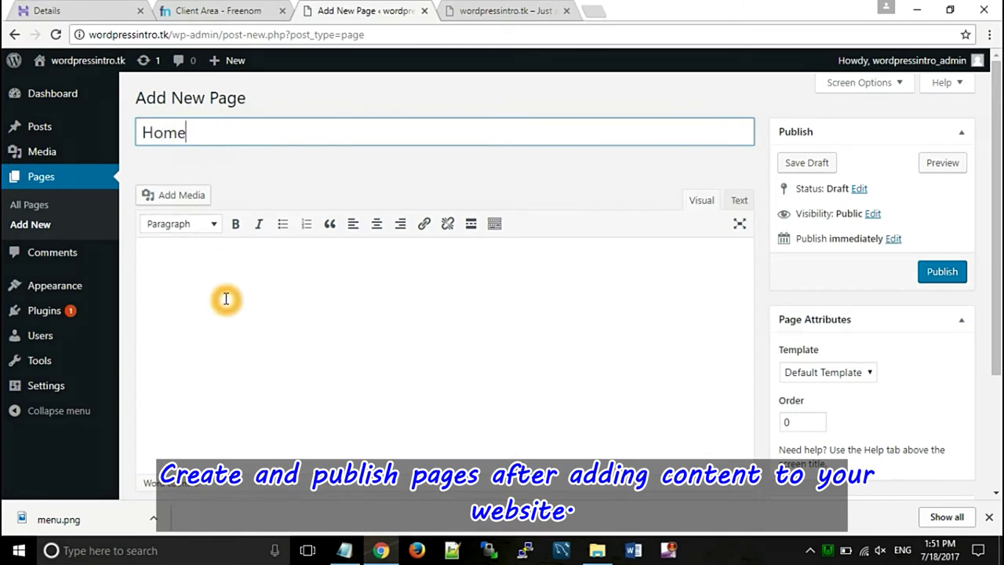
click(226, 299)
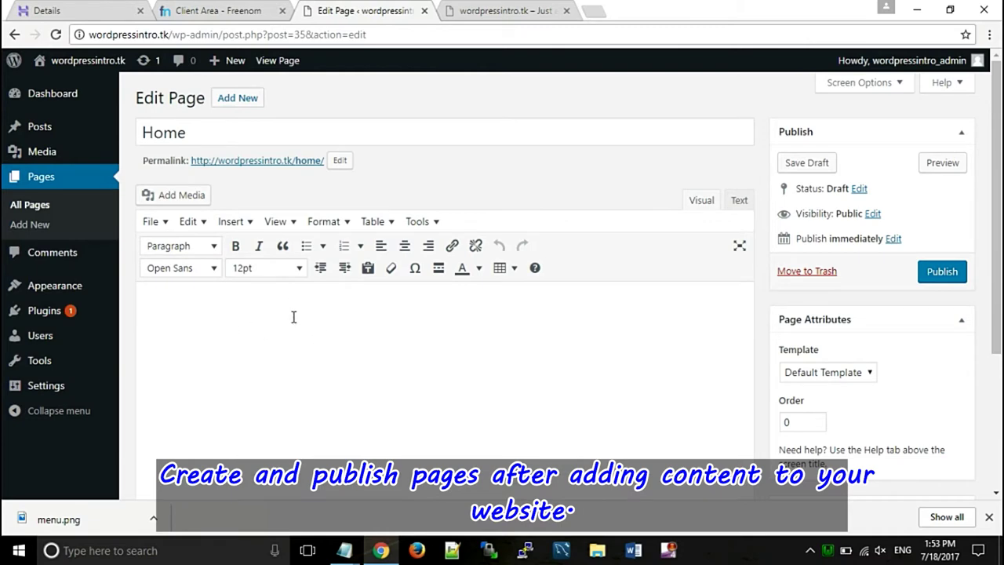
click(294, 316)
key(ctrl+v)
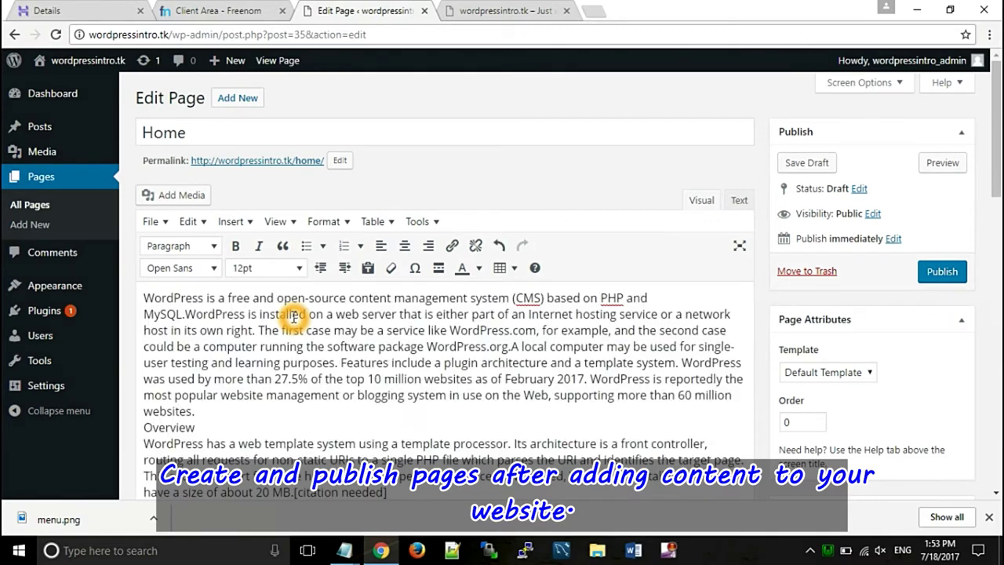
click(145, 294)
key(Return)
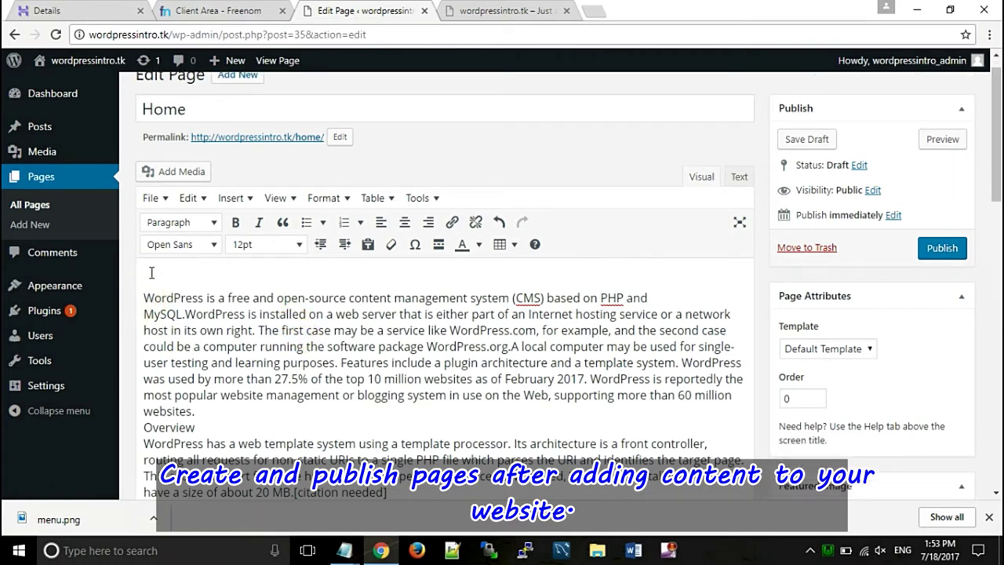
- Make INTRODUCTION TO WORDPRESS a centred Heading 2, add a blank line, and select the tablet image in Add Media
click(198, 227)
click(201, 324)
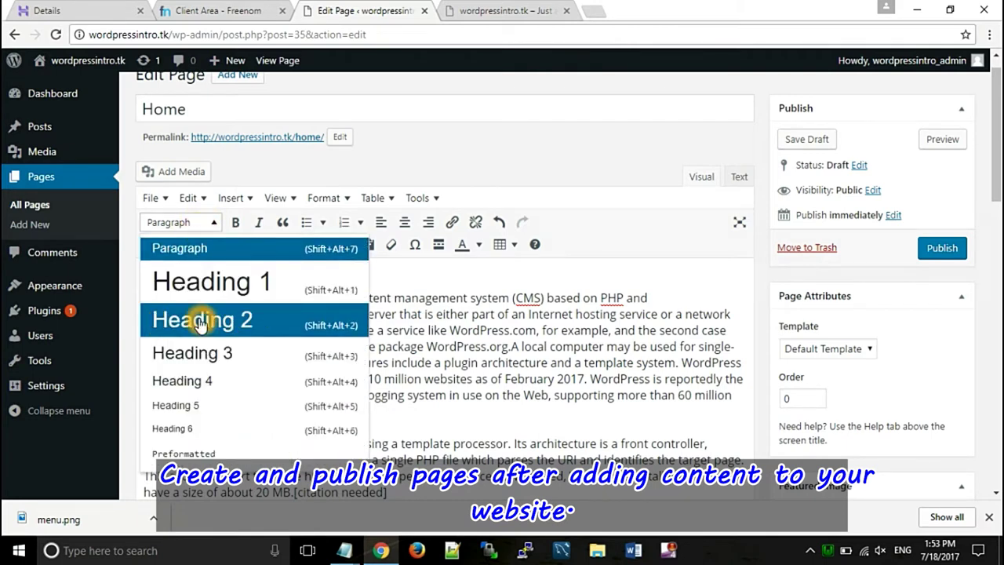
click(198, 269)
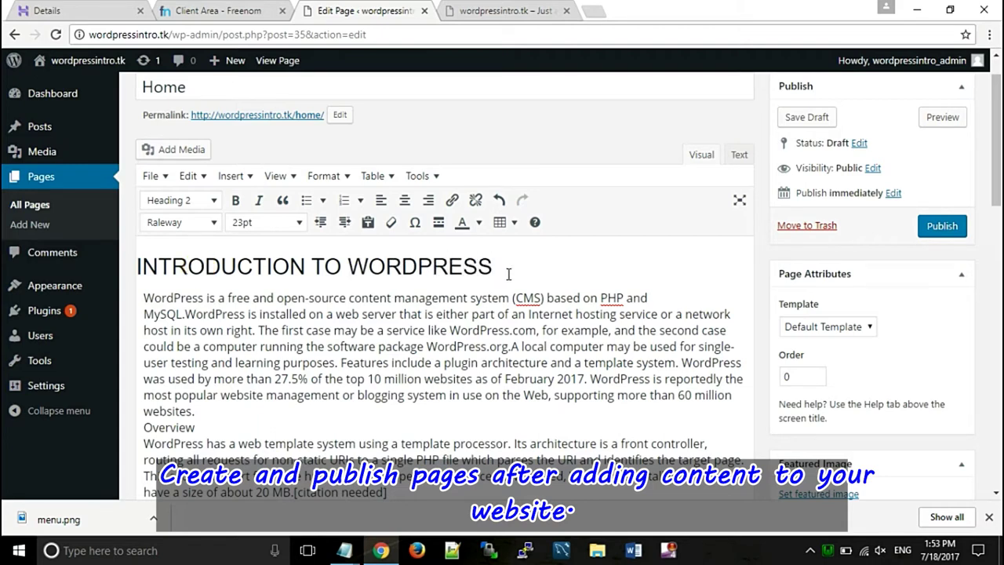
drag(507, 269, 135, 258)
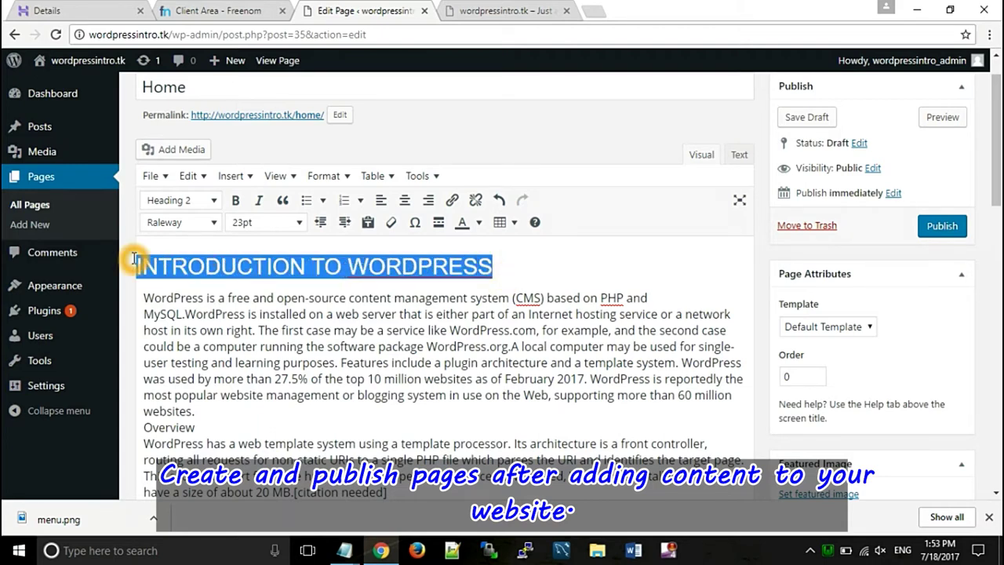
click(404, 200)
click(622, 267)
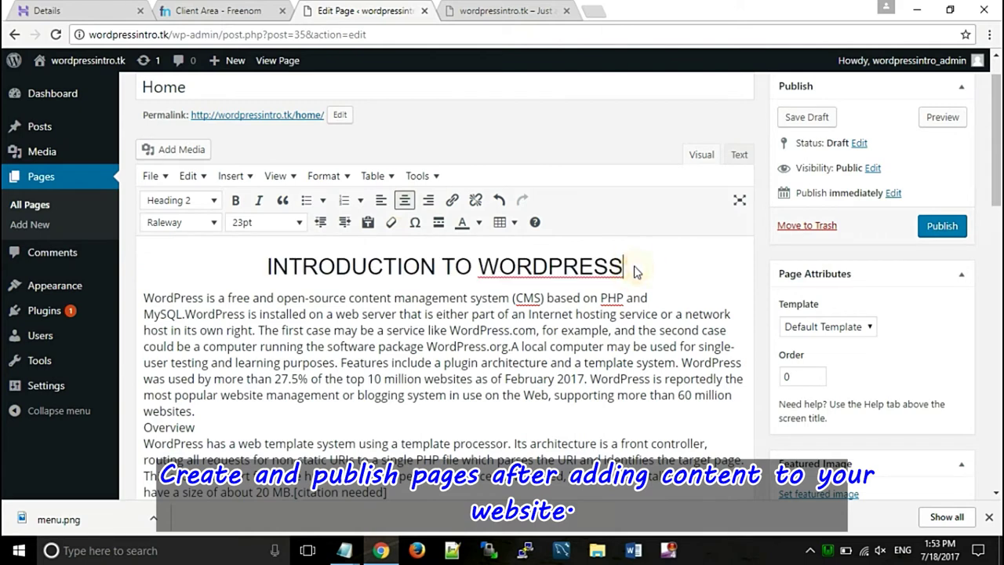
key(Return)
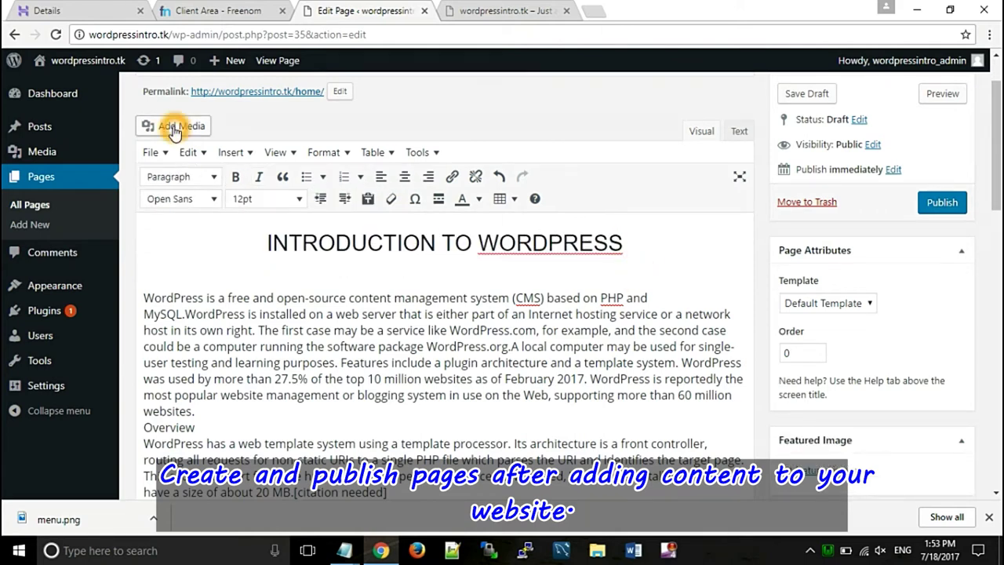
click(174, 129)
click(578, 251)
- Insert the tablet image under the heading, centre it and enlarge it
click(912, 455)
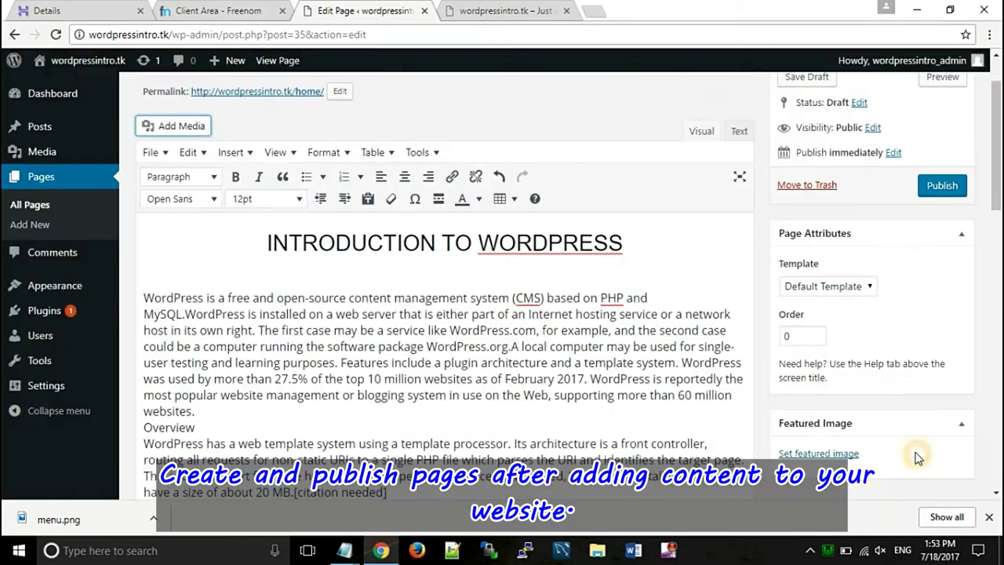
click(283, 318)
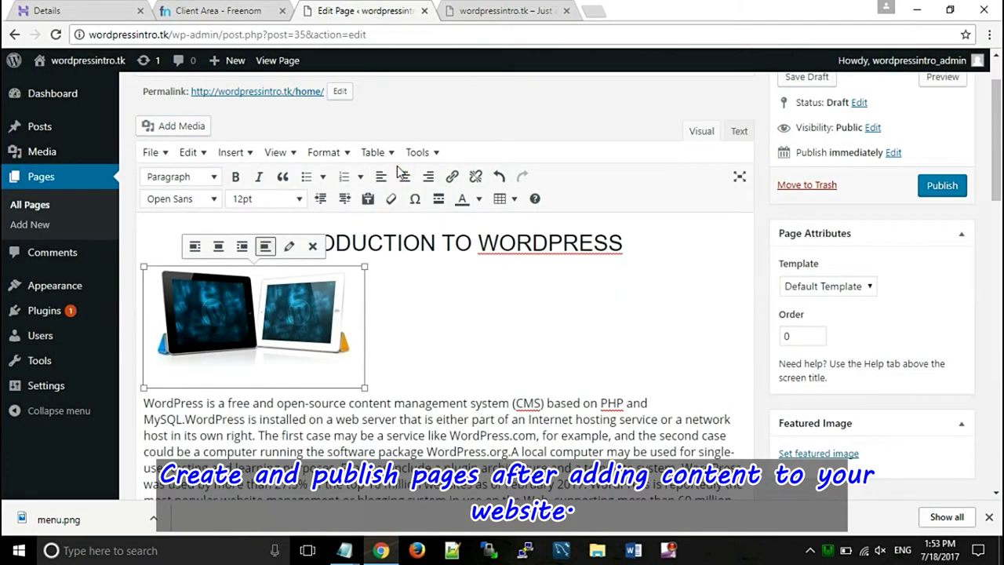
click(404, 175)
drag(554, 383, 667, 398)
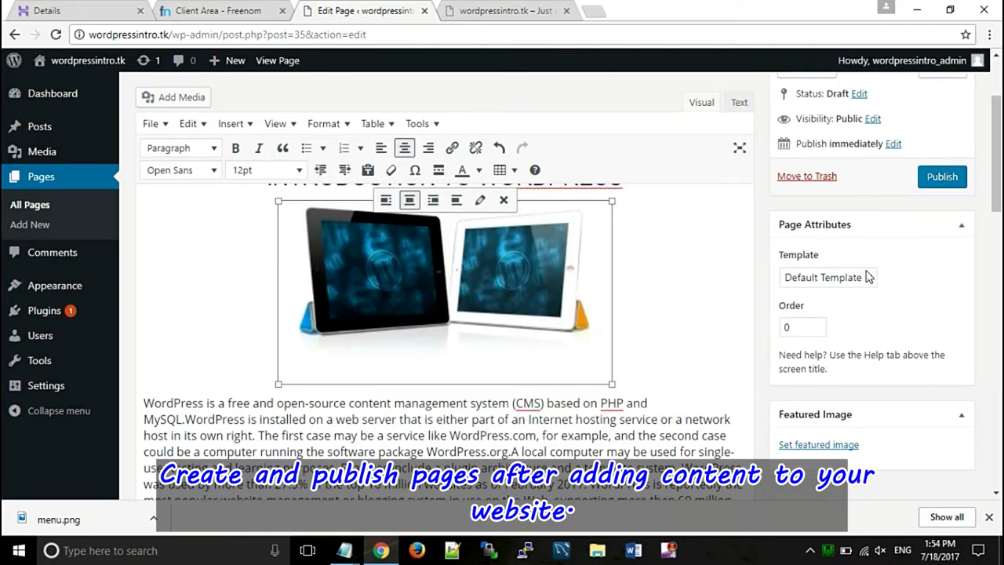
- Justify all the page text using Formats > Alignment > Justify
scroll(968, 251, down, 2)
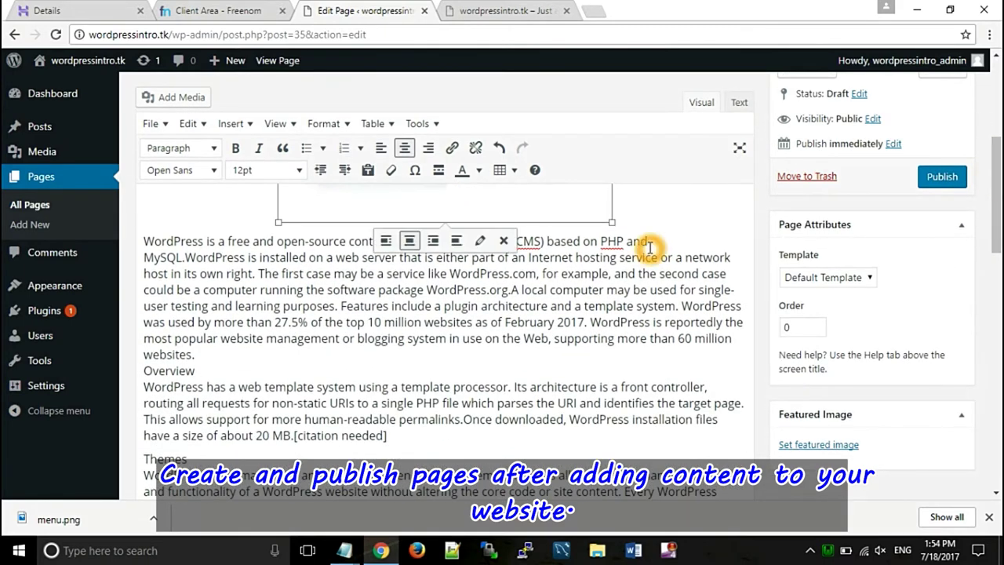
drag(141, 243, 168, 291)
key(ctrl+a)
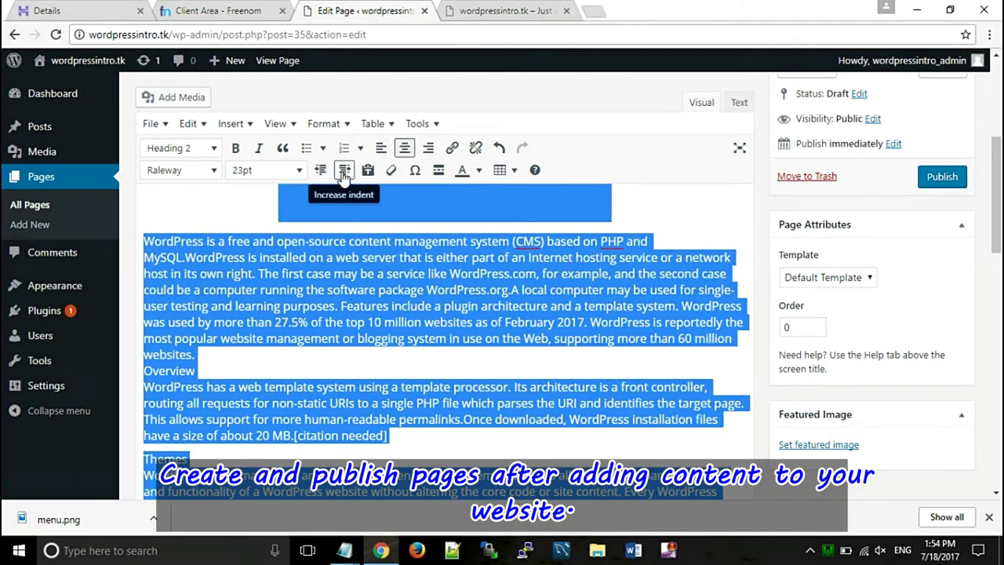
click(349, 126)
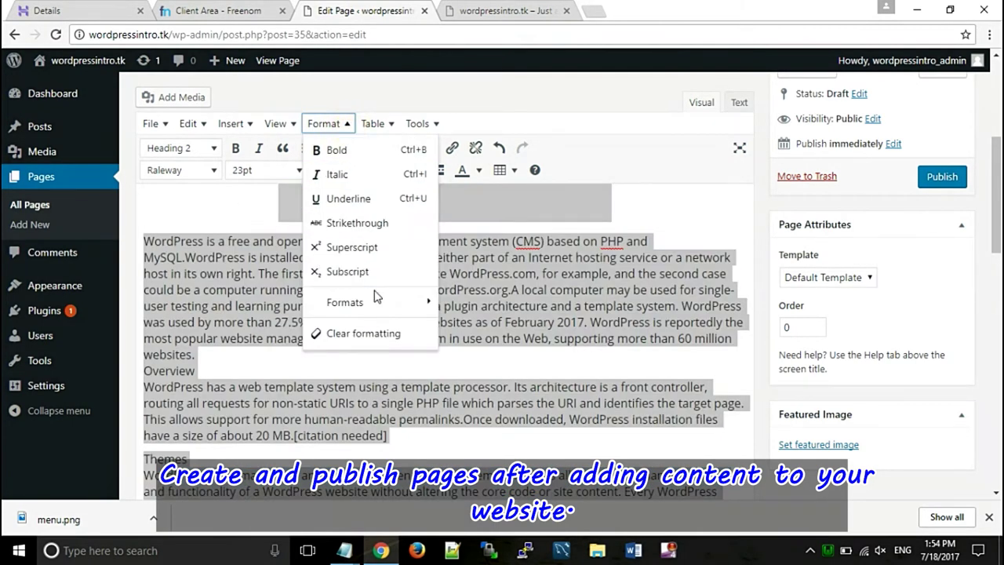
mouse_move(387, 304)
mouse_move(521, 381)
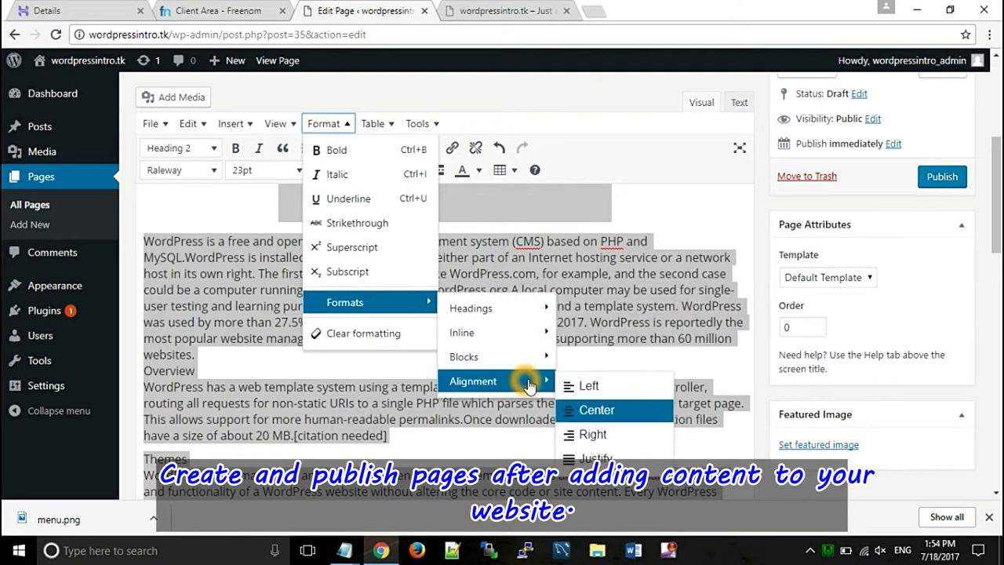
click(601, 458)
click(521, 343)
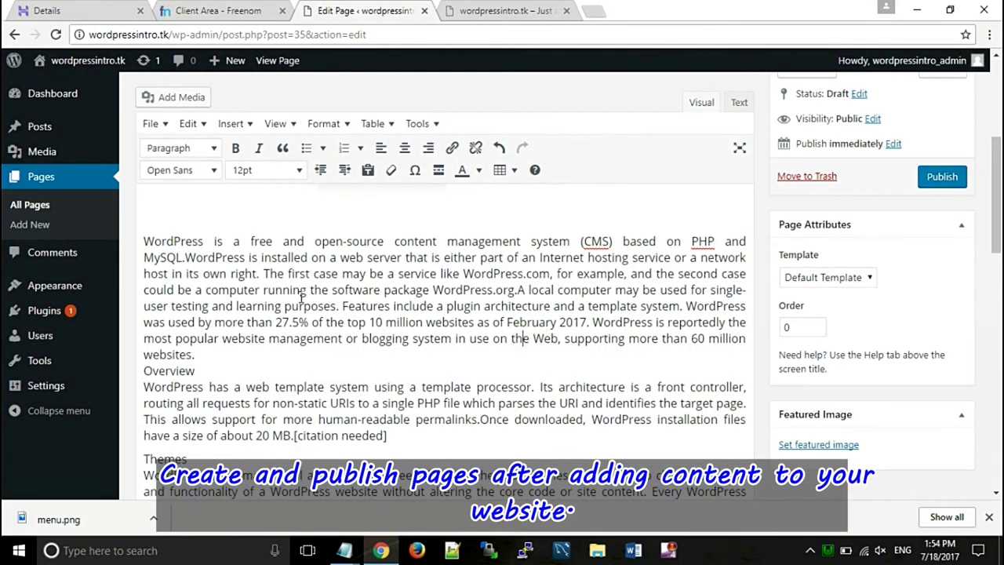
- Make the Overview subheading bold and publish the Home page
click(328, 311)
drag(197, 370, 152, 372)
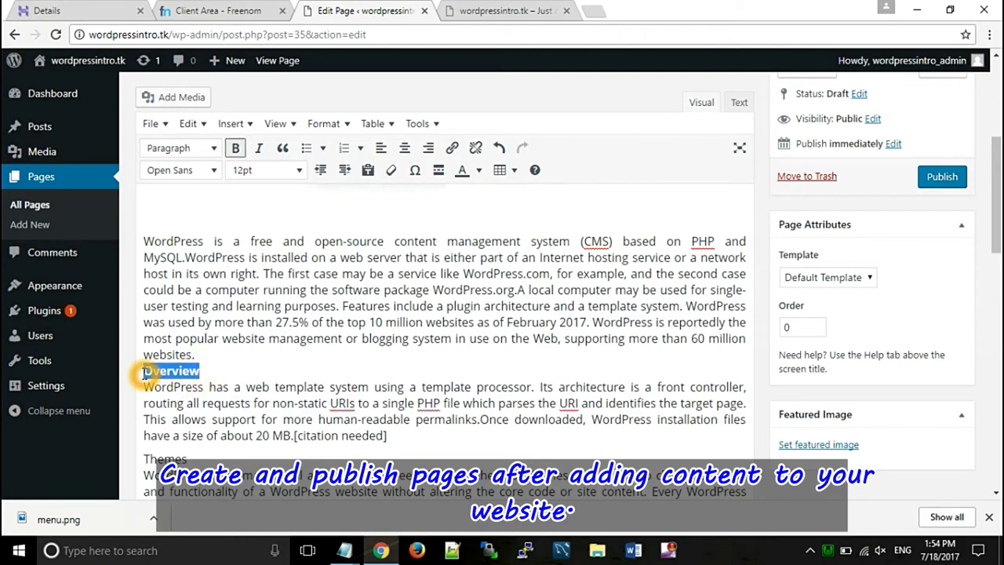
scroll(145, 373, down, 1)
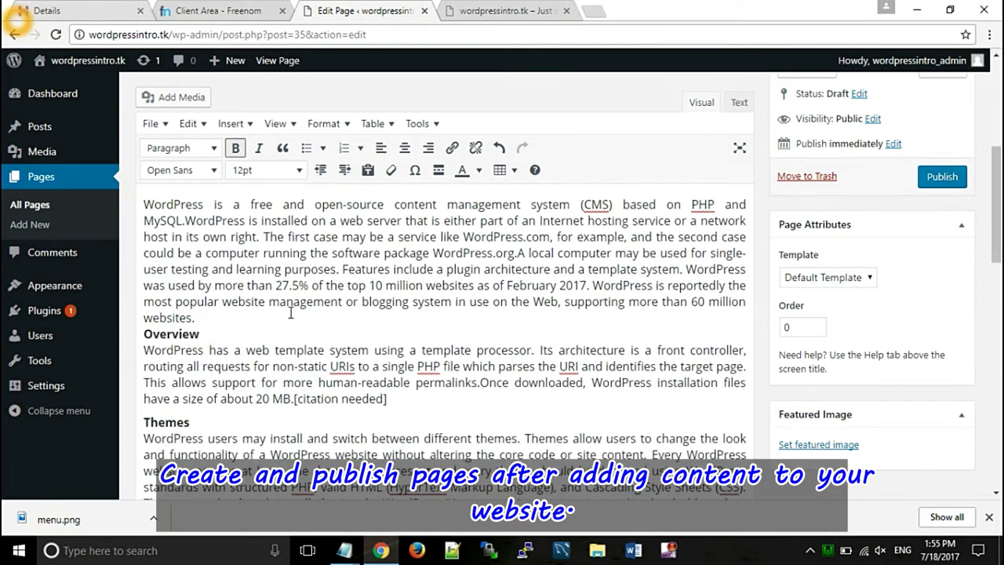
click(389, 312)
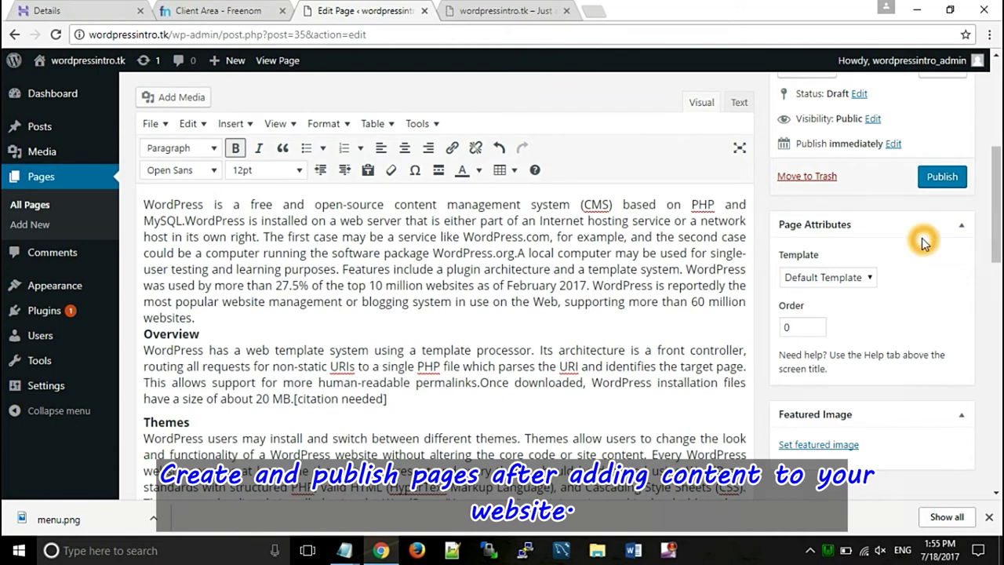
click(942, 179)
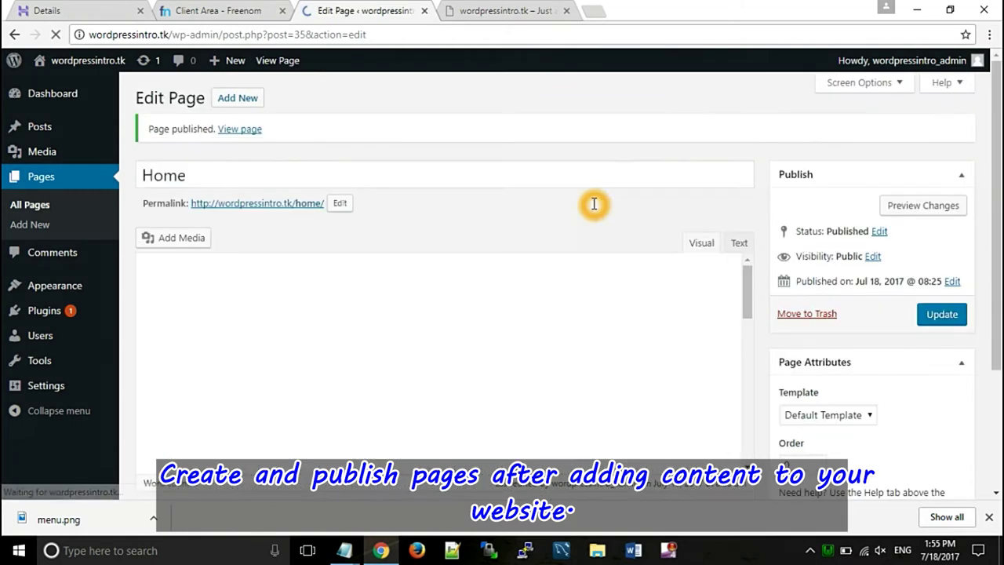
- Start a new page titled 'Wordpress Installation' and paste the installation steps into its body
click(241, 98)
click(217, 135)
text(Wordpre)
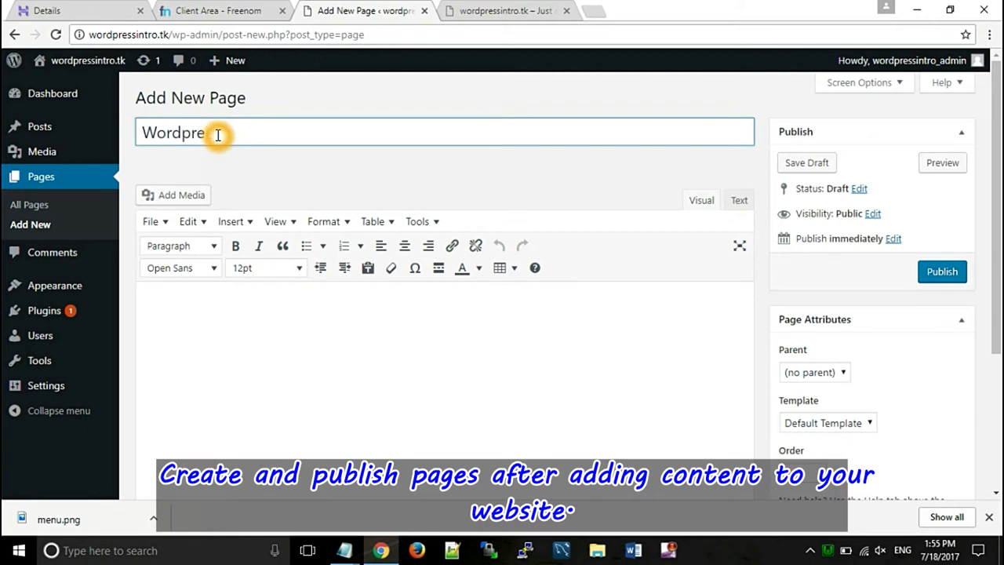
text(ss Installation)
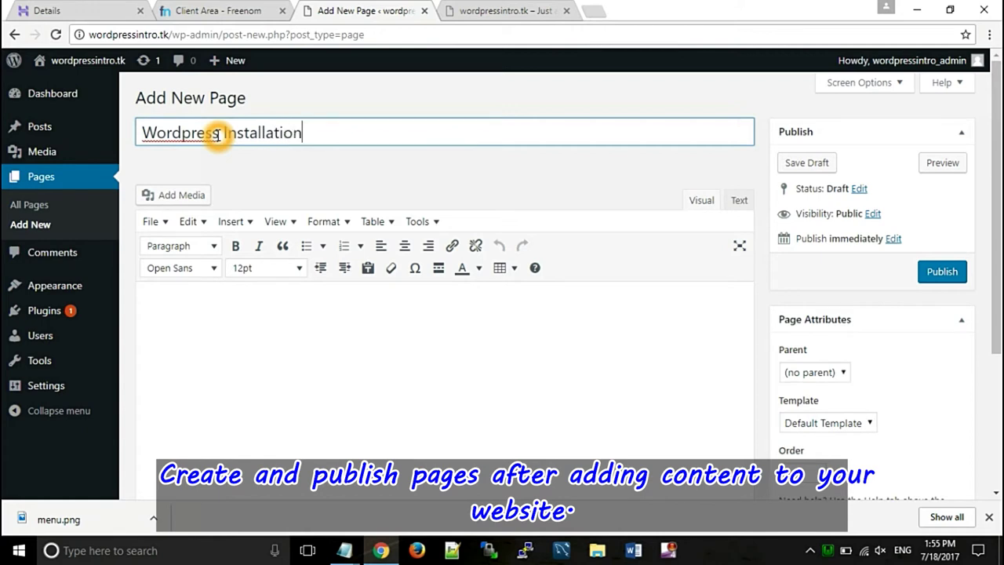
click(218, 298)
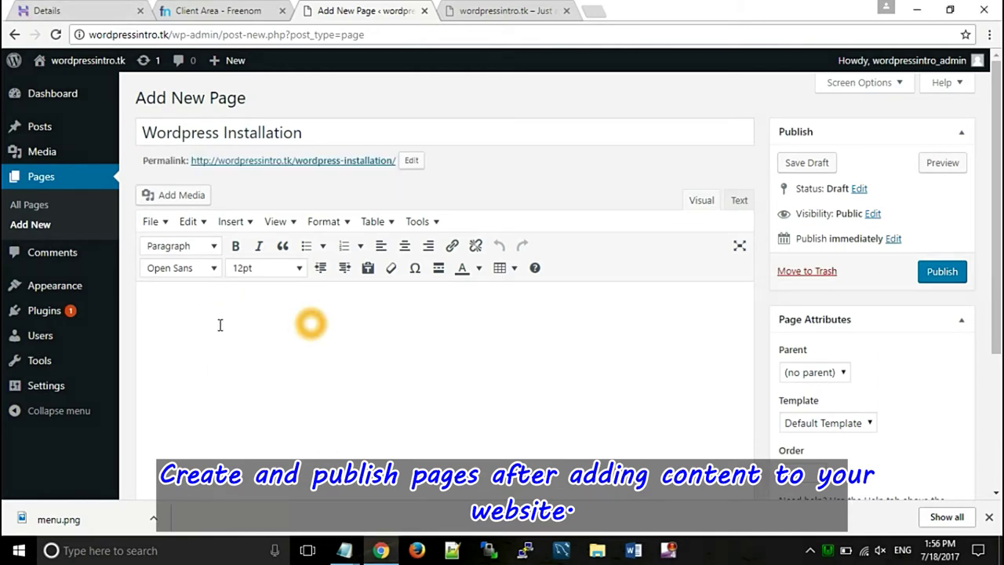
key(ctrl+v)
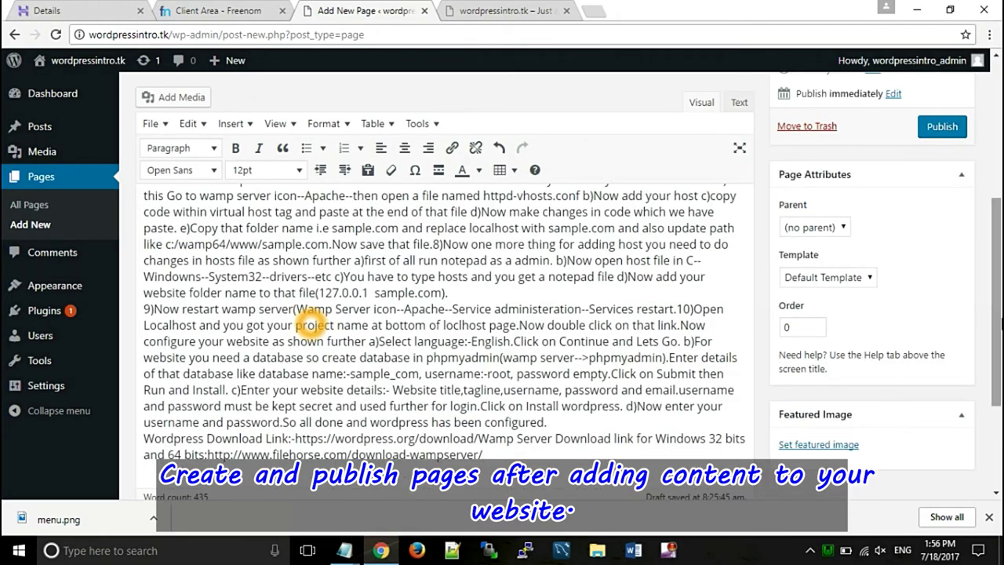
scroll(310, 317, up, 10)
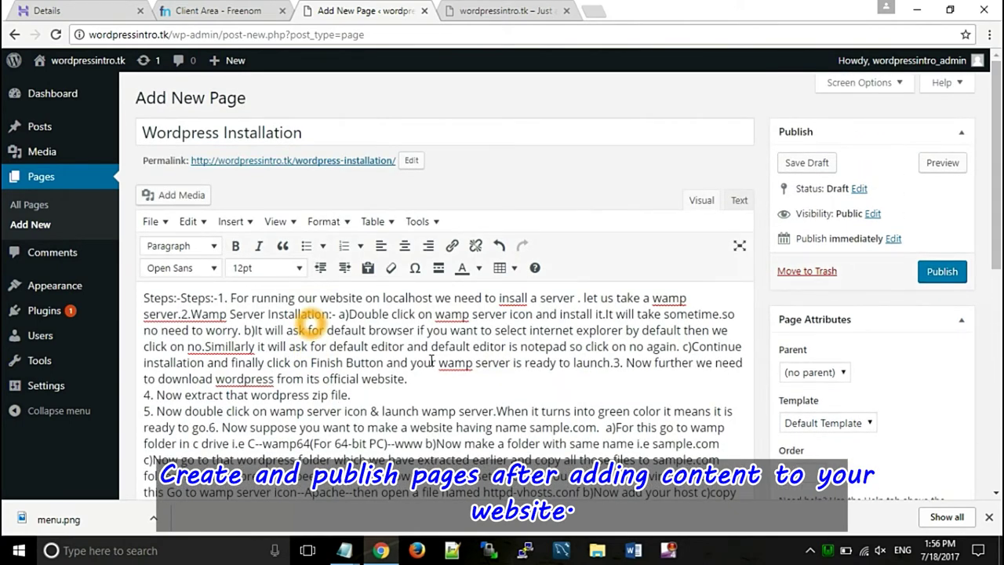
- Delete the duplicate 'Steps:-', bold 'Steps:-1', and publish the page
drag(182, 299, 146, 298)
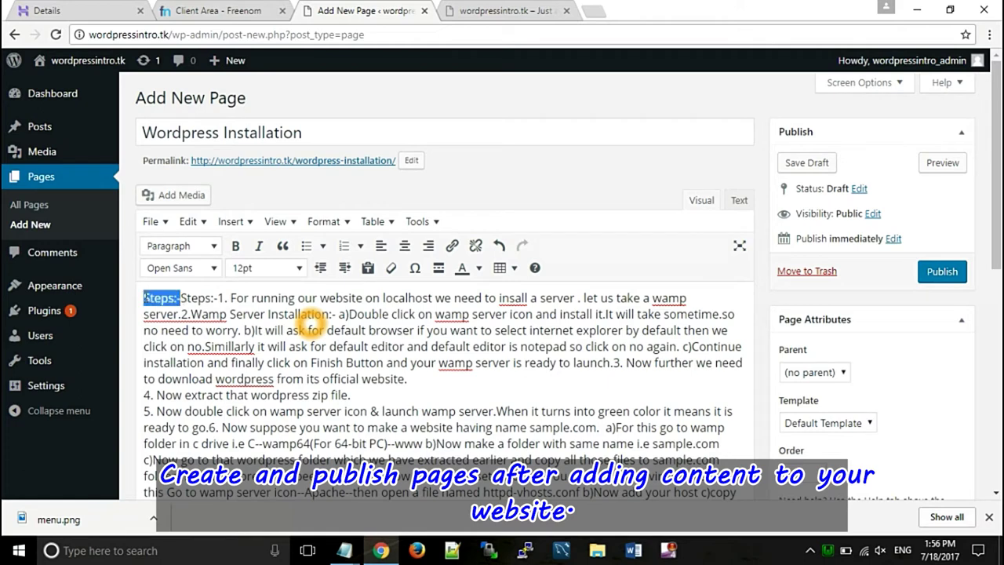
key(BackSpace)
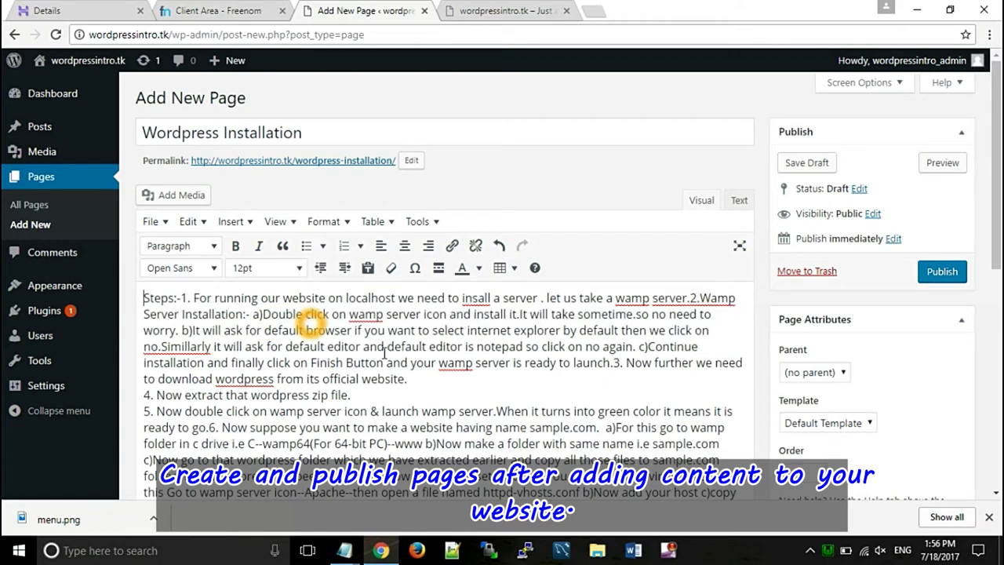
drag(186, 299, 152, 298)
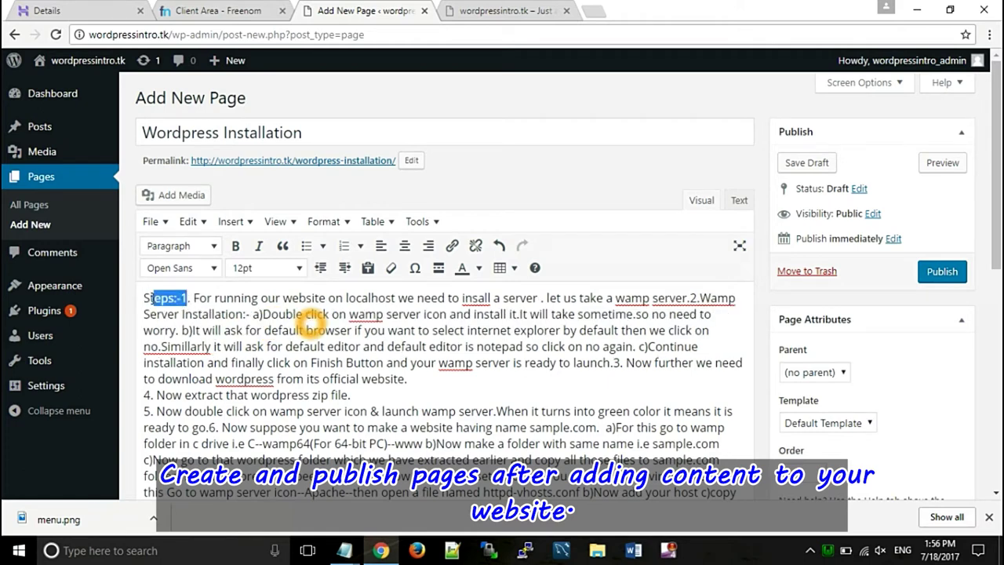
key(ctrl+b)
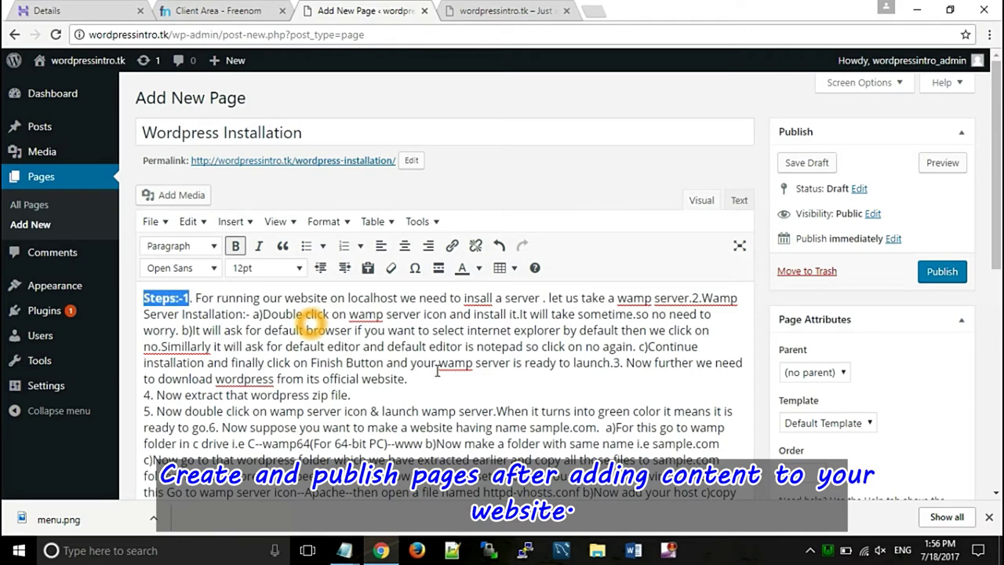
scroll(437, 371, down, 5)
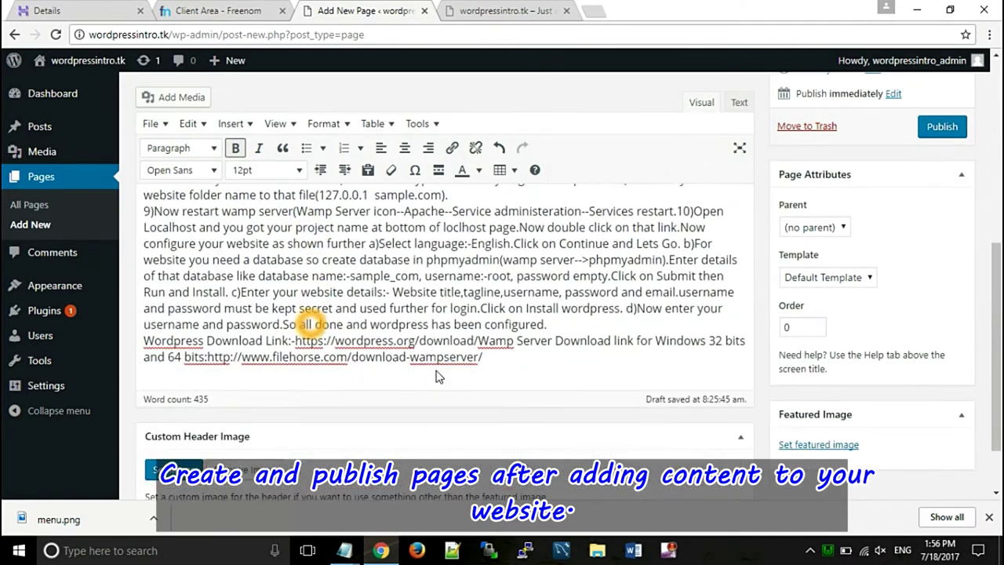
click(952, 132)
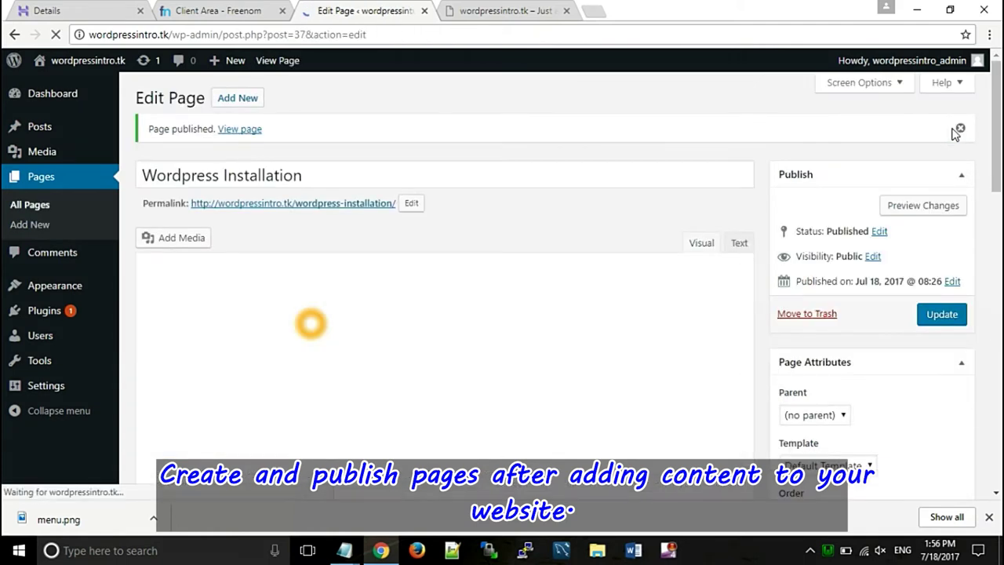
- Create a 'Plugin Installation' page with the pasted plugin instructions and publish it
click(236, 94)
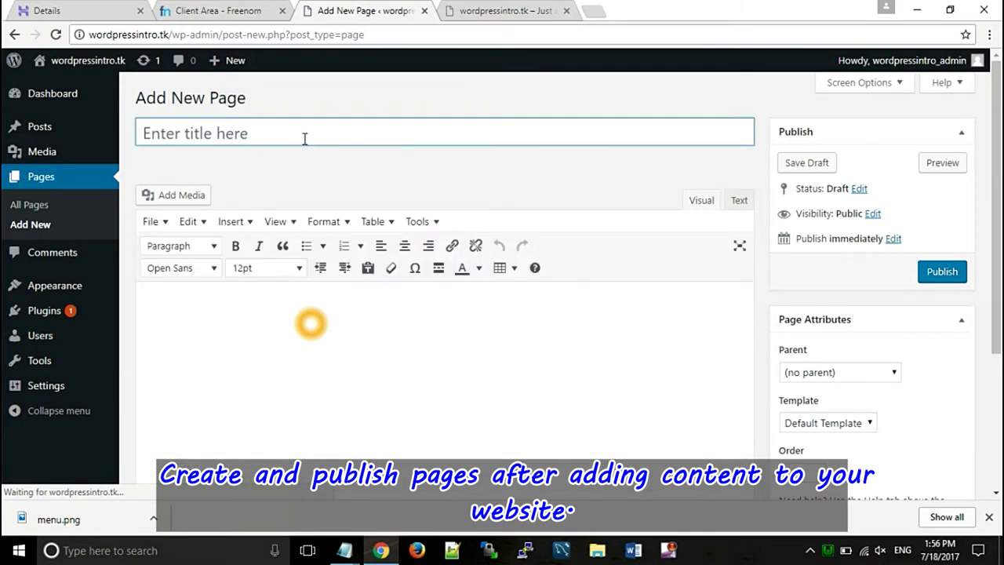
text(Plugin Installation)
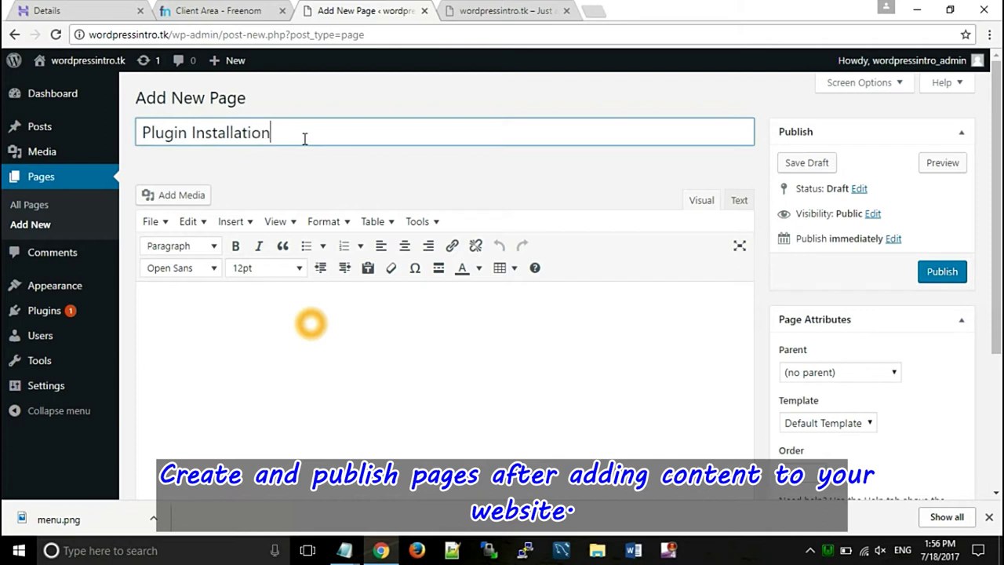
click(246, 332)
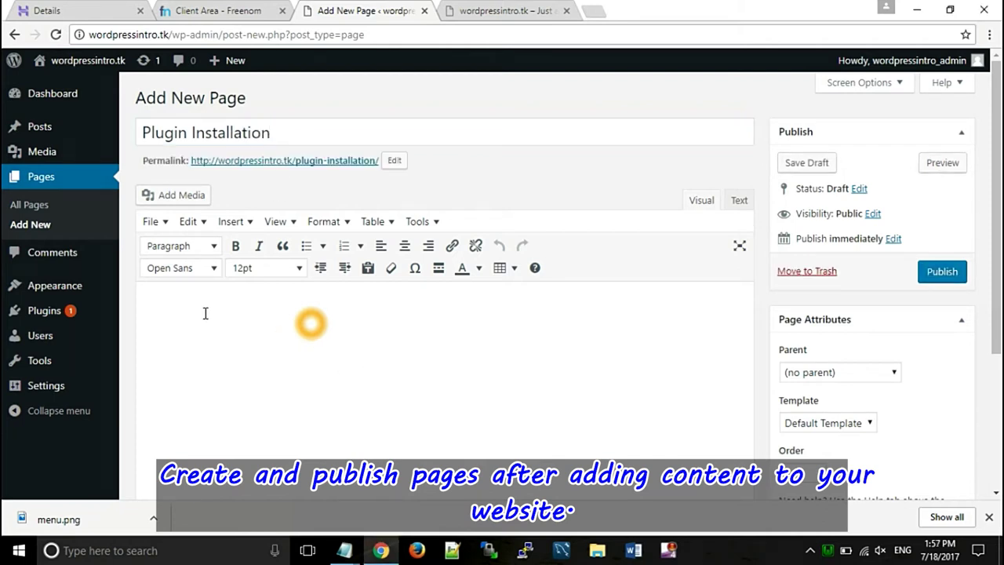
text(For Plugins(Package of code that increases functionality of you website)For Plugins(Package of code that increases functionality of you website) 1)Go to Plugins--add new. 2)From add new link you can add Plugins in two ways:- a)By selecting a Plugin from the plugins which are showing to you:- In this click on popular link or tab. After that click on install button of the plugin you want to use, then activate that plugin by using activate link.Now use that plugin anywhere in your website for increasing website's functionality. b)By Upload Plugin button:-This option is required whenever you have zip file of your plugin in you PC. So for this method click on add new-->upload plugin button and choose your zip file from your computer and then click on install now button. For using that plugin click on activate button....After activating that plugin you can use that plugin anywhere in wordpress website.)
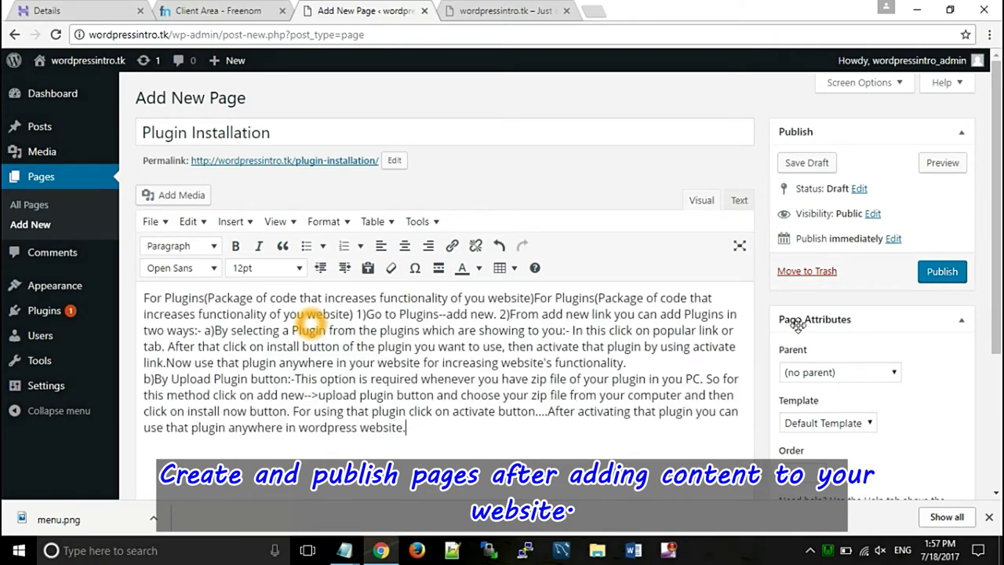
click(938, 275)
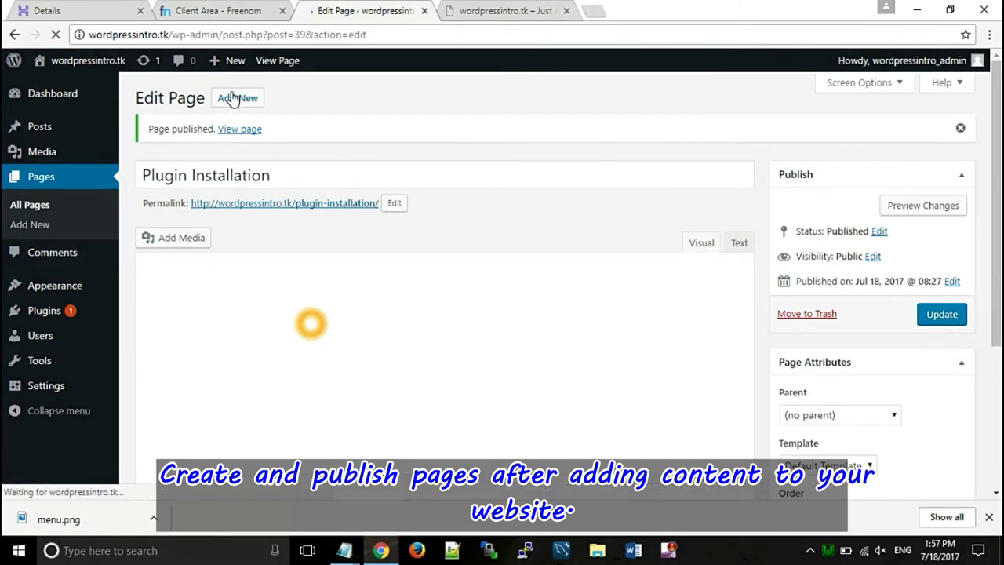
- Create a 'Theme Installation' page with the theme steps copied from Notepad and publish it
click(238, 97)
text(Theme Installation)
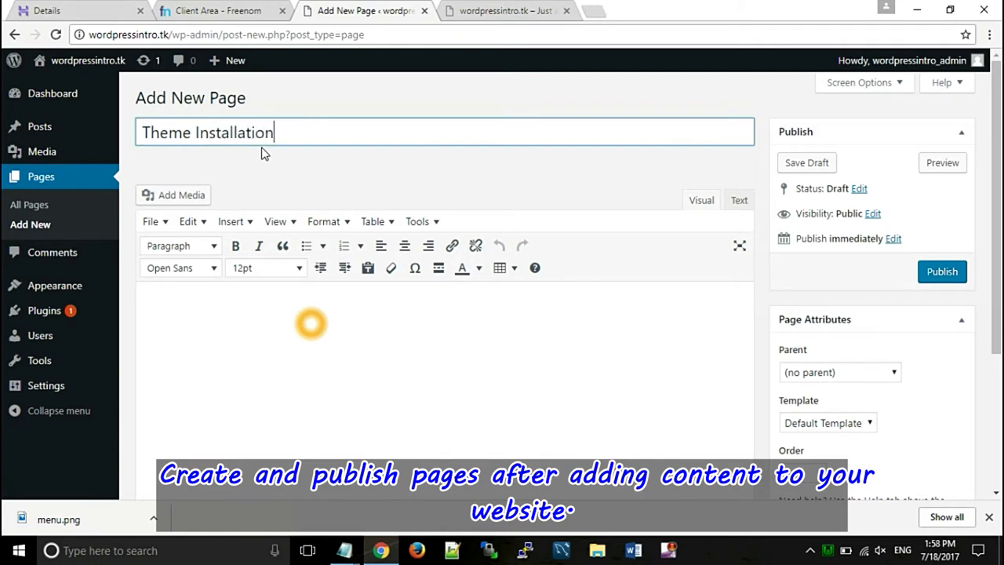
click(246, 325)
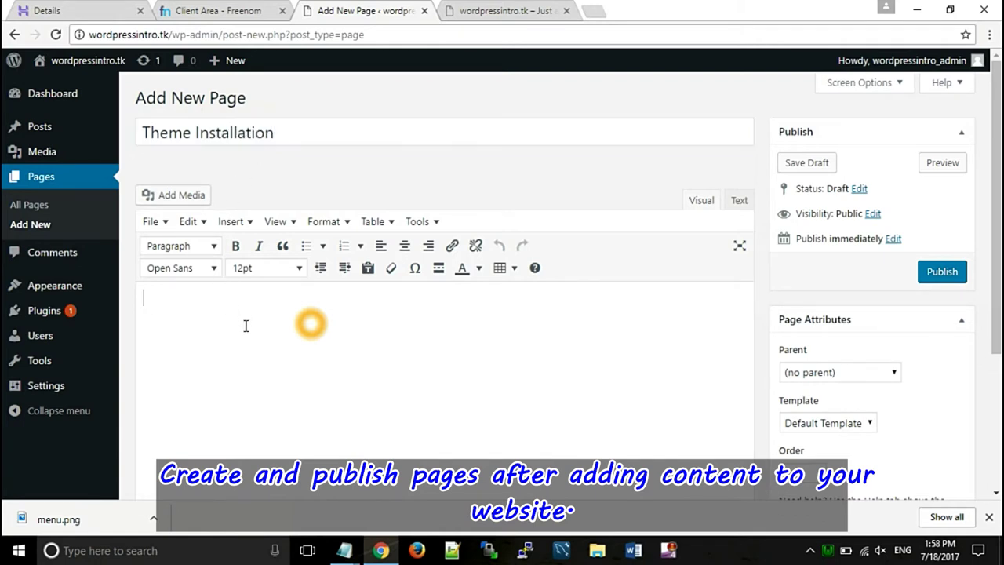
key(alt+Tab)
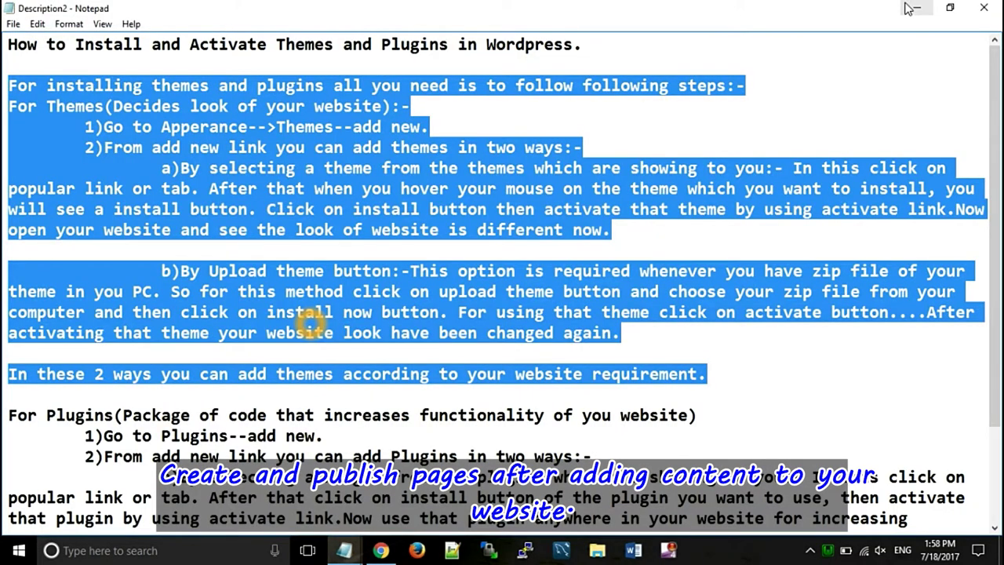
click(914, 10)
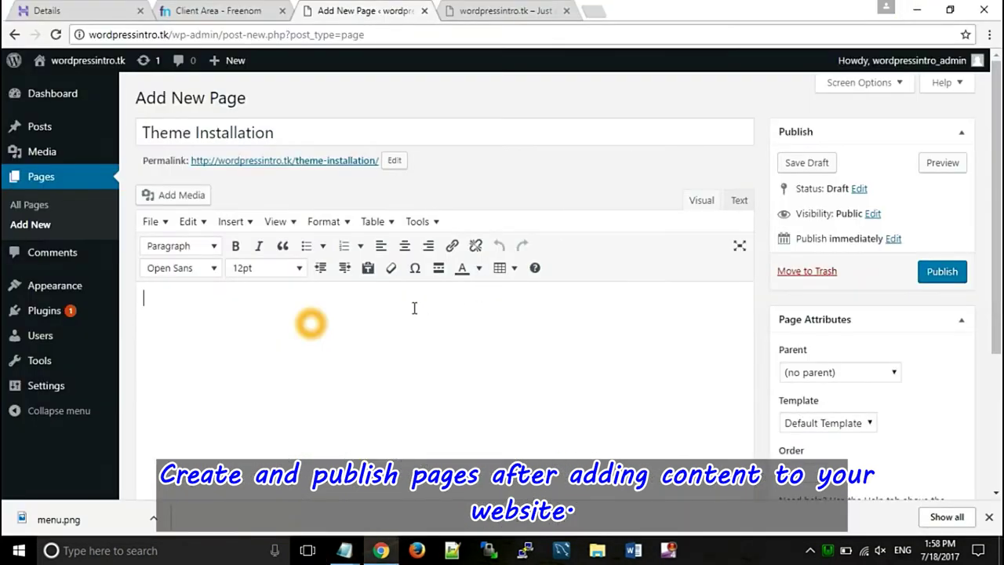
key(ctrl+v)
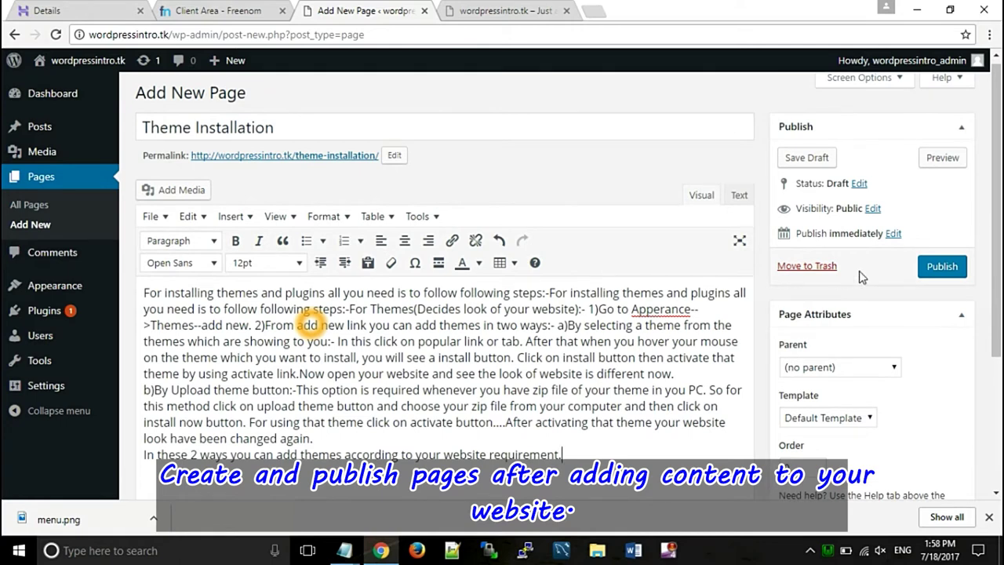
click(941, 267)
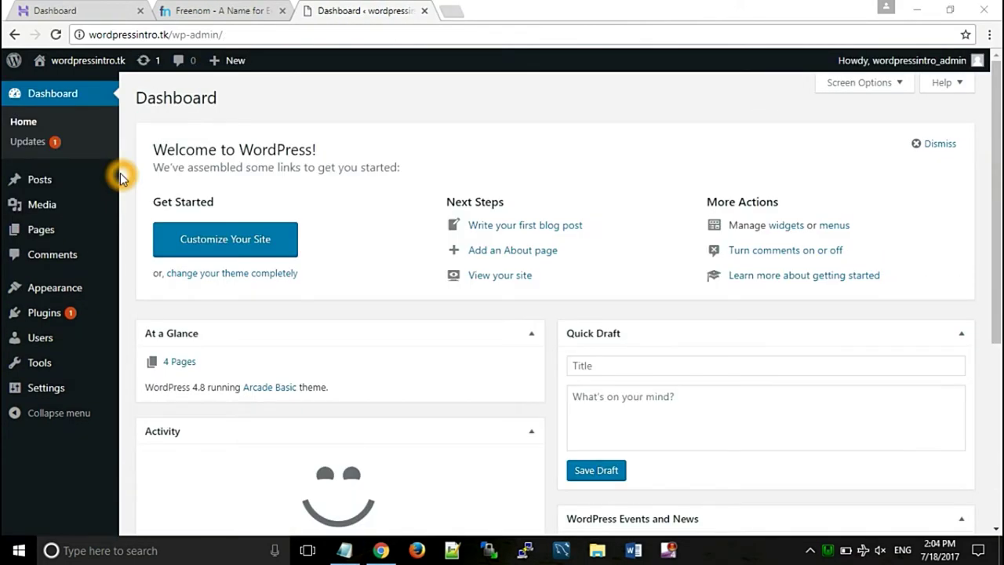
- Add the post category 'Tutorial' on the Posts > Categories page
mouse_move(45, 182)
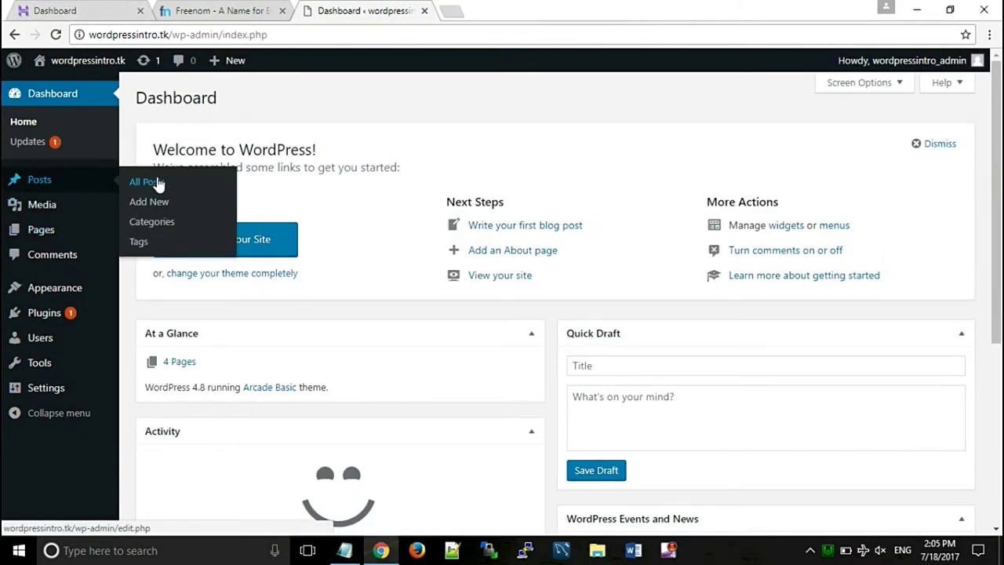
click(150, 219)
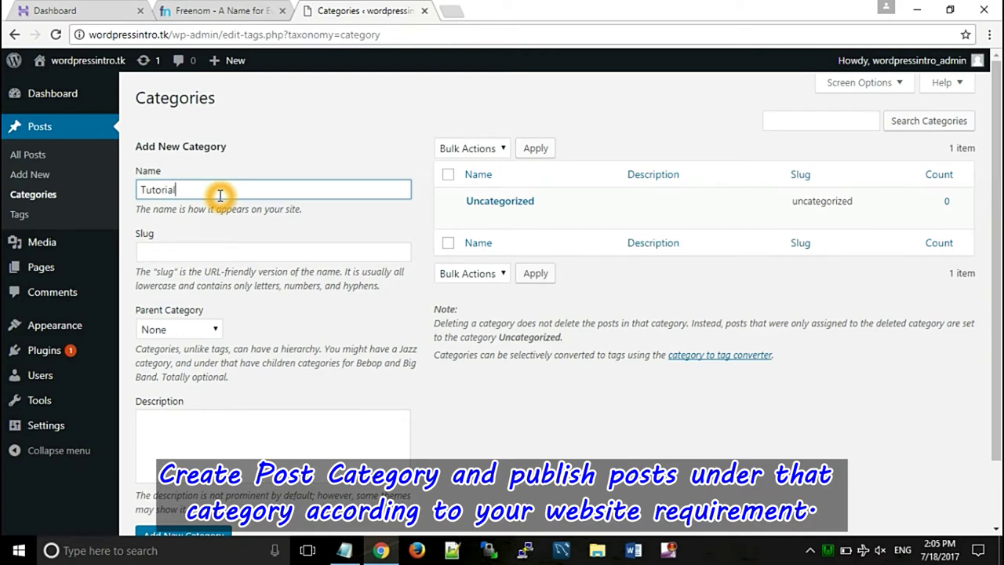
scroll(988, 201, down, 2)
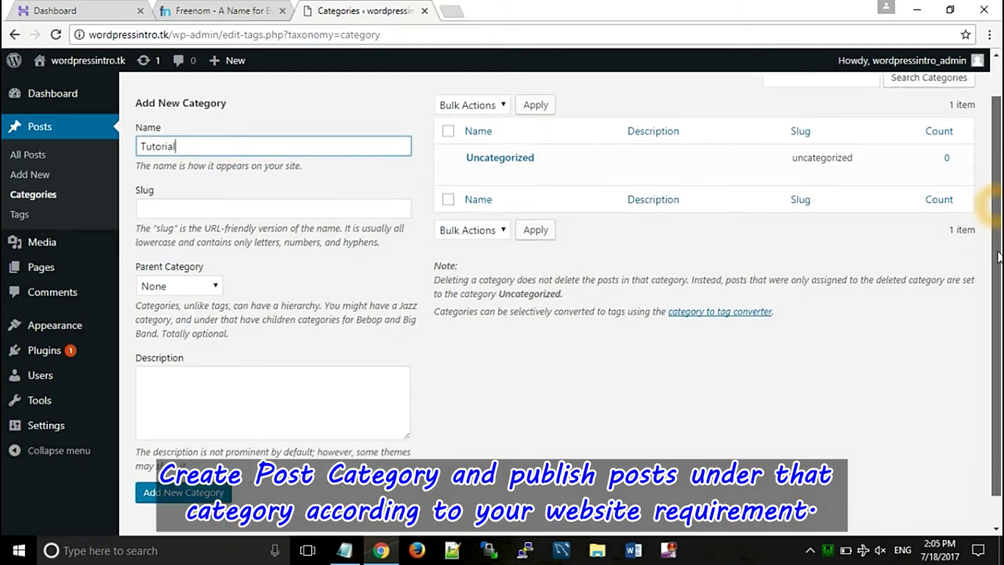
click(183, 458)
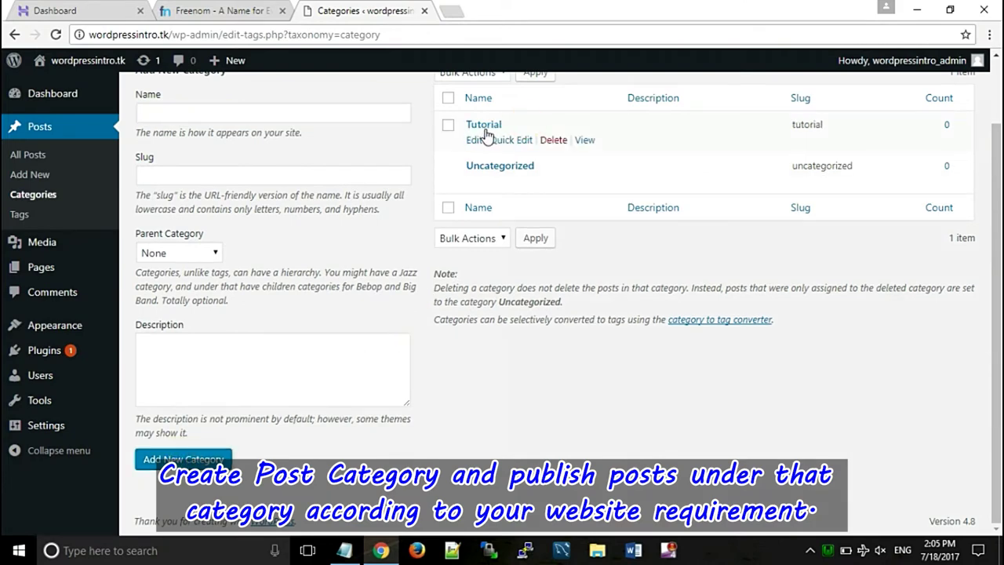
click(27, 177)
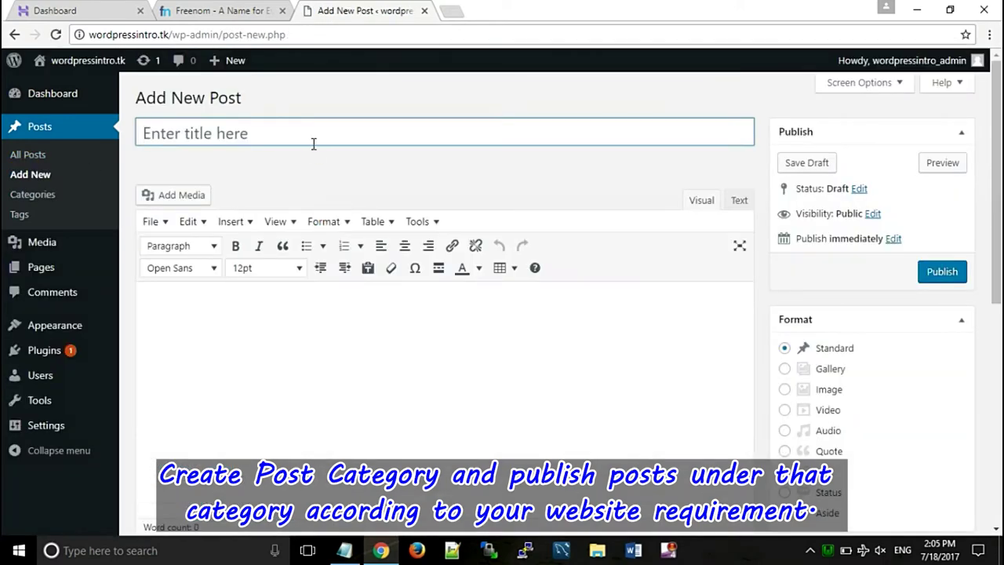
- Paste the title 'How to create menu, submenu, Page and Blog Post in Wordpress.' into the new post
click(312, 135)
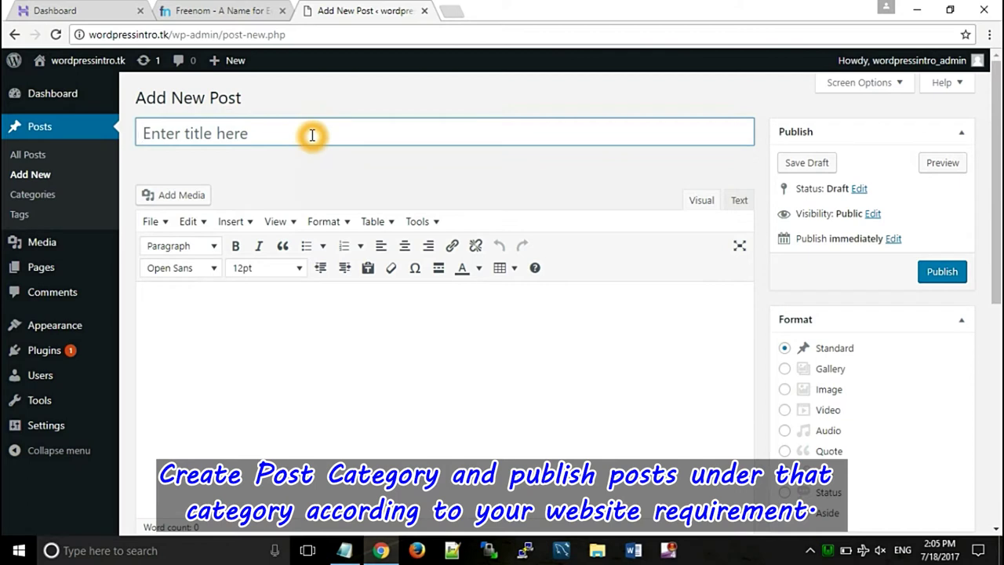
click(312, 135)
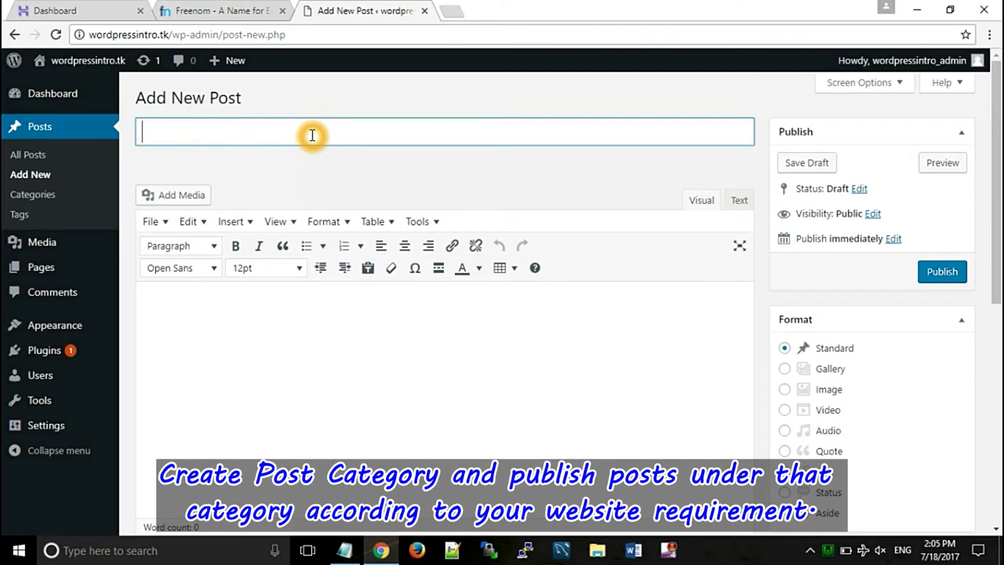
click(201, 129)
text(How to create menu, submenu, Page and Blog Post in Wordpress.)
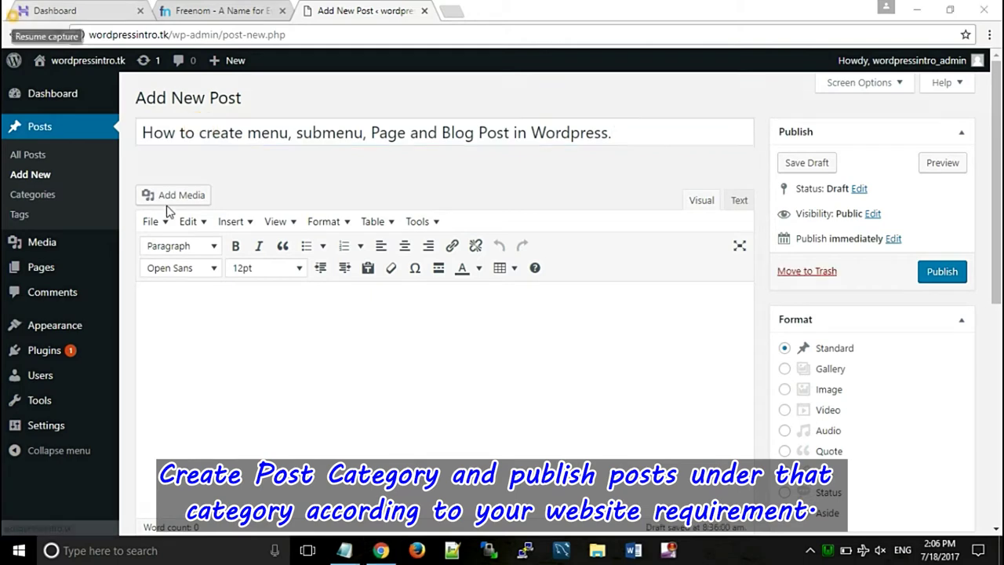
- Paste the how-to text into the post body and select the duplicated 'How to add Pages' heading
click(204, 306)
click(205, 306)
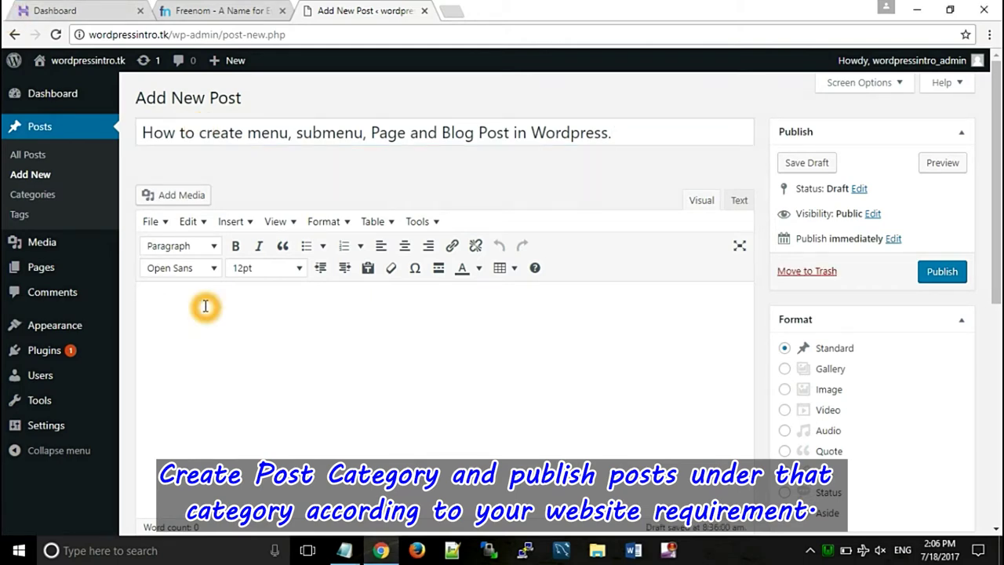
key(ctrl+v)
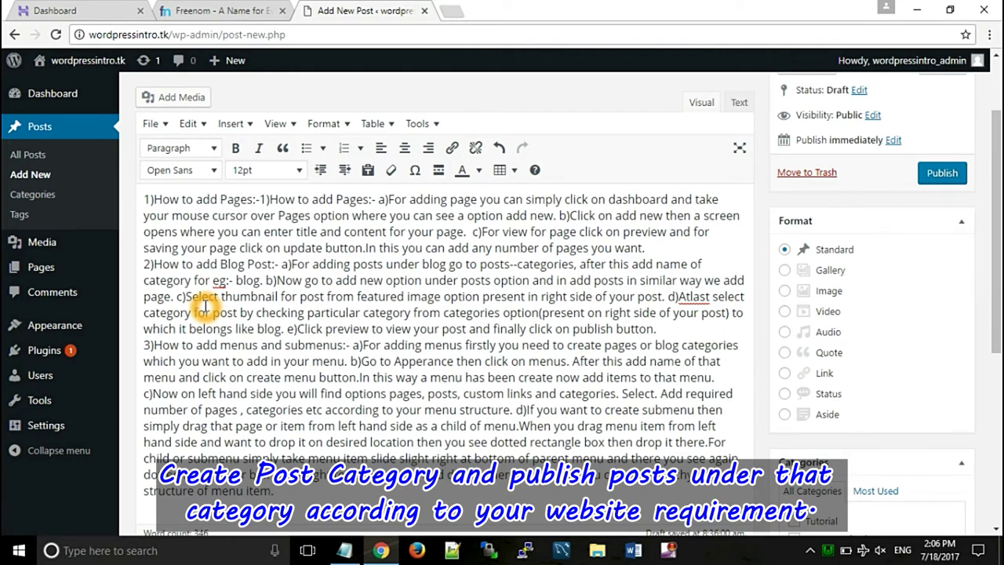
click(261, 199)
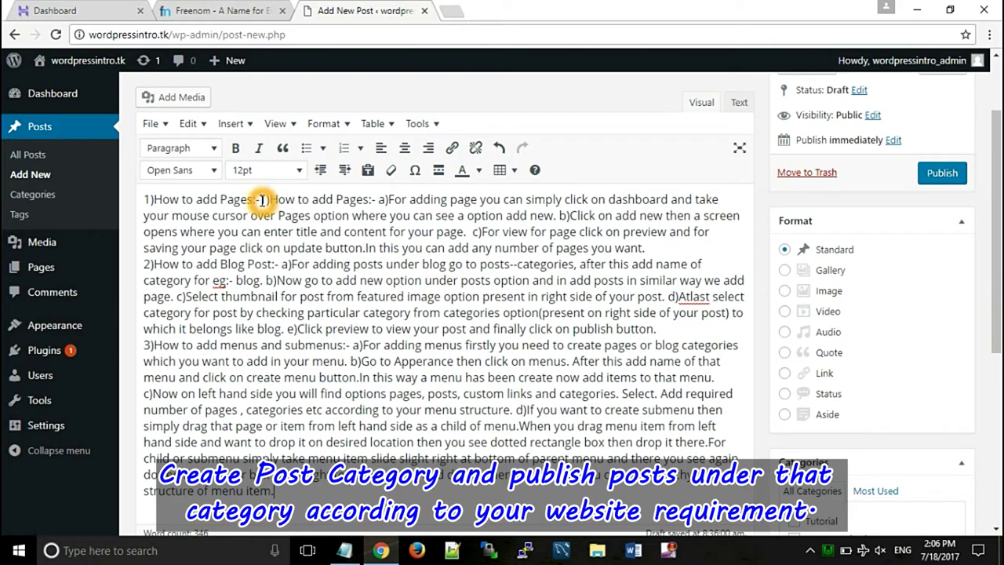
click(546, 210)
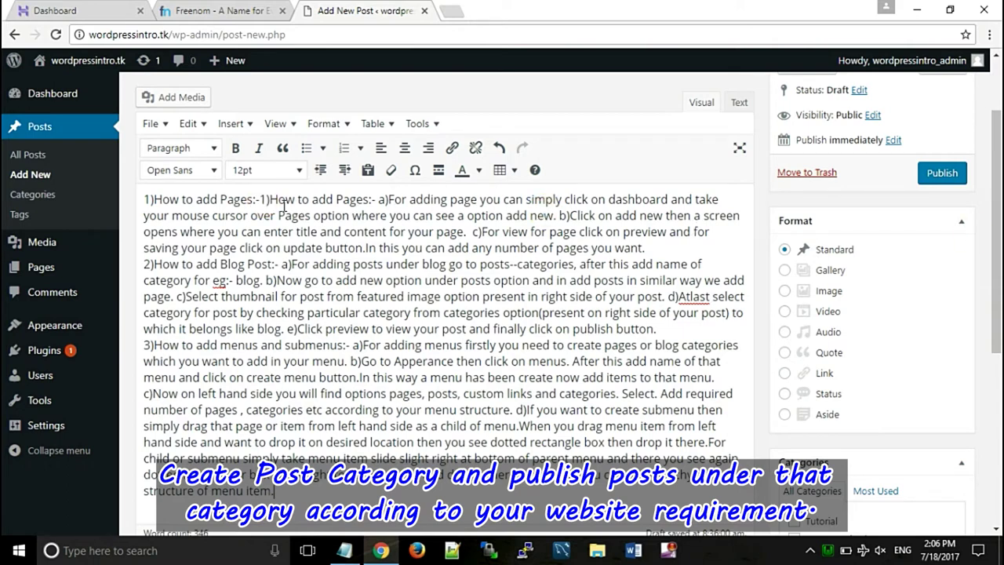
drag(265, 199, 144, 199)
- Delete the duplicated heading and bold '1)How to add Pages:-' on its own line
key(BackSpace)
scroll(132, 199, up, 1)
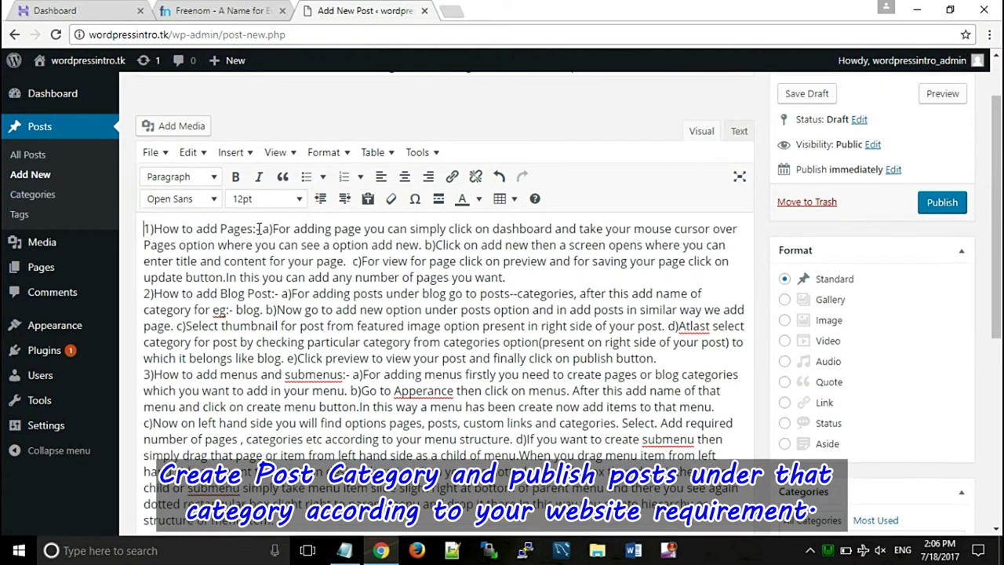
drag(260, 228, 128, 229)
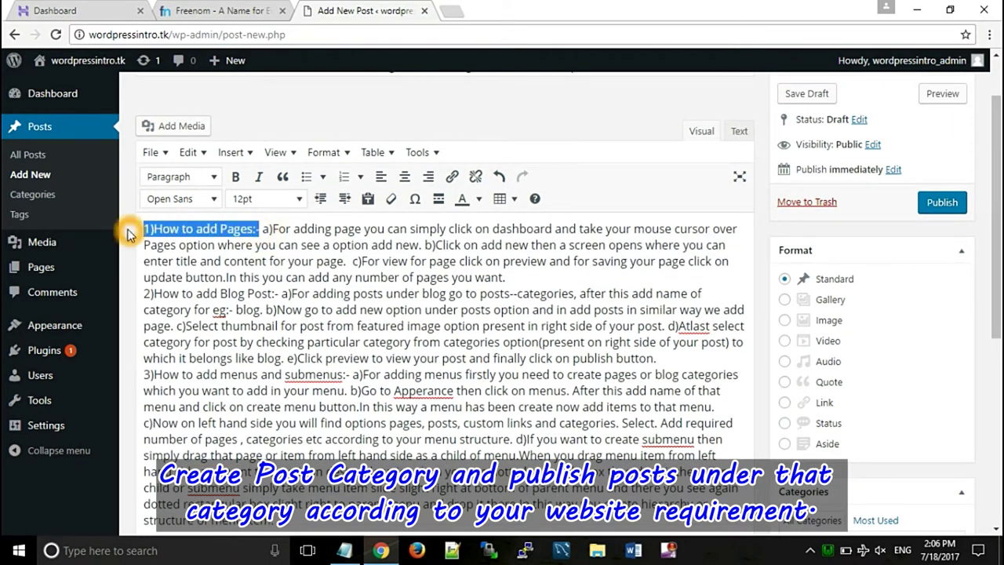
click(236, 176)
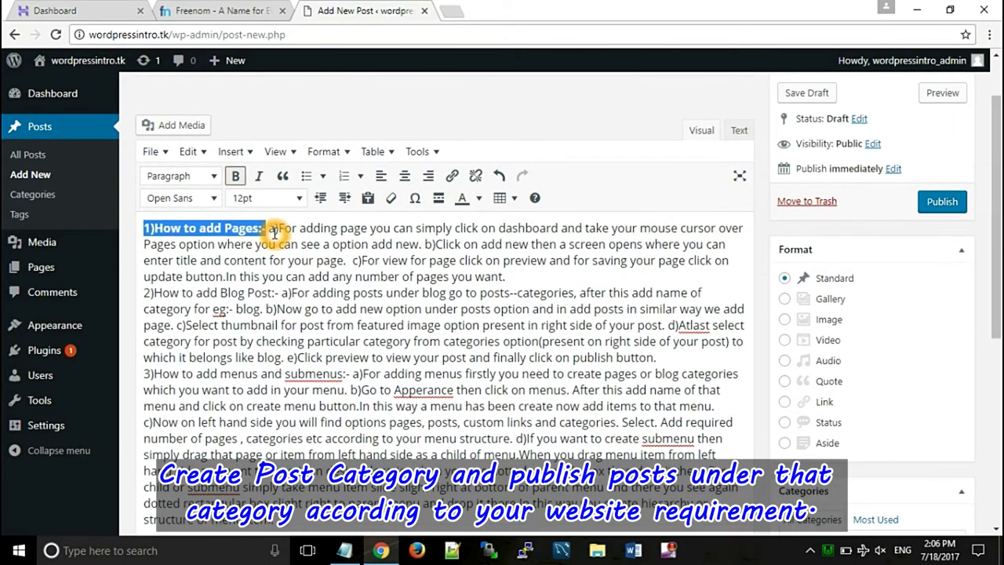
click(272, 229)
key(Return)
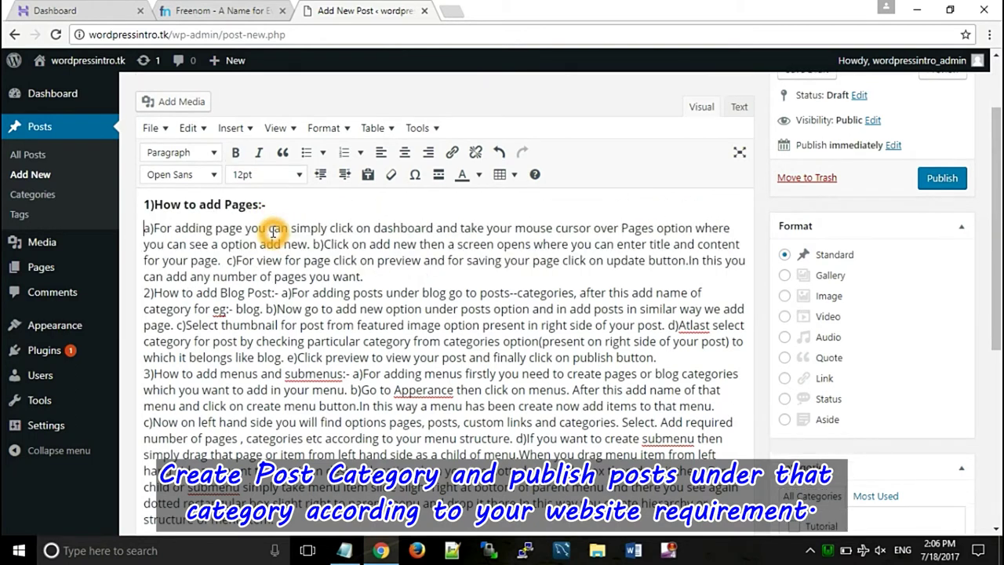
- Bold the 'Blog Post' and 'menus and submenus' headings on their own lines, then tick Tutorial
click(281, 294)
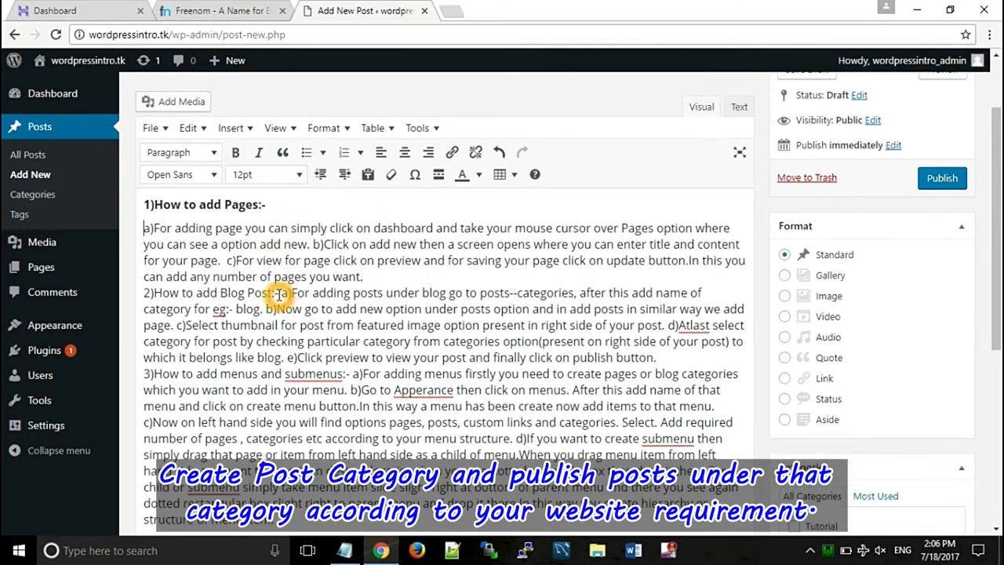
key(Return)
drag(282, 269, 139, 271)
key(ctrl+b)
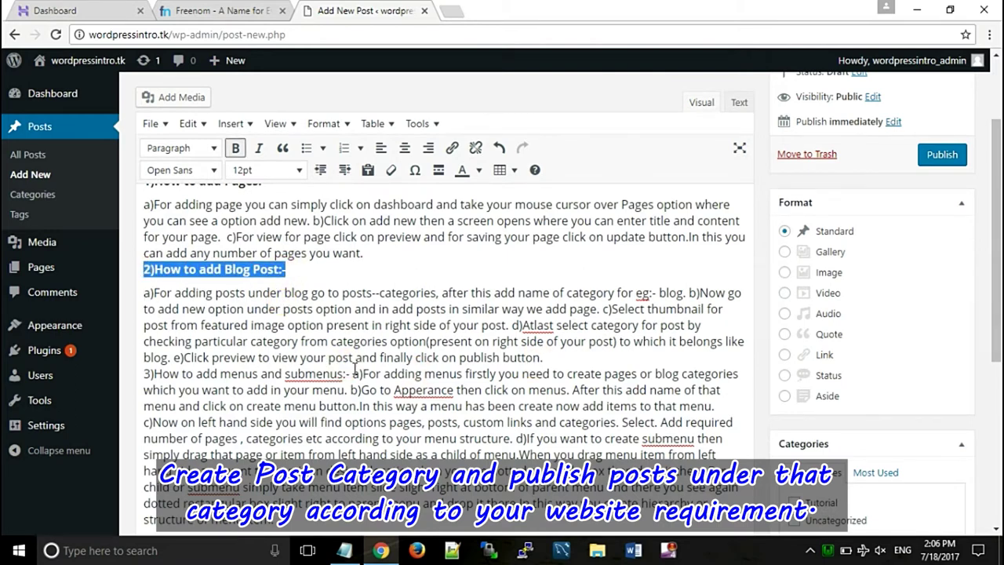
click(353, 374)
key(Return)
drag(350, 368, 143, 366)
key(ctrl+b)
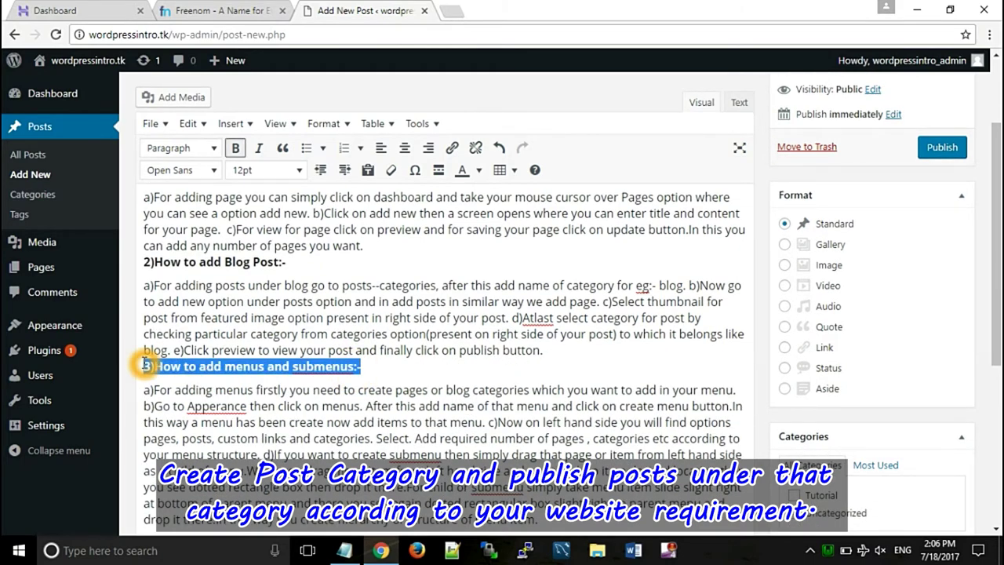
drag(996, 235, 997, 384)
click(794, 338)
- Set menu.png from the Media Library as the featured image and publish the post
click(843, 447)
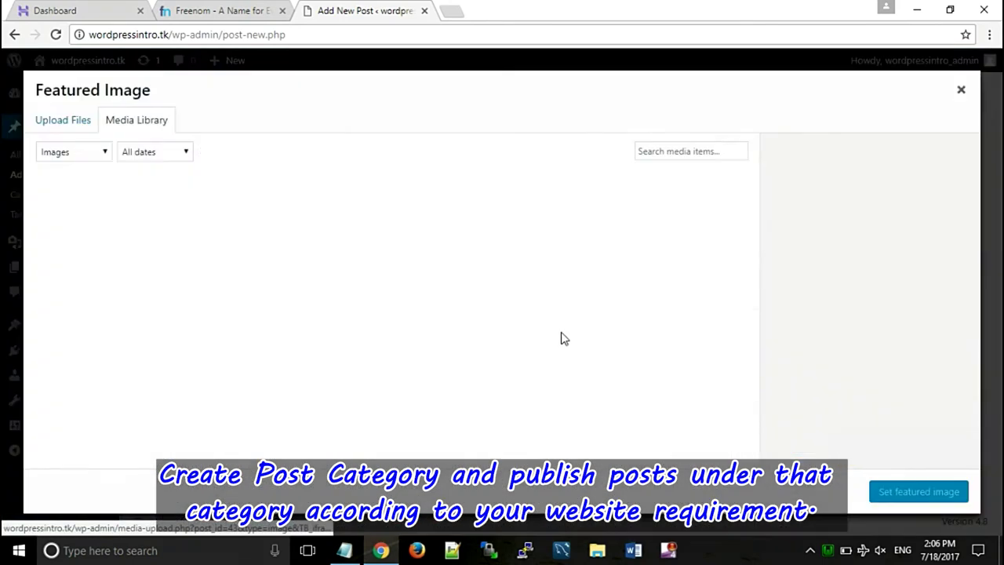
click(74, 124)
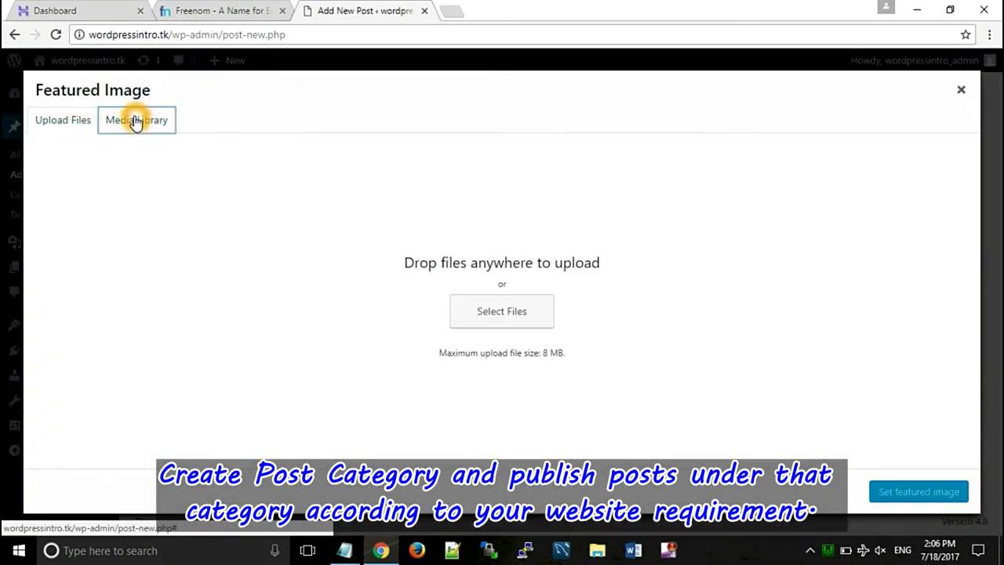
click(137, 119)
click(265, 227)
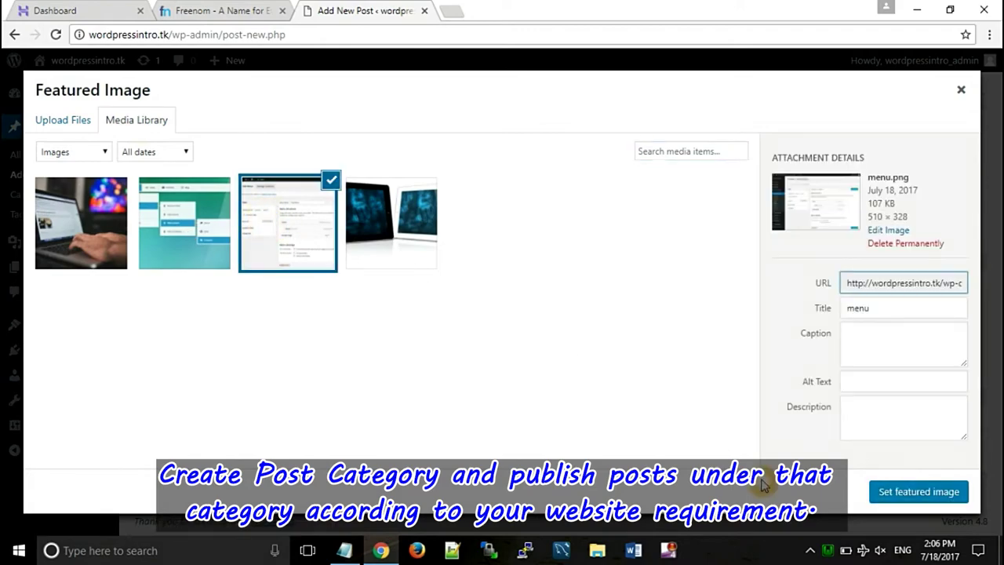
click(873, 491)
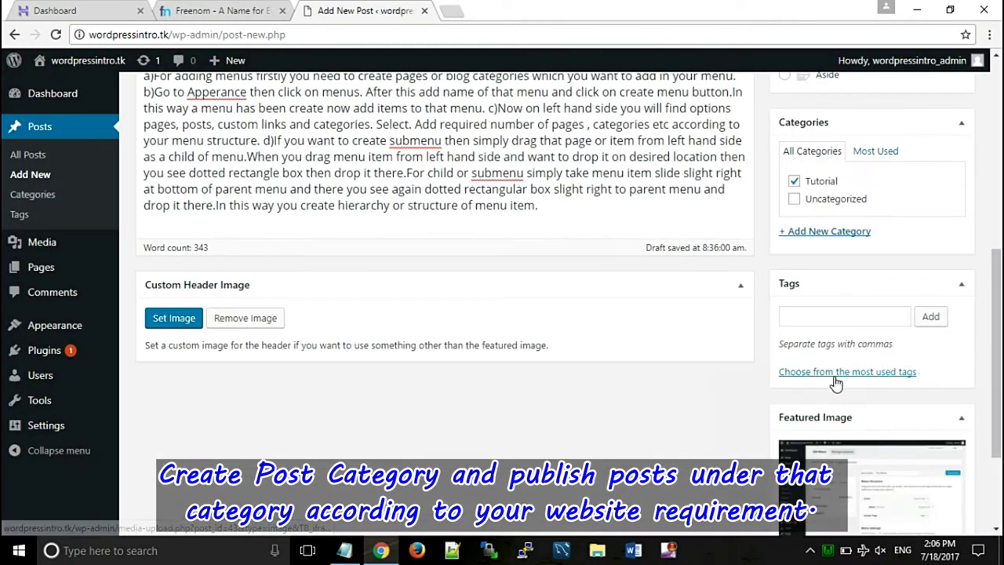
drag(992, 345, 996, 176)
click(942, 226)
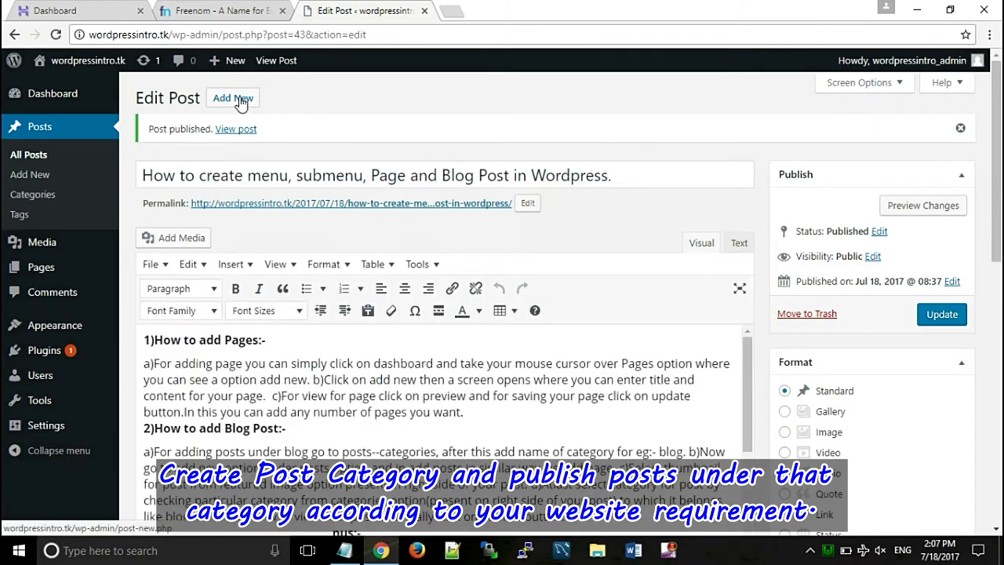
- Start a new post and paste in its title about adding widgets with max mega menu
click(233, 98)
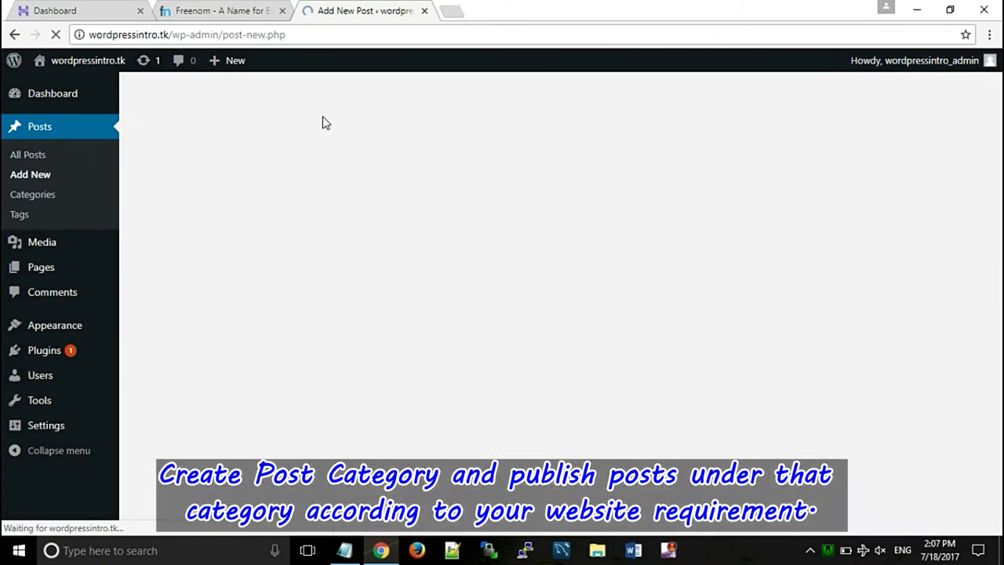
click(323, 120)
click(226, 138)
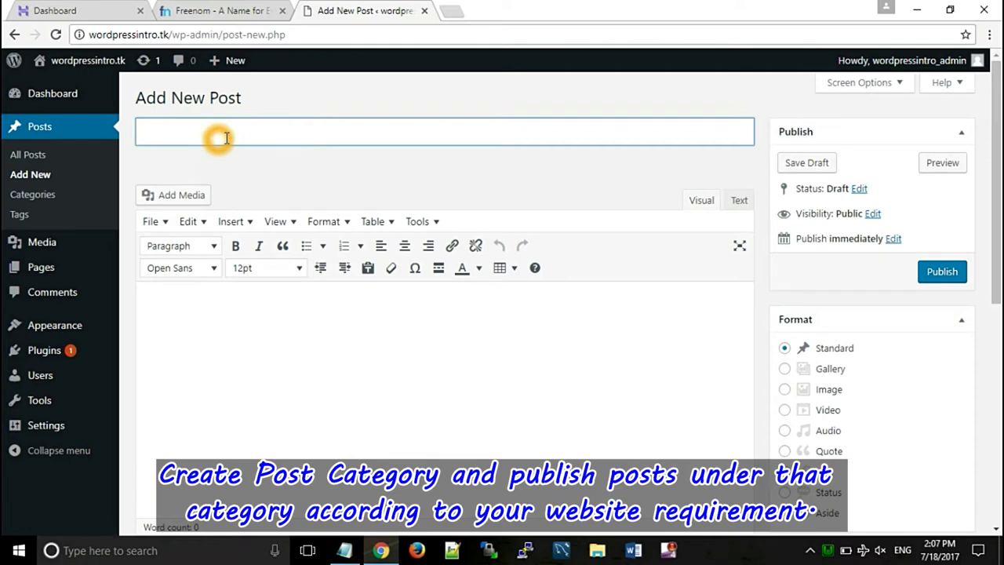
key(alt+Tab)
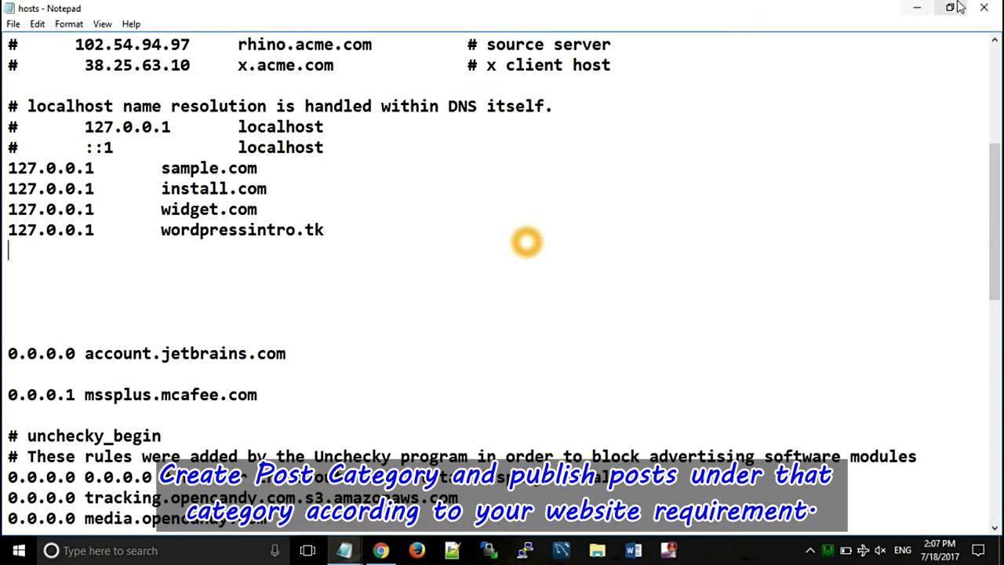
click(928, 8)
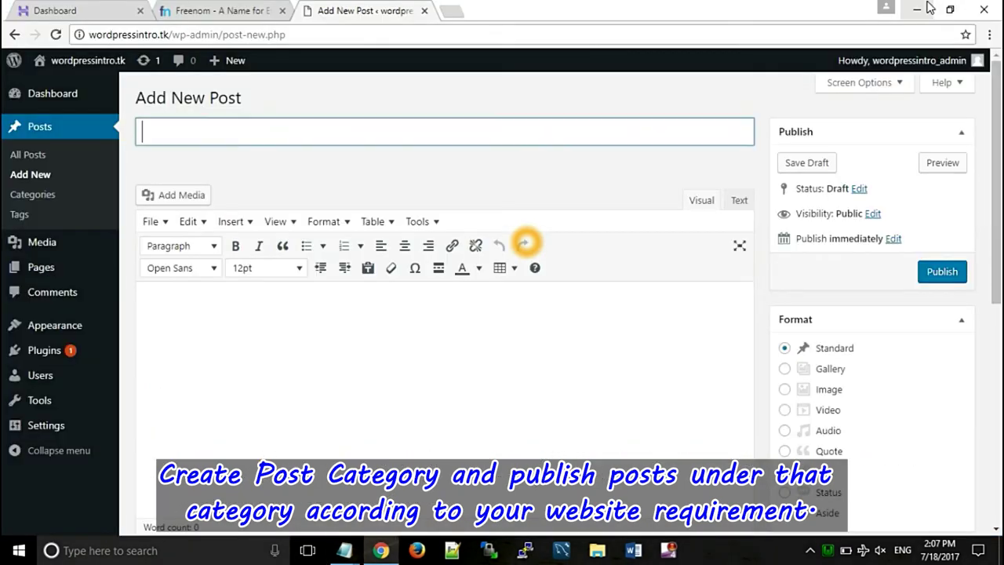
click(228, 133)
text(How do we add widgets in menu and create advanced custom menus using max mega menu in wordpress)
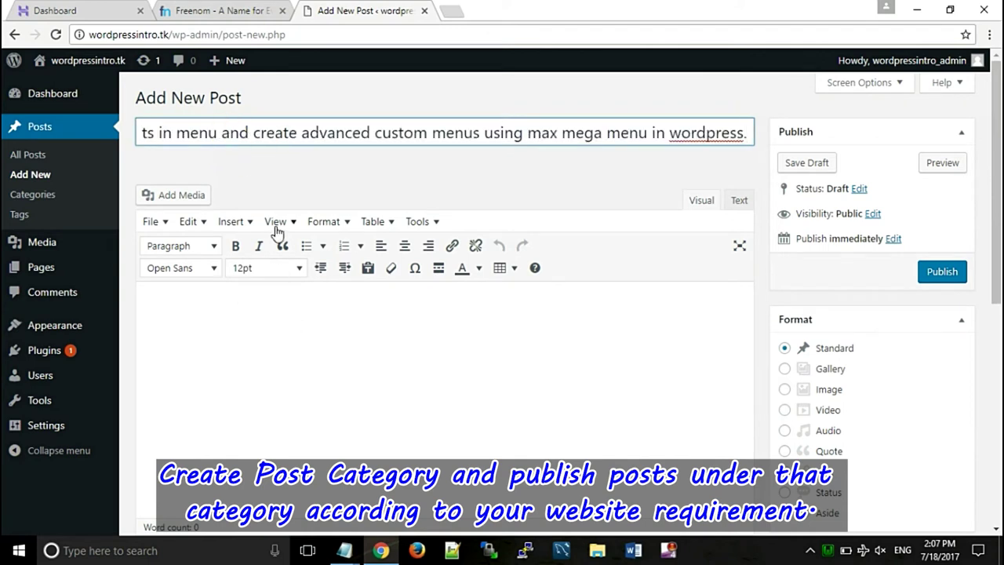
- Paste the max mega menu article text into the post body
click(331, 368)
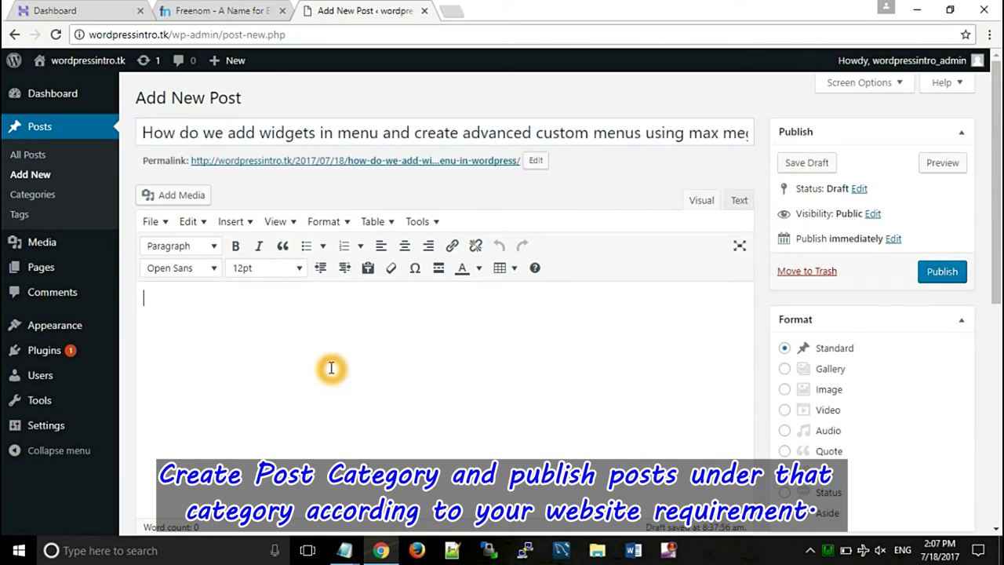
click(242, 331)
key(ctrl+v)
click(164, 289)
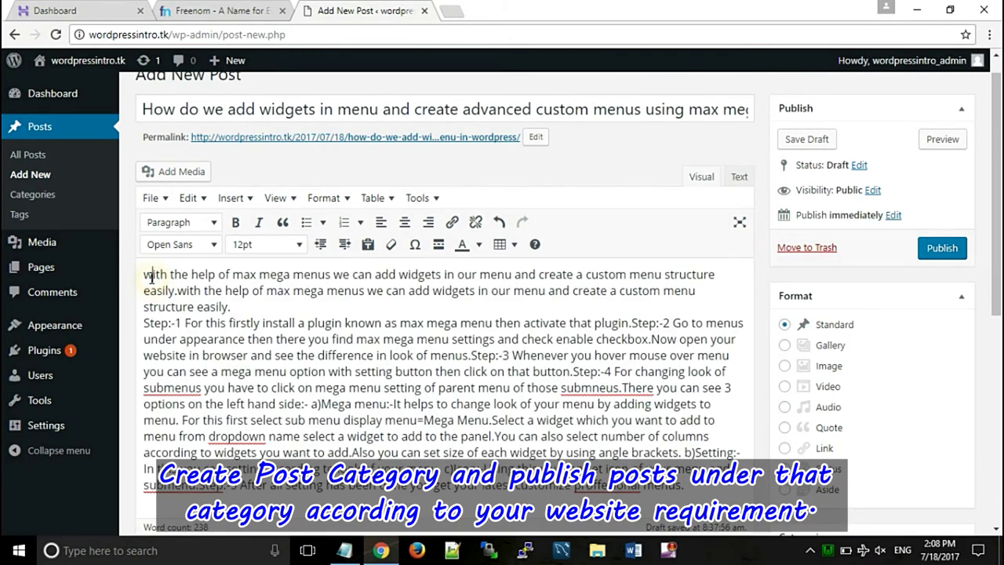
- Capitalise the body's first letter to 'W' and file the post under Tutorial
click(151, 276)
key(BackSpace)
text(W)
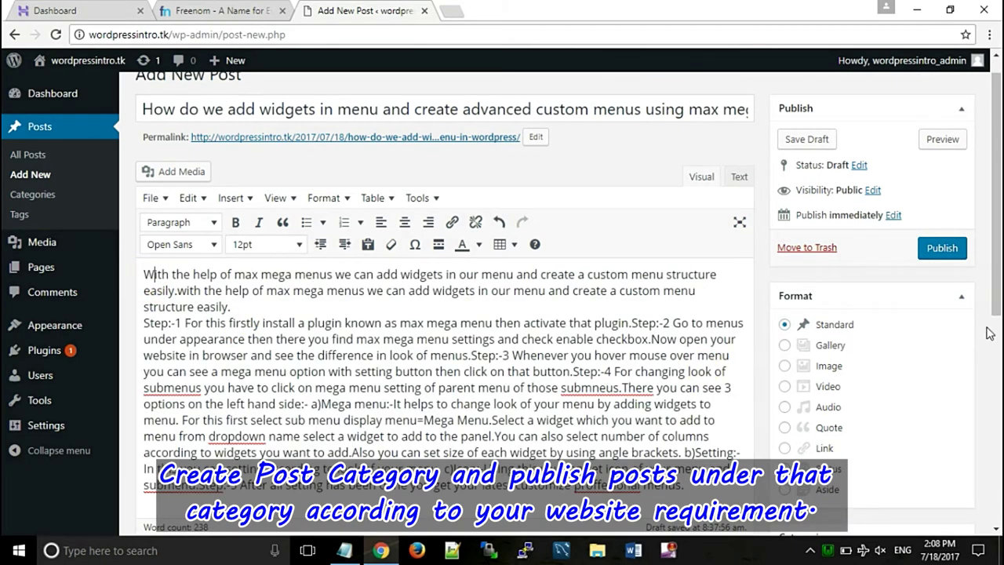
drag(997, 284, 997, 397)
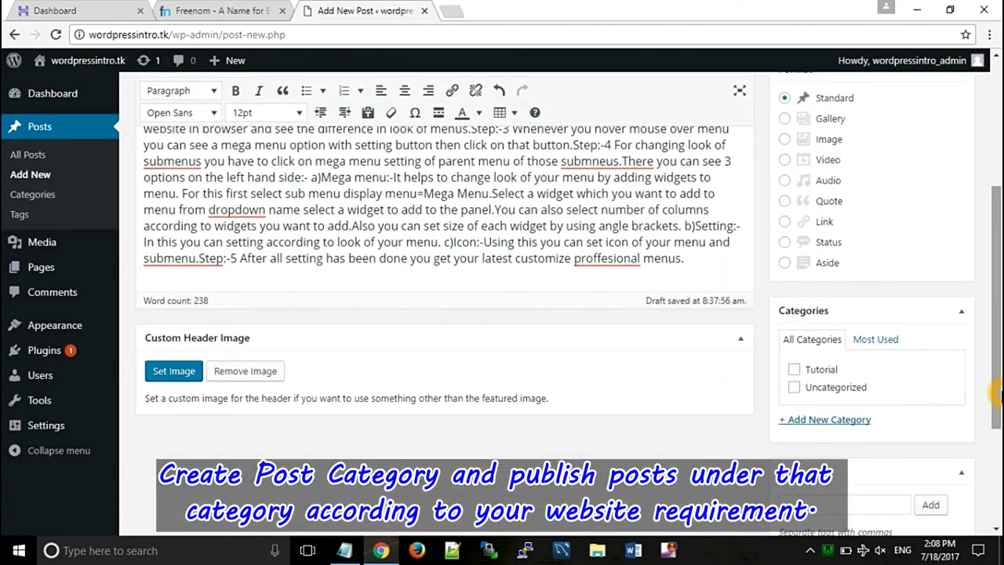
click(796, 371)
- Set max-mega-menu.jpg as the featured image and publish the post
scroll(996, 306, down, 2)
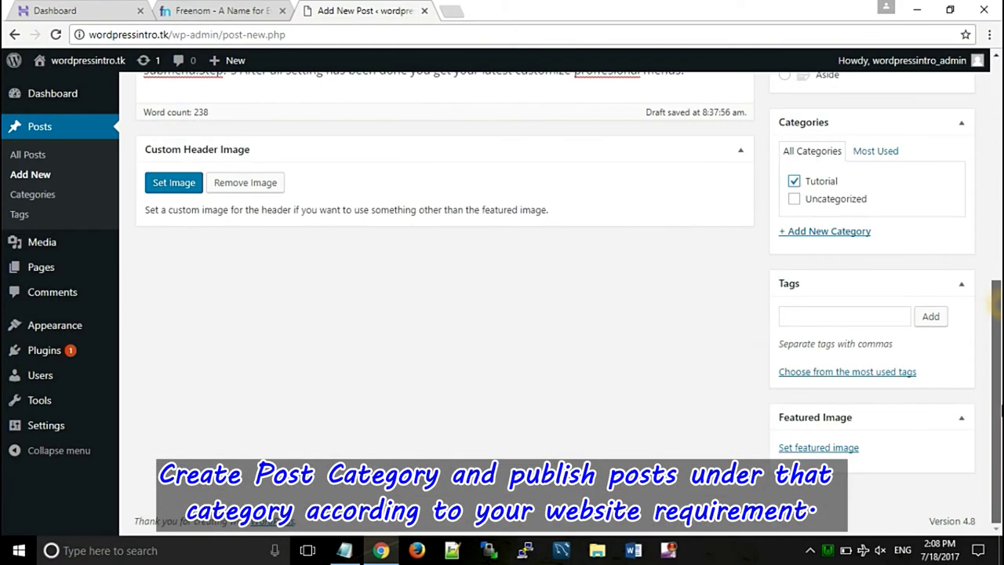
click(817, 447)
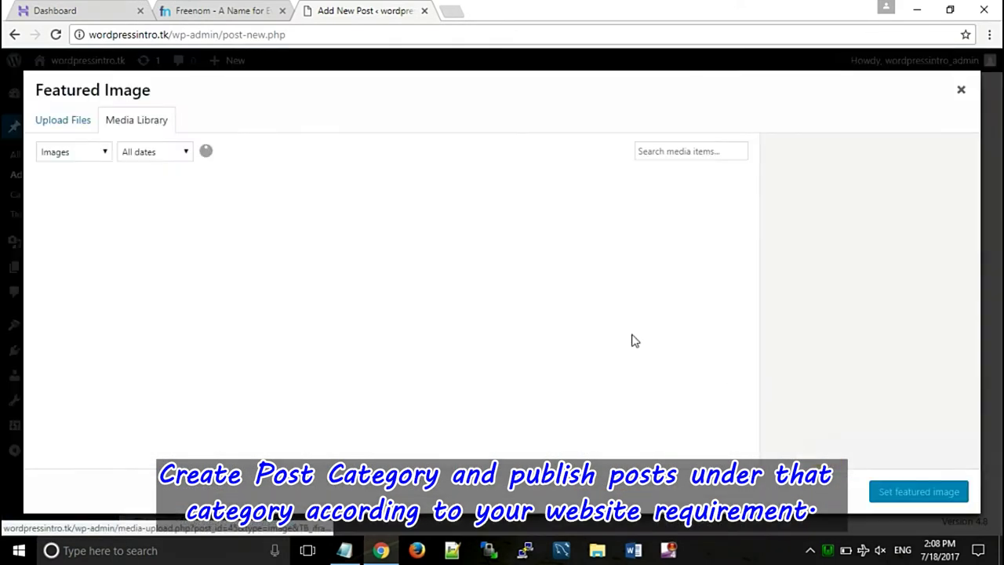
click(186, 244)
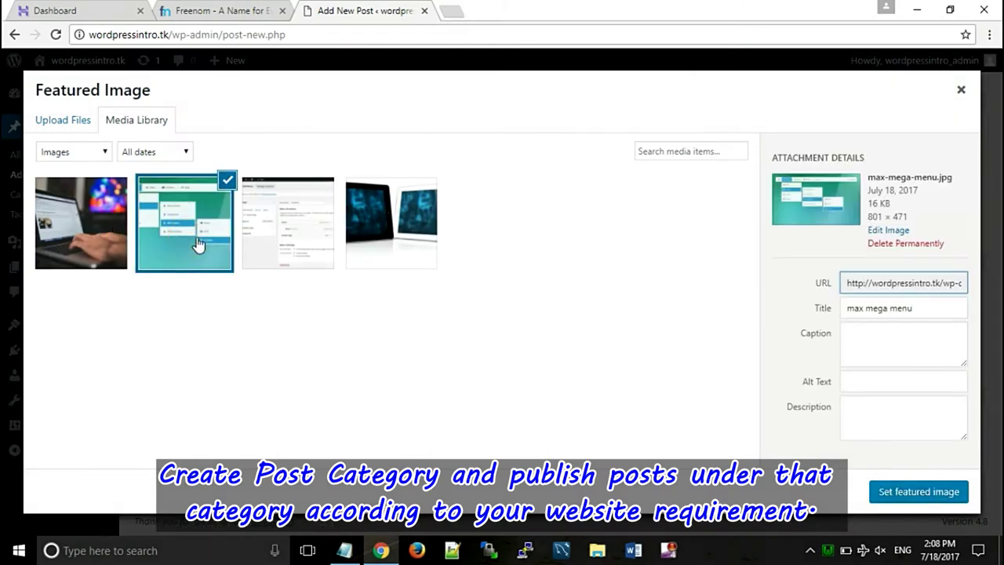
click(922, 492)
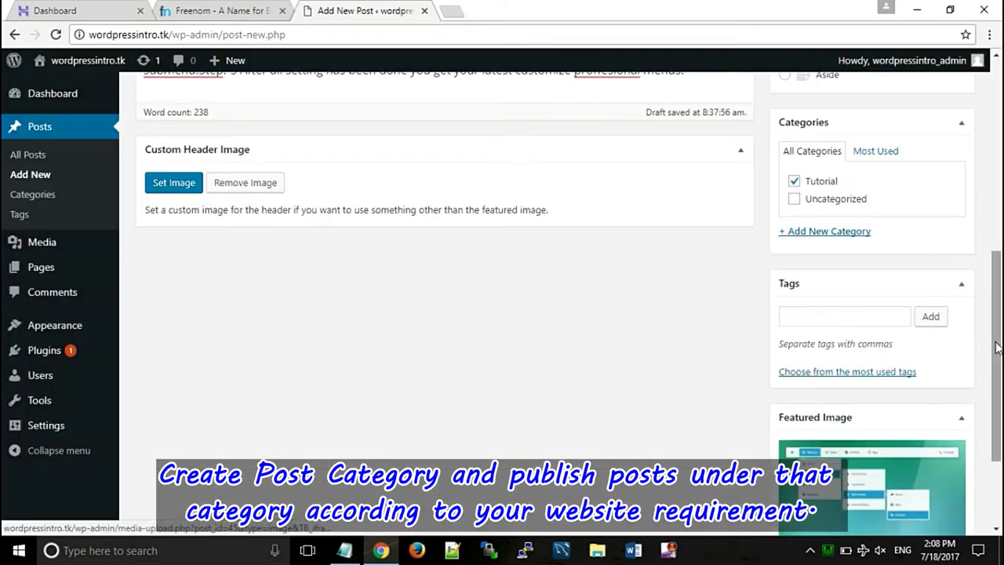
drag(998, 339, 999, 170)
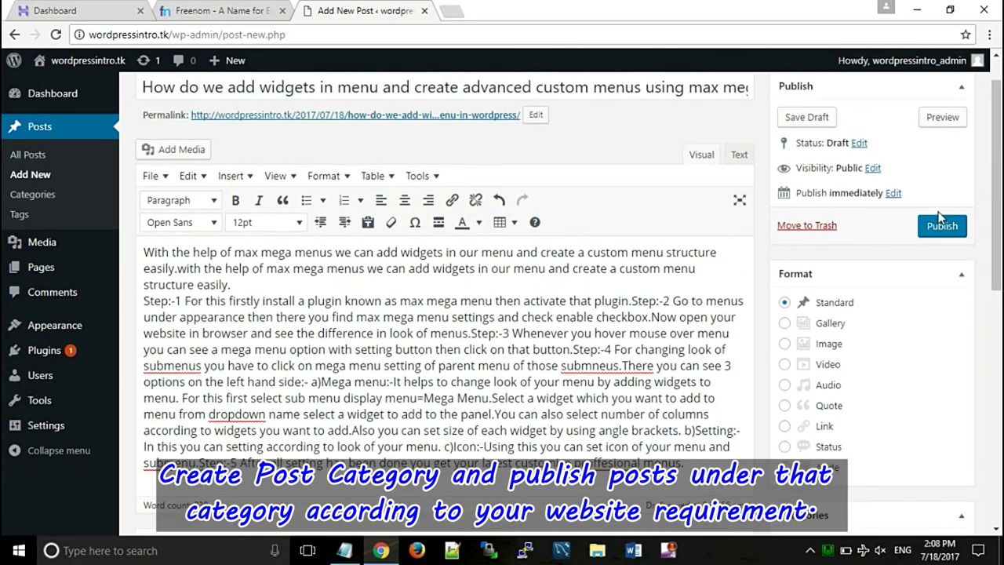
click(941, 227)
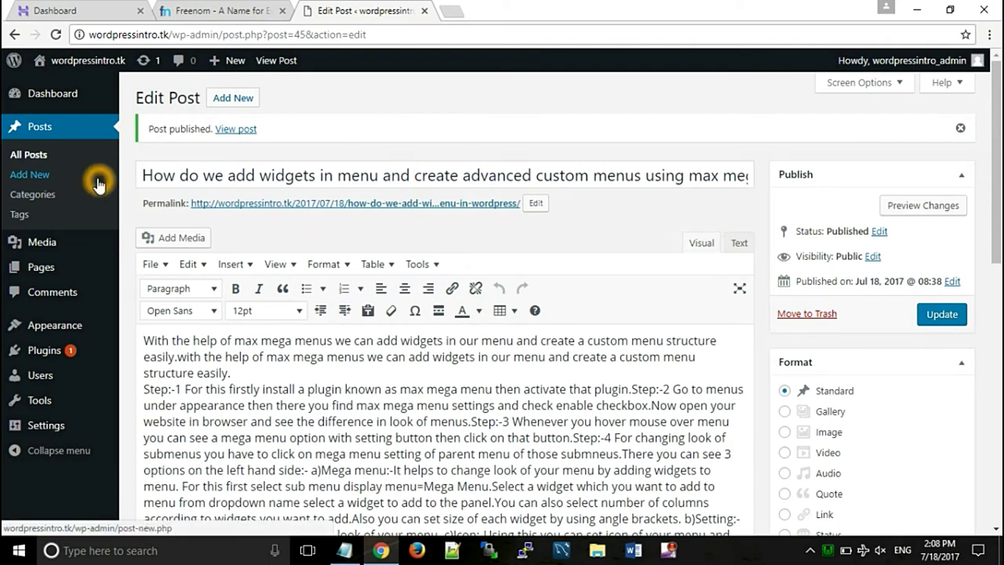
- Open Appearance > Menus, preview the live site in a new tab, then return to Menus
click(67, 323)
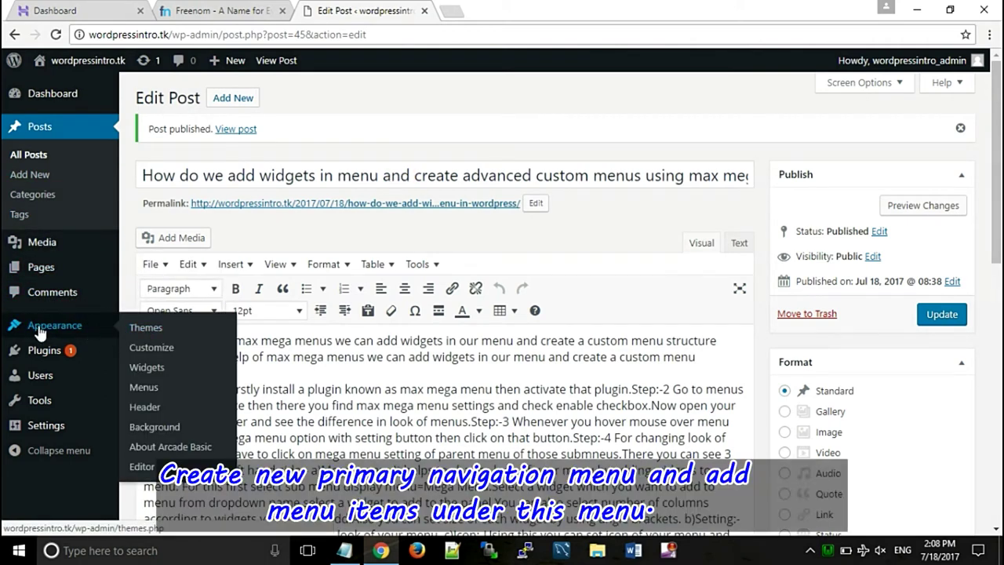
click(151, 390)
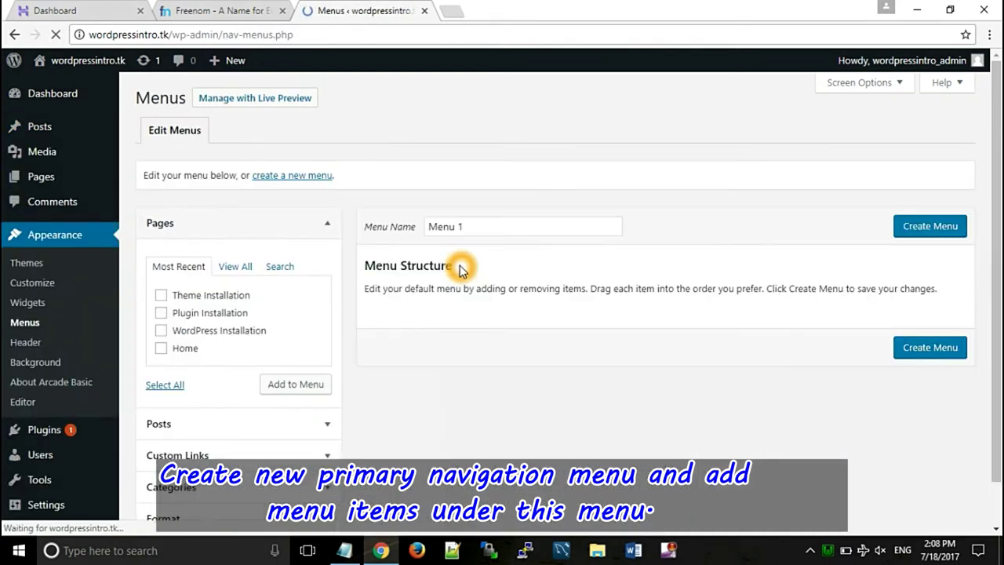
right_click(100, 61)
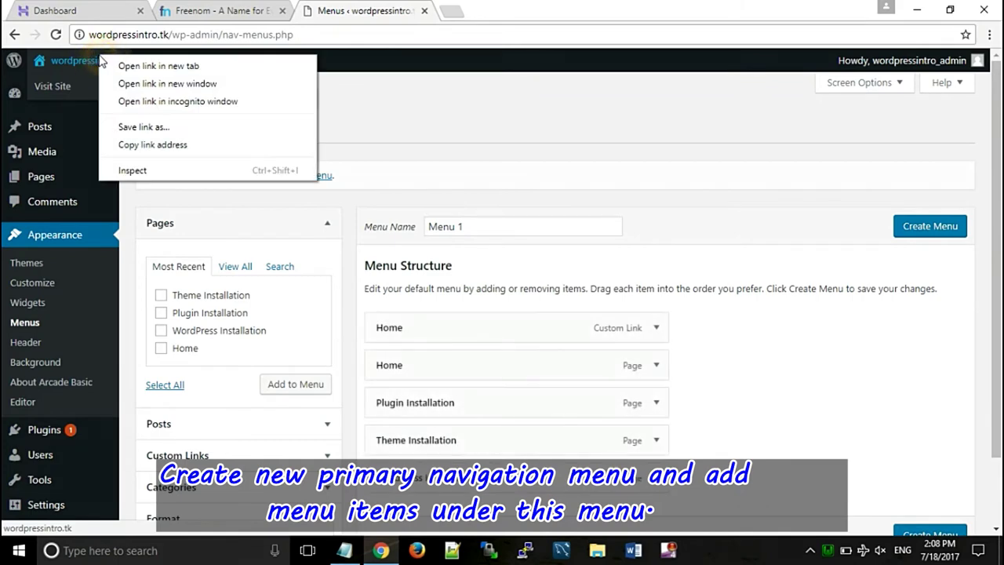
click(149, 66)
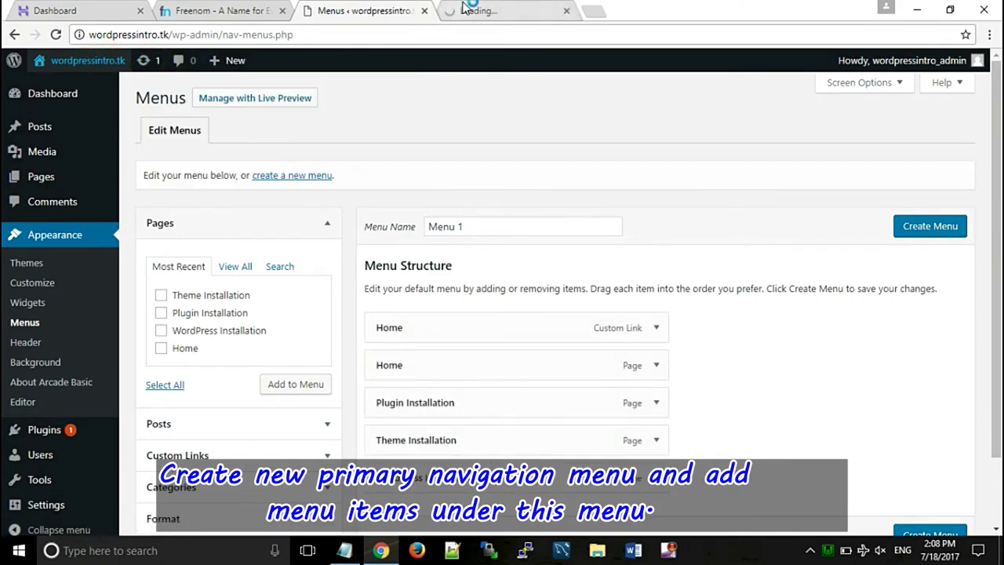
click(466, 8)
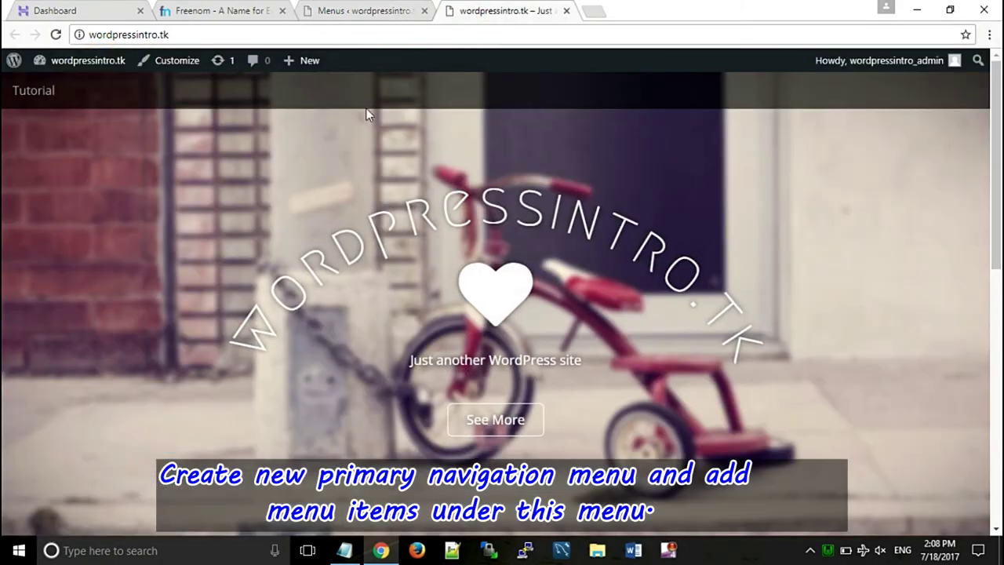
scroll(986, 217, down, 4)
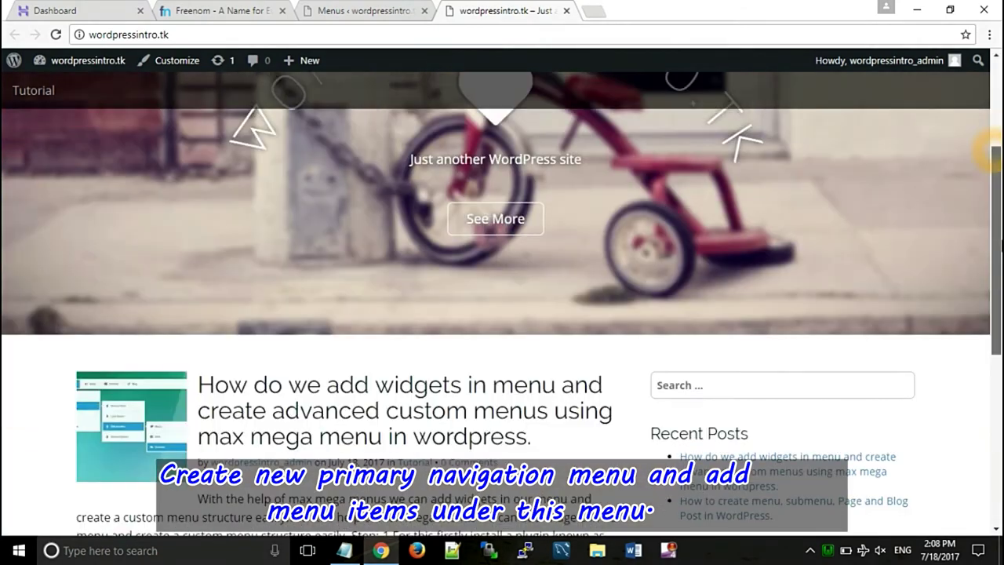
drag(999, 308, 996, 145)
click(343, 8)
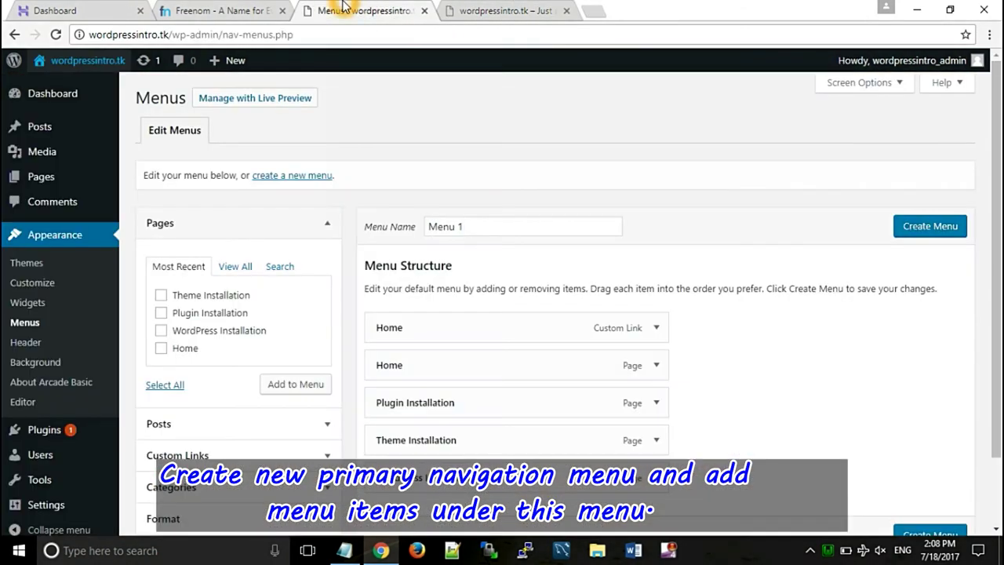
- Create a new menu named 'main menu', add the checked pages, and save it
click(284, 176)
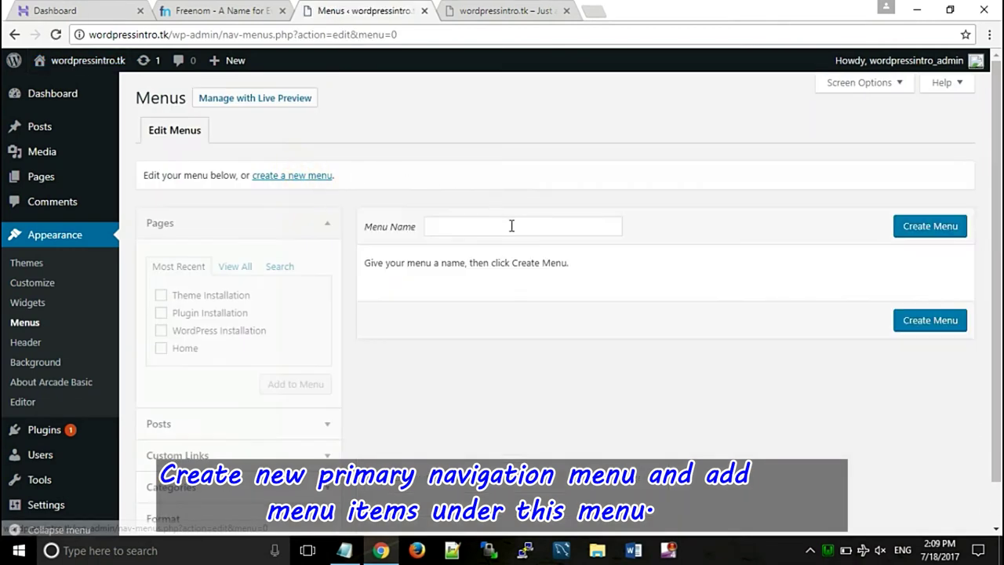
click(516, 232)
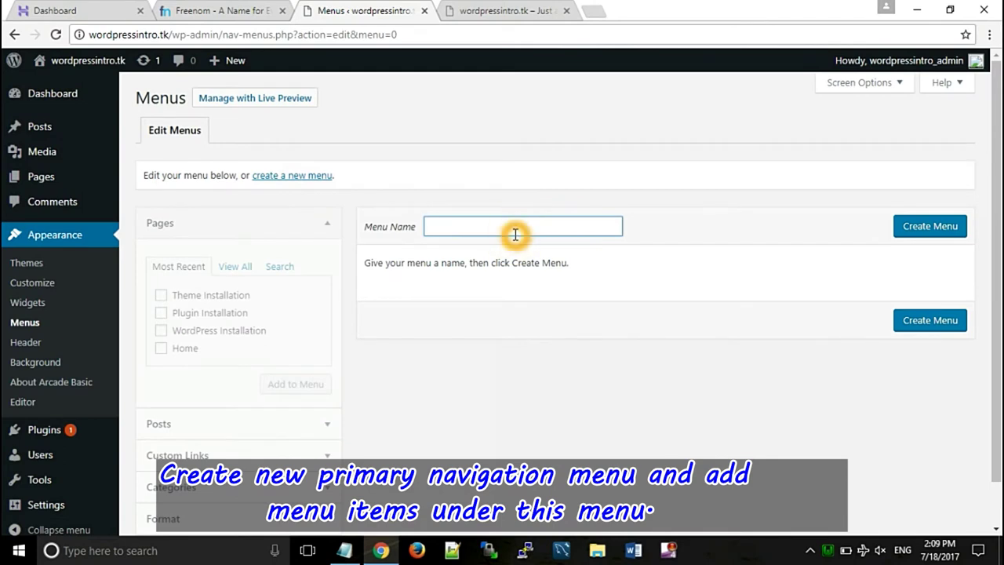
text(main menu)
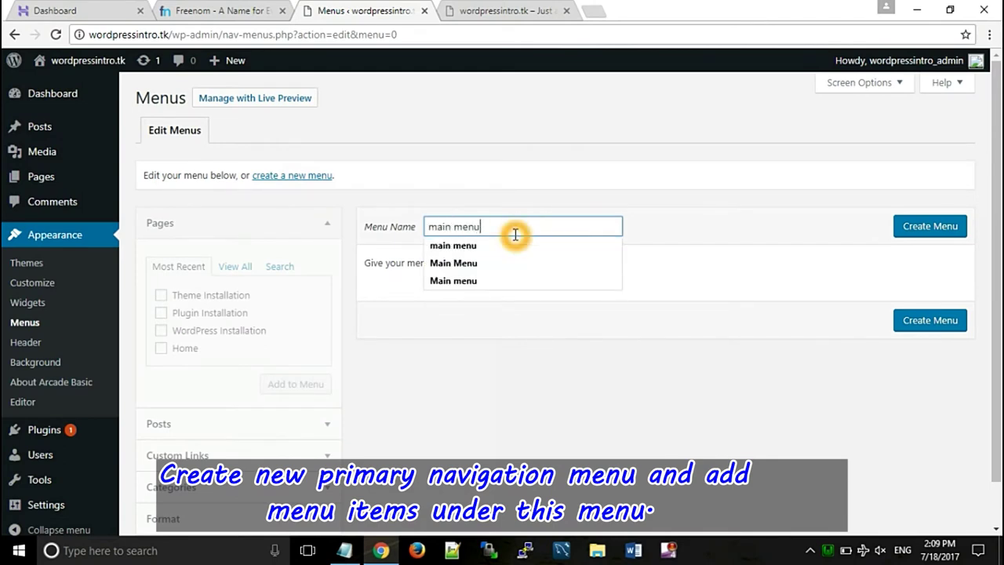
click(931, 237)
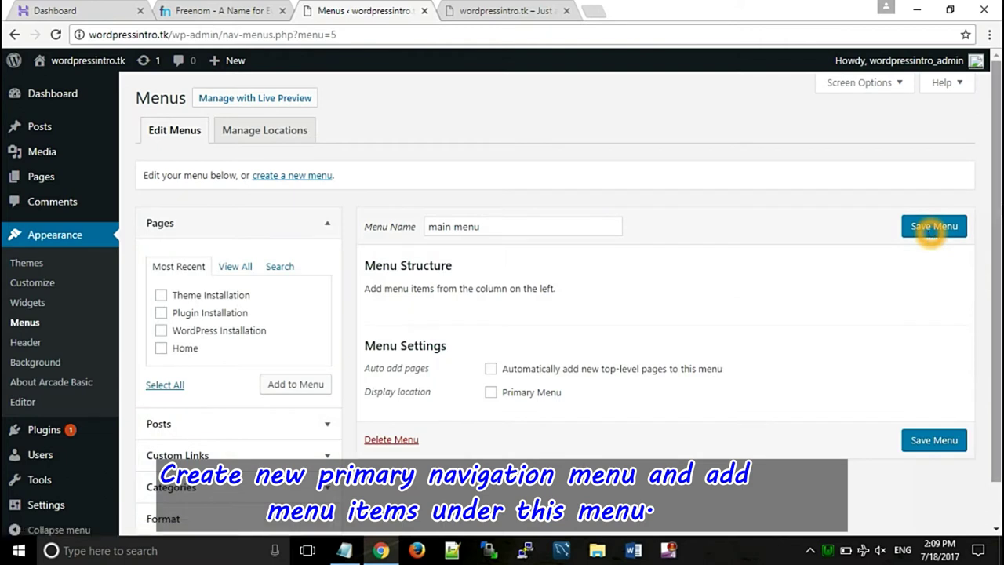
drag(996, 202, 996, 239)
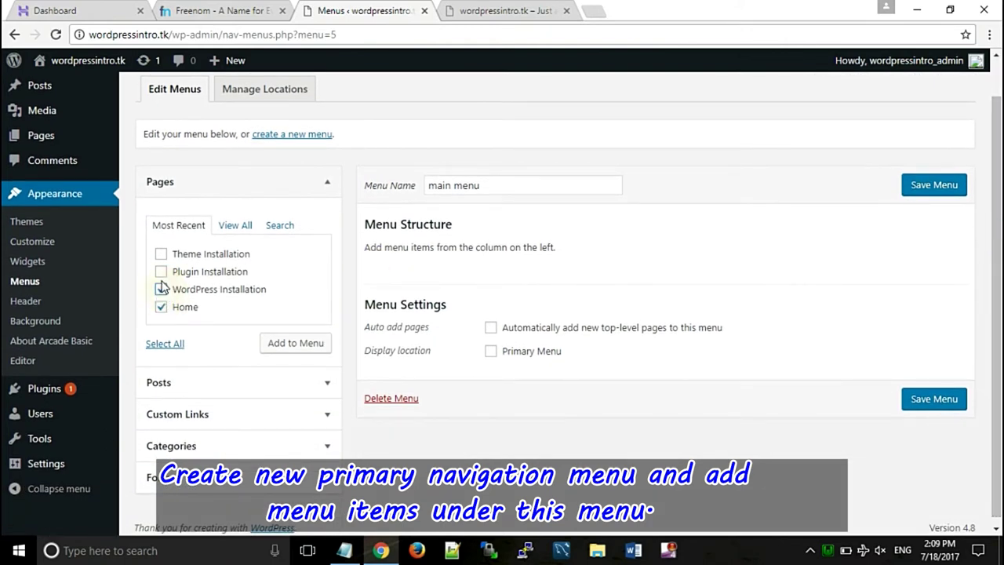
click(286, 341)
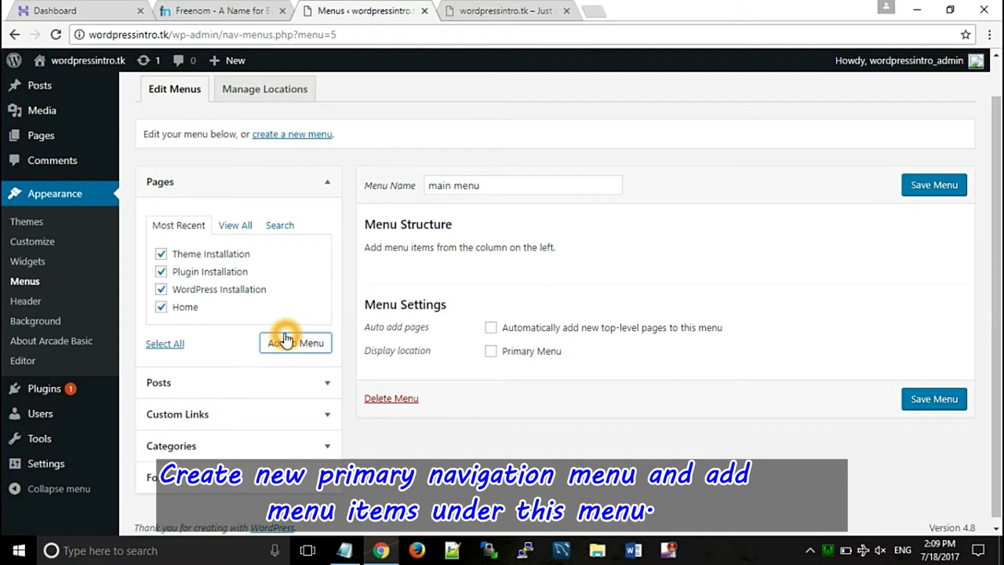
click(930, 188)
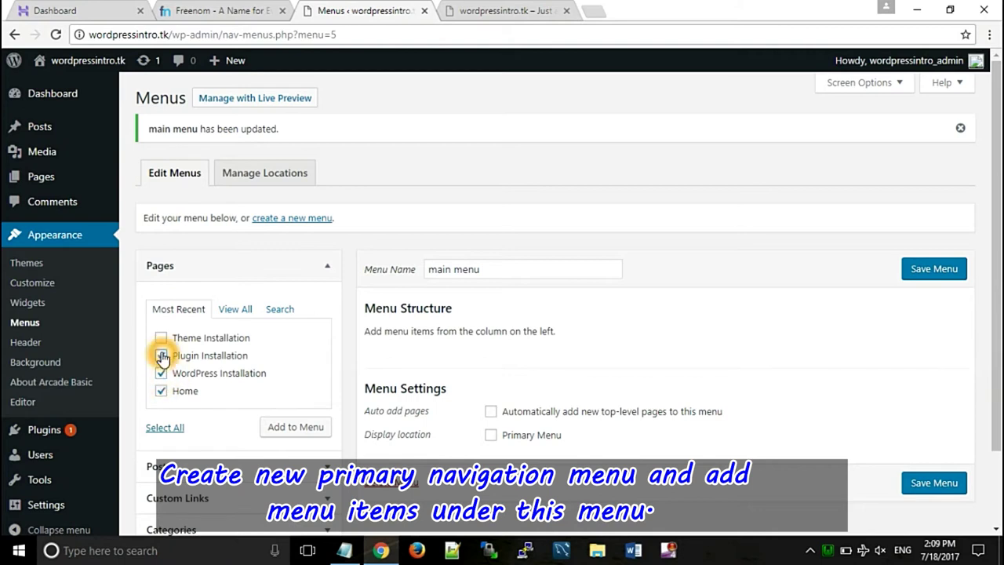
- Add the checked pages to main menu and move Home to the top
click(304, 432)
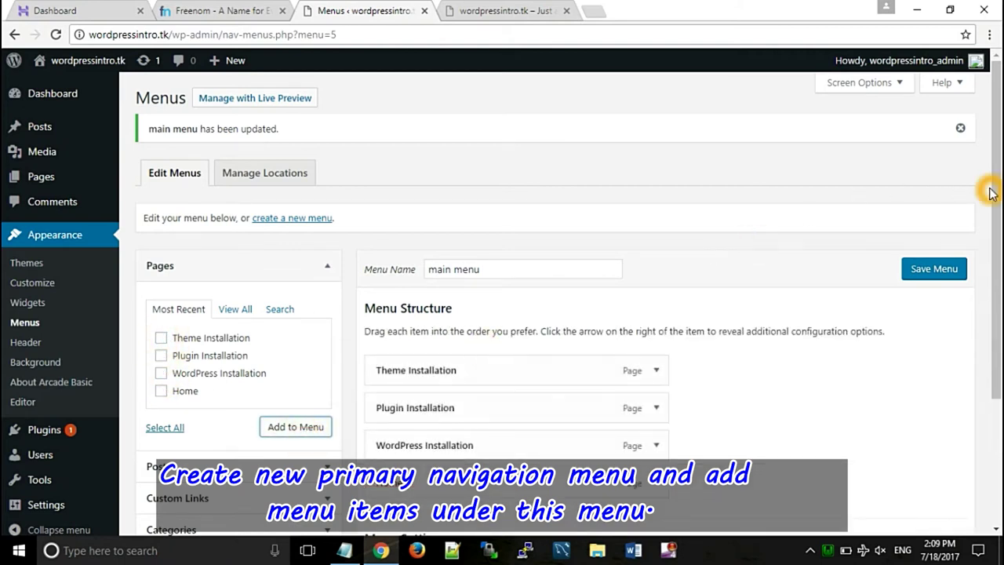
scroll(989, 194, down, 2)
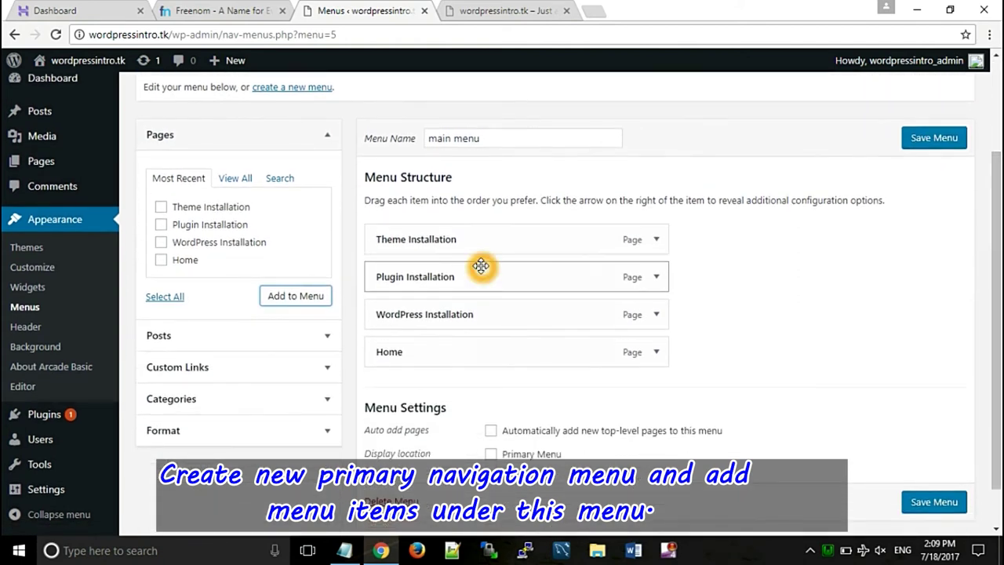
drag(444, 343, 439, 228)
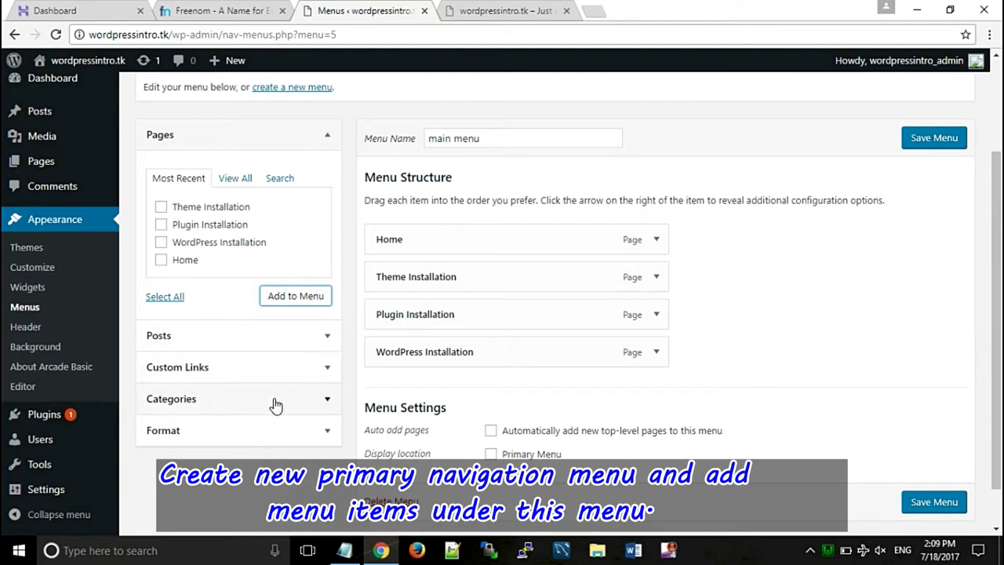
- Add a '#' custom link 'Installations' below Home and nest the three installation pages under it
click(272, 368)
click(225, 248)
click(225, 248)
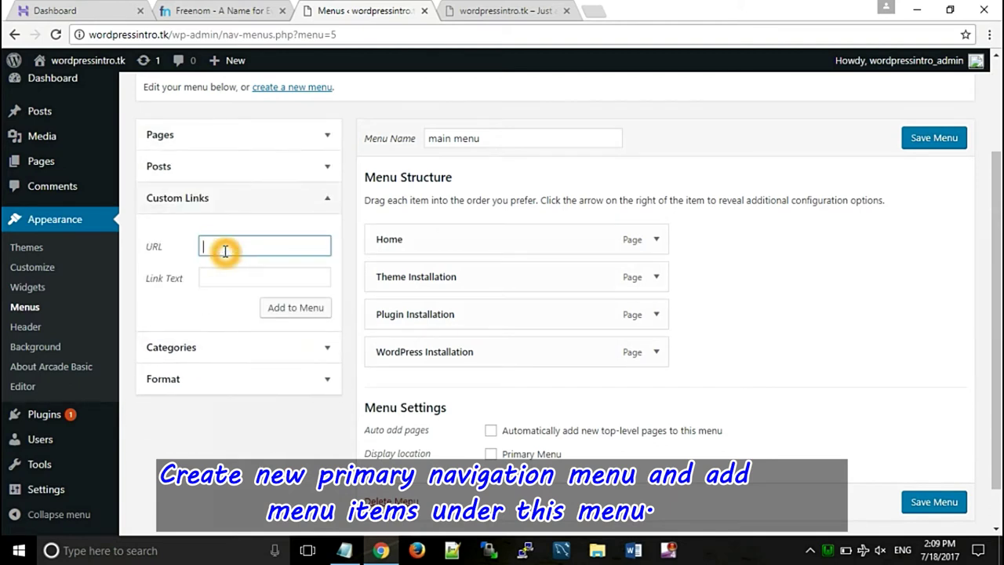
click(229, 278)
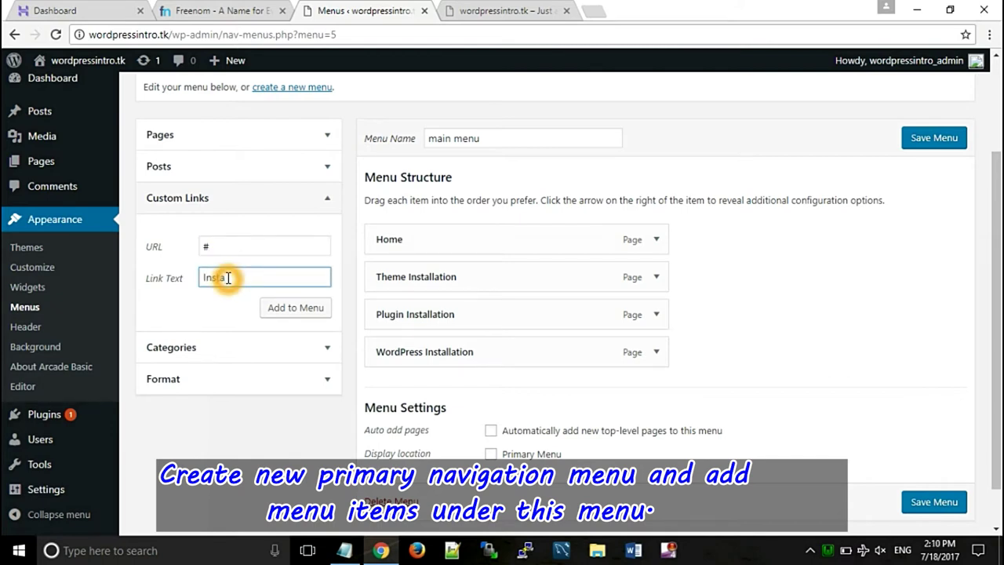
click(284, 308)
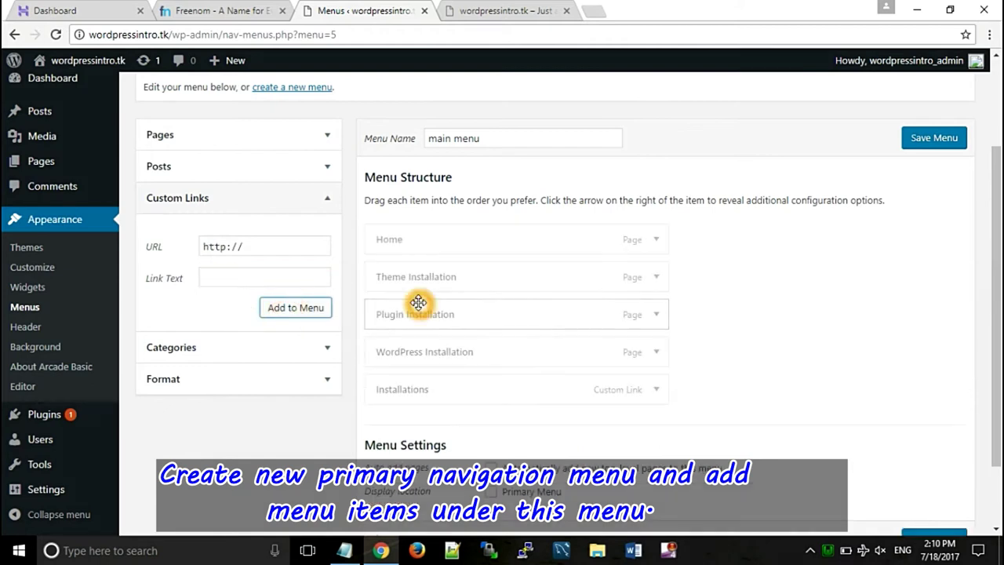
drag(410, 388, 410, 278)
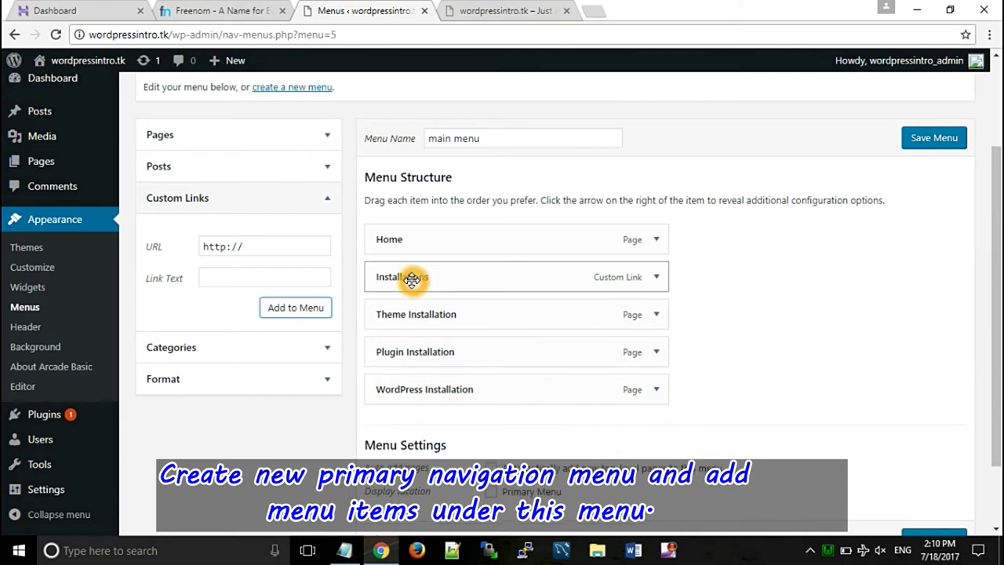
drag(426, 388, 466, 316)
drag(446, 352, 487, 384)
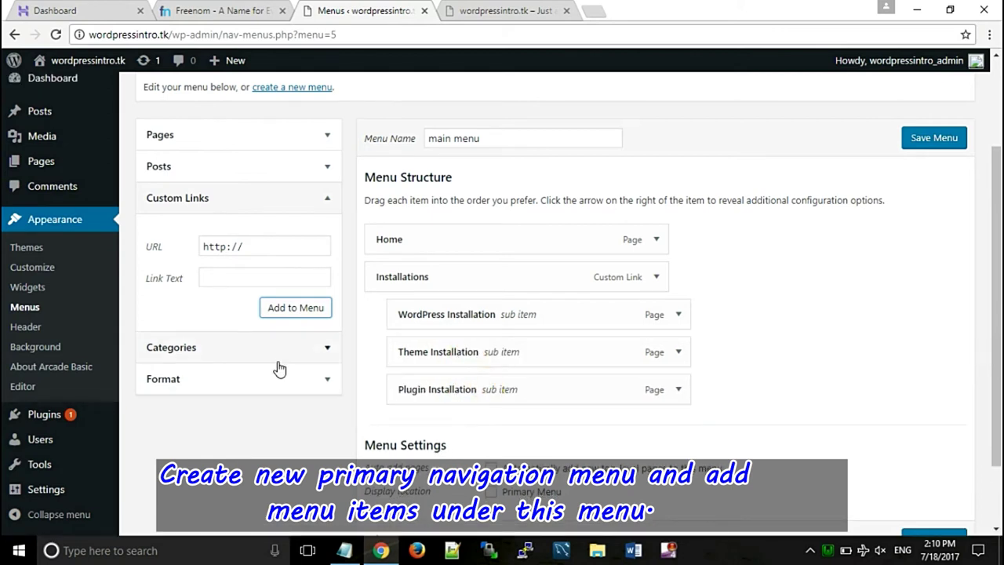
- Add the Tutorial category and save main menu as the Primary Menu
click(195, 346)
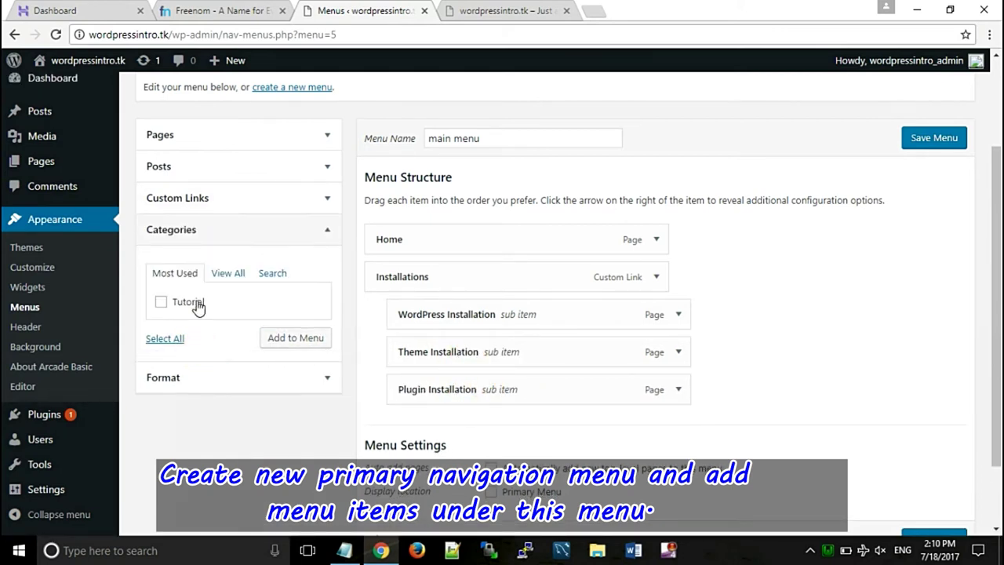
click(167, 304)
click(278, 338)
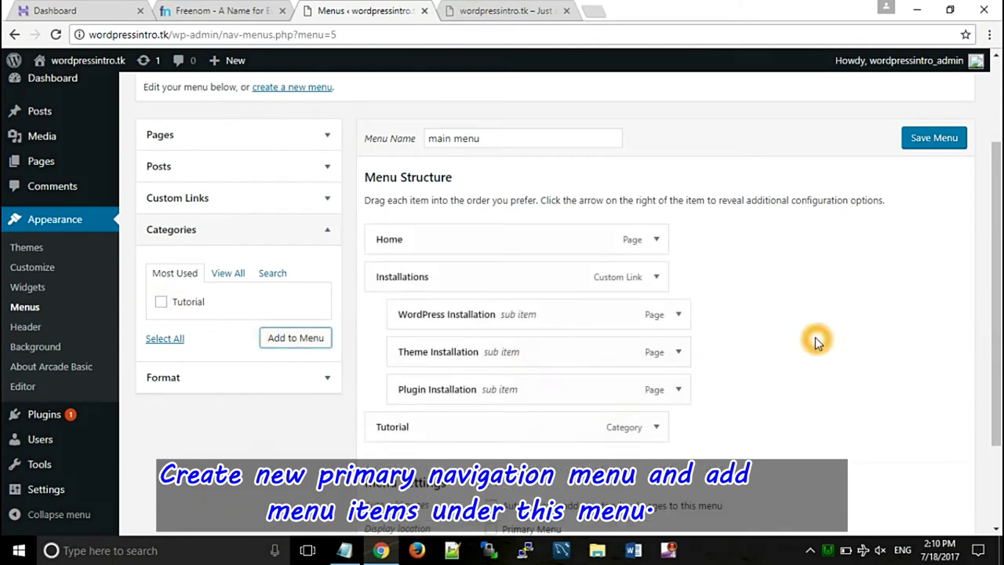
scroll(985, 158, down, 2)
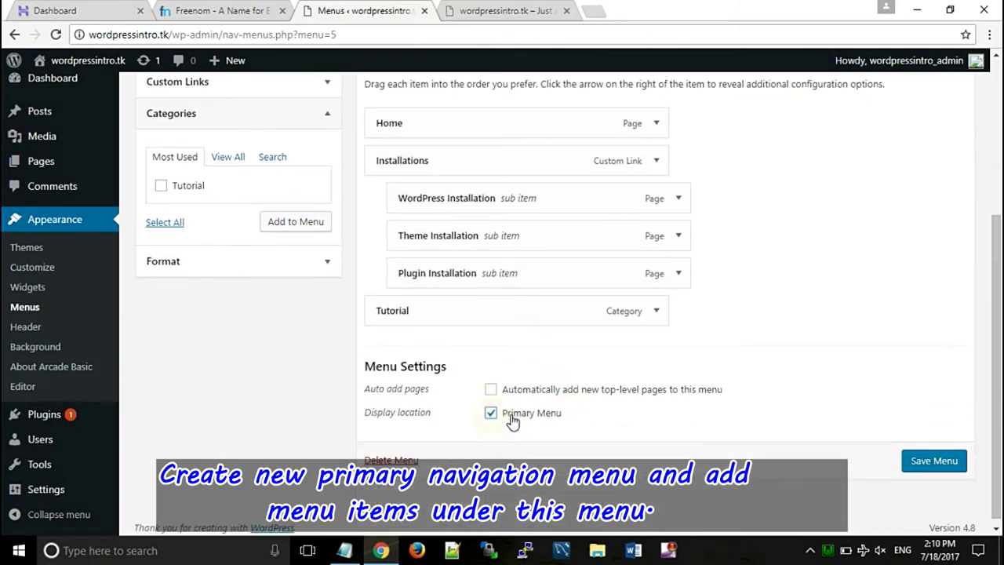
click(934, 463)
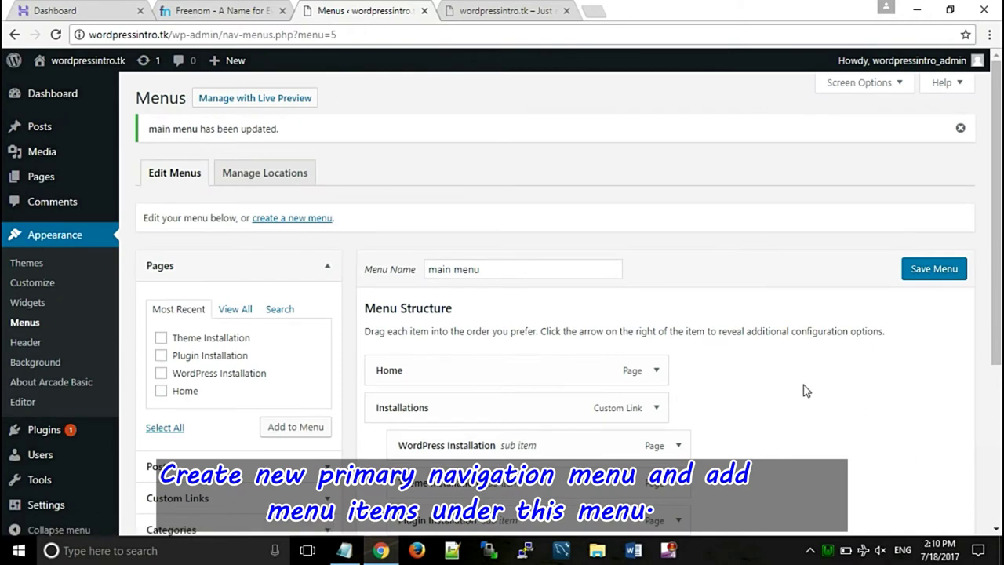
click(502, 11)
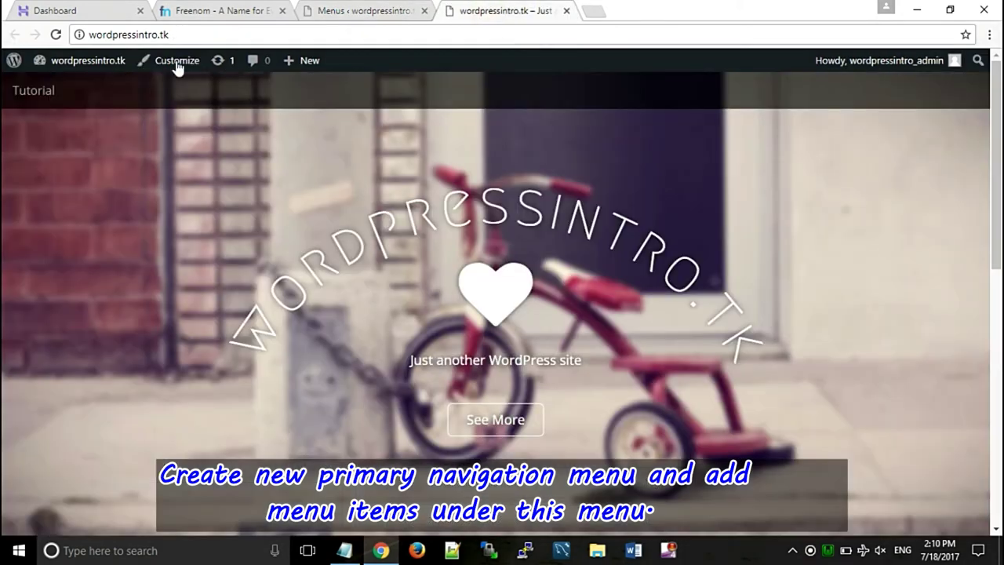
- Reload the live site and check the three installation pages under the Installations dropdown
click(47, 36)
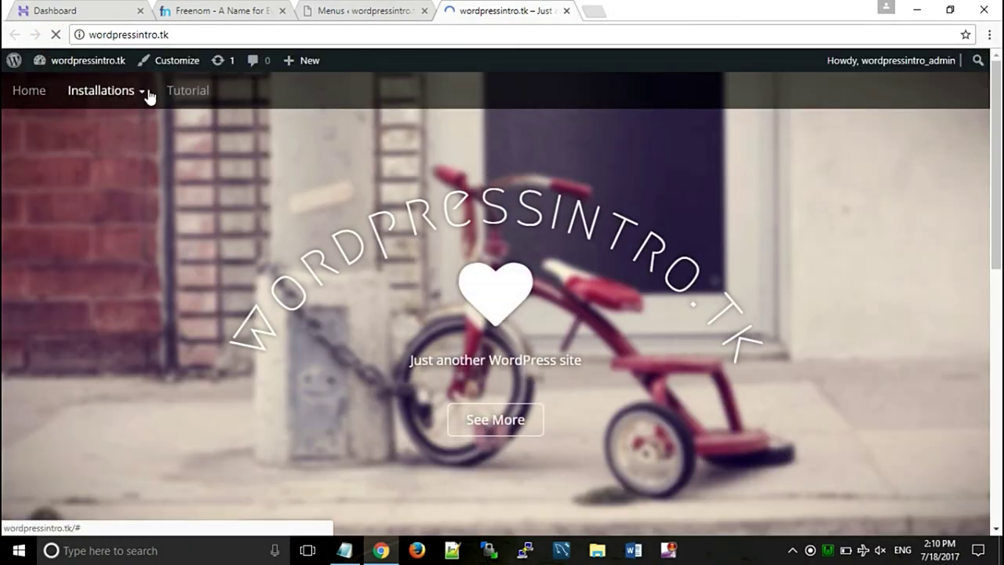
click(141, 94)
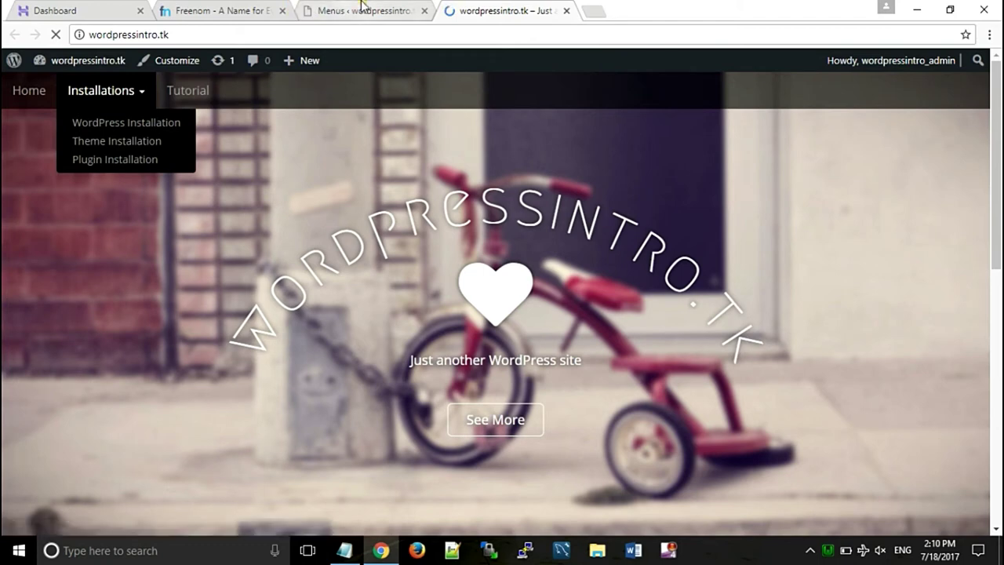
click(310, 10)
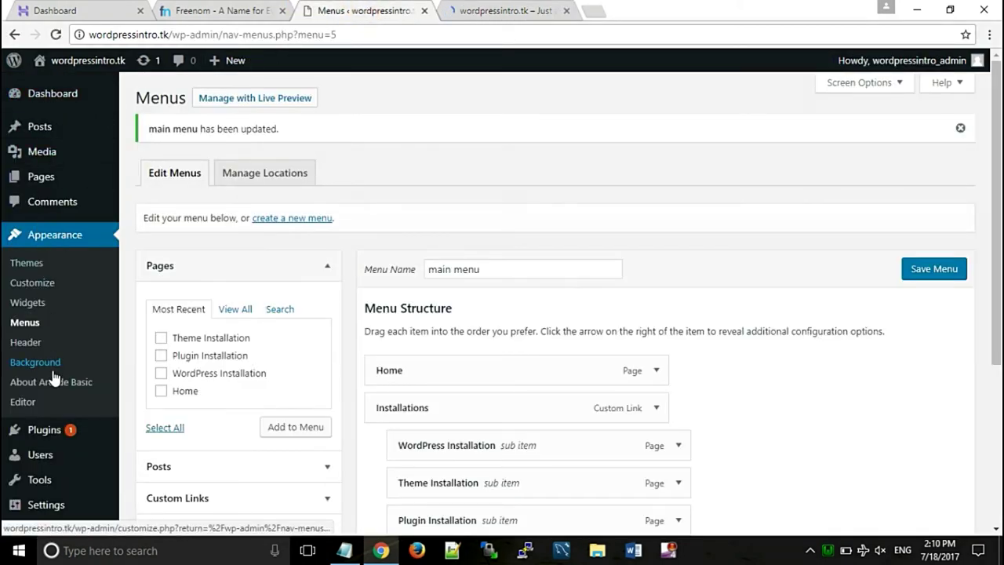
- In the Customizer, set the laptop photo as the header image without cropping and publish
click(30, 284)
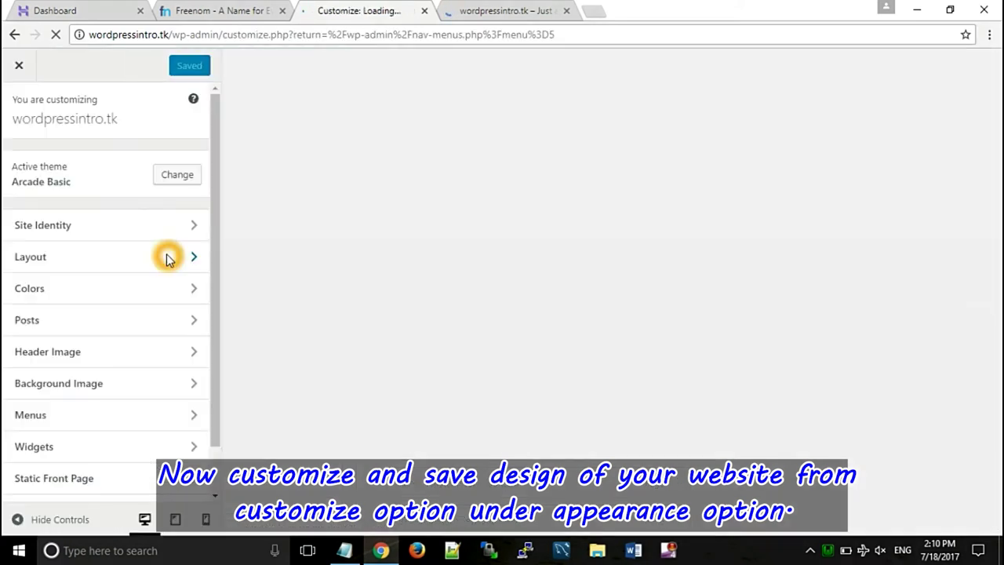
click(168, 260)
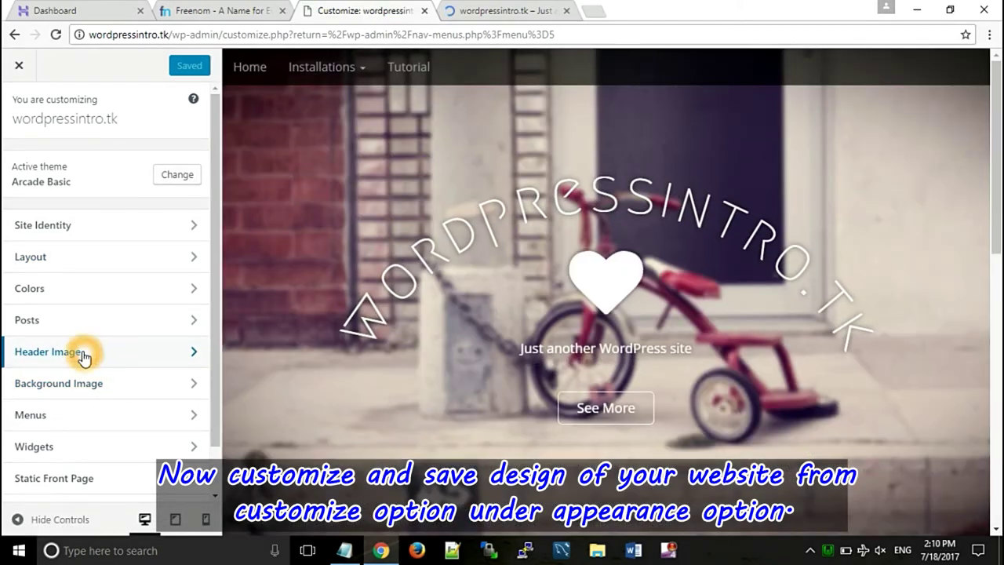
click(84, 355)
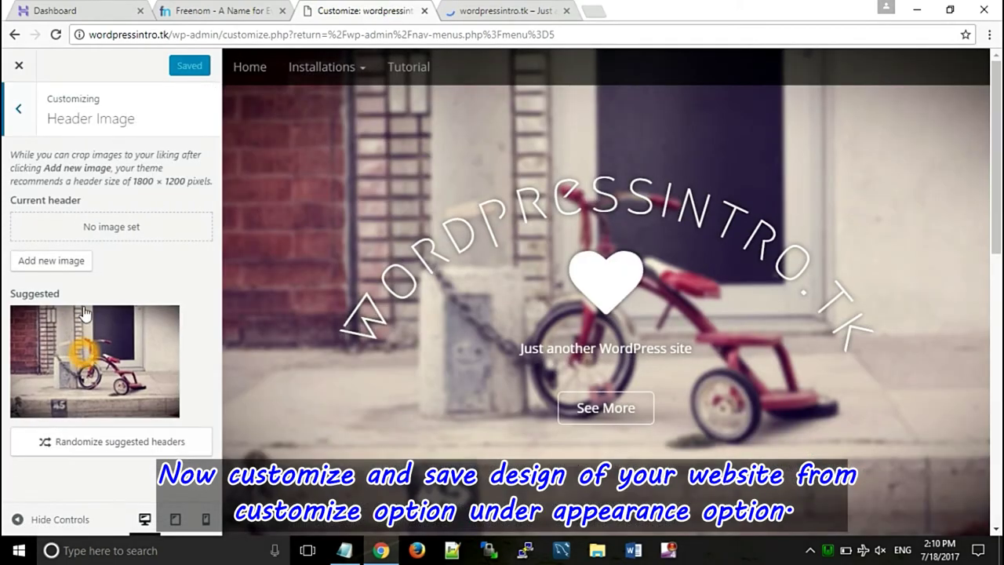
click(63, 259)
click(64, 157)
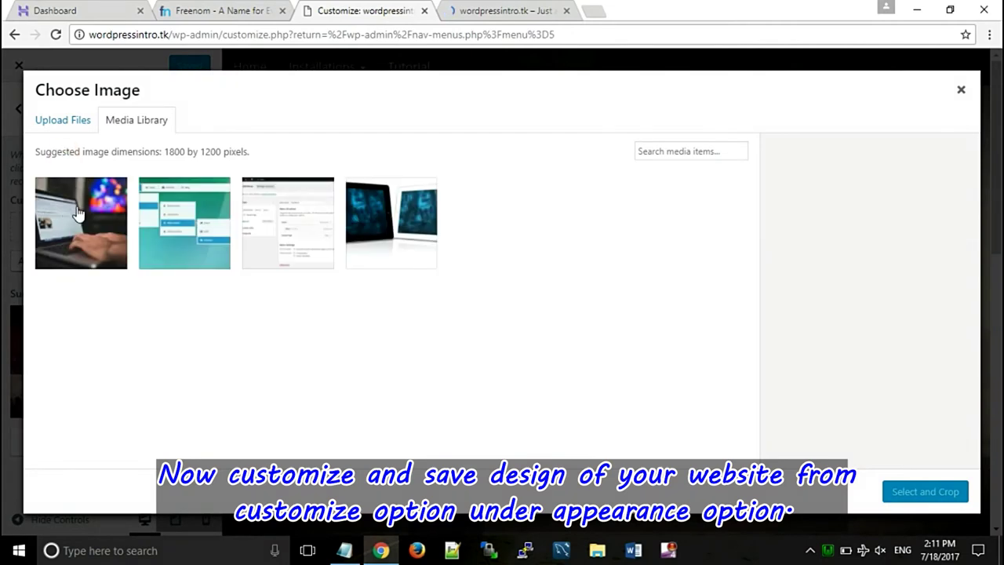
click(87, 228)
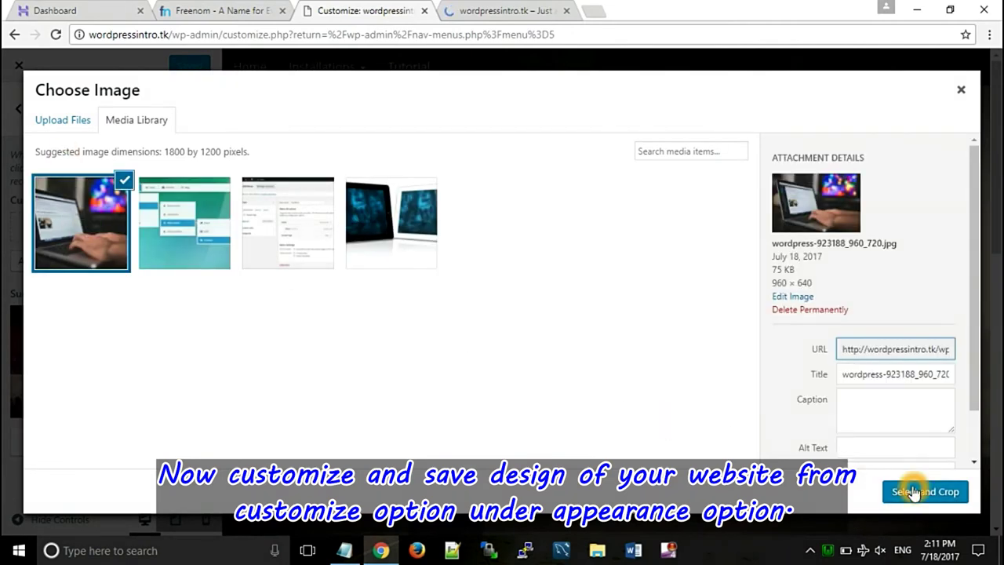
click(914, 491)
click(910, 490)
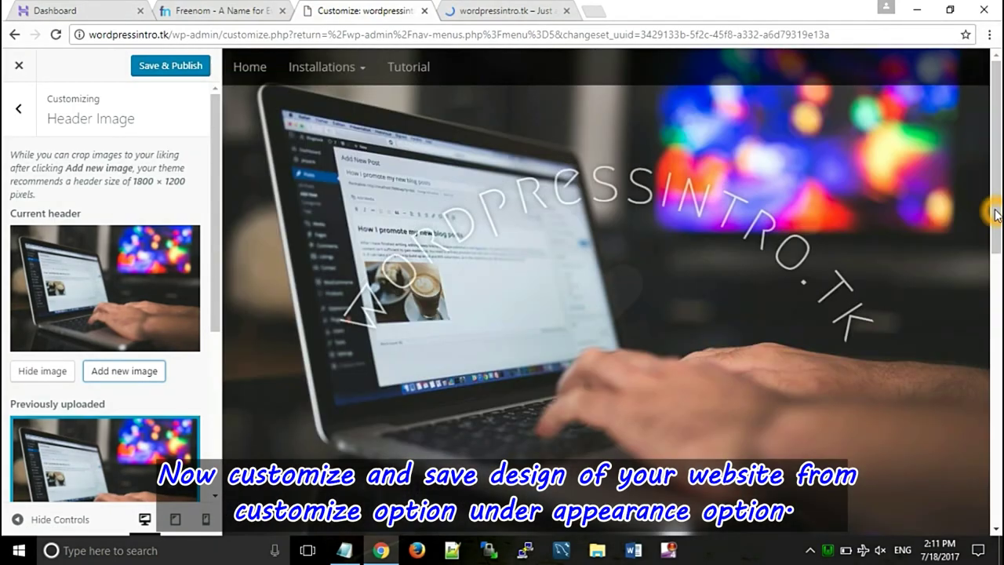
scroll(996, 214, down, 2)
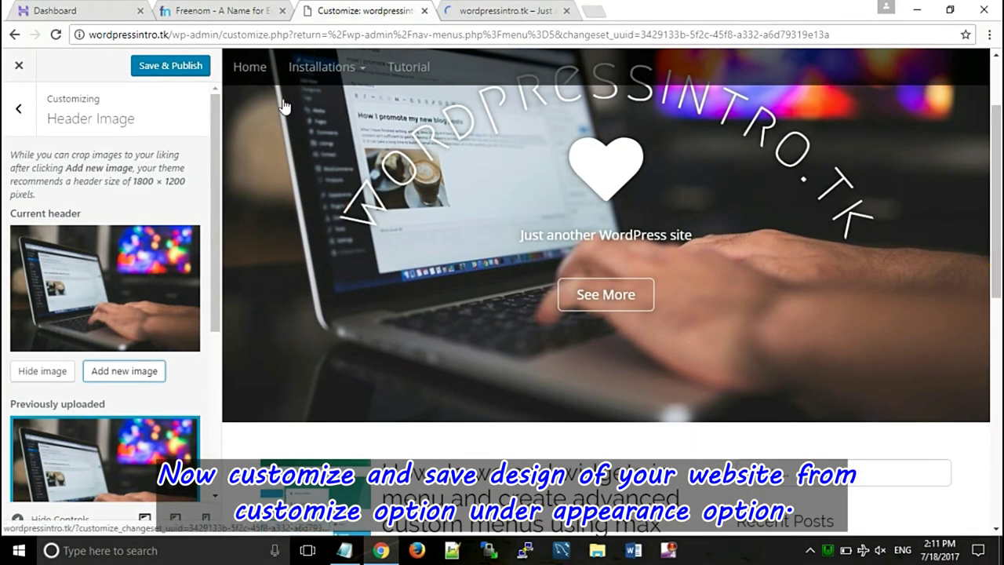
click(192, 68)
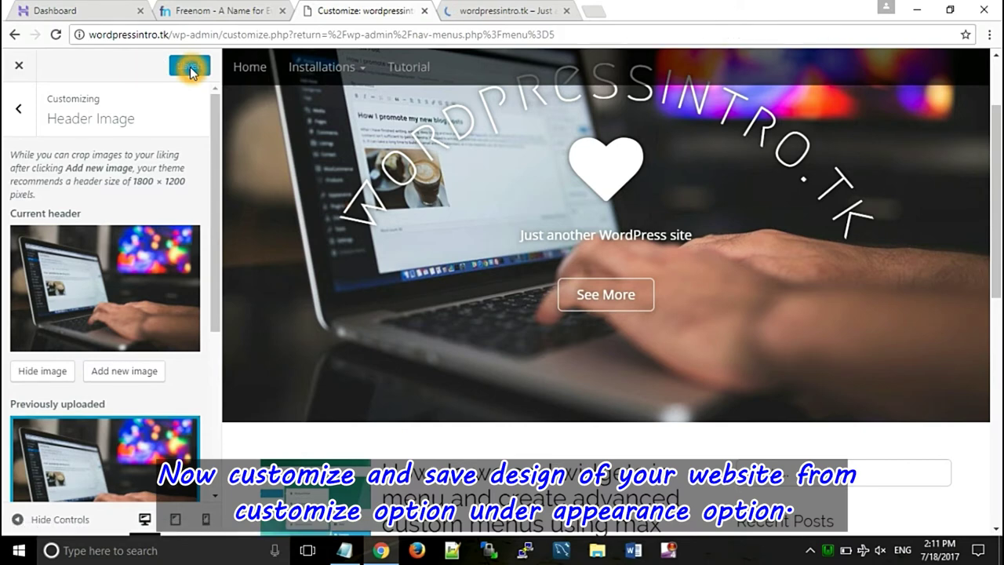
- Reload the live site to check the new header, then close the Customizer
click(508, 7)
click(83, 61)
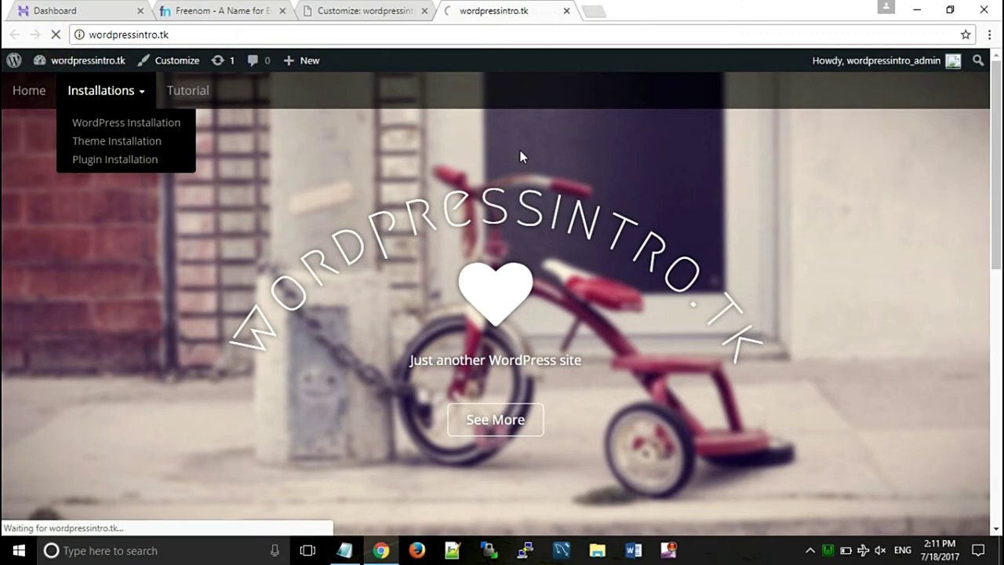
scroll(995, 177, down, 3)
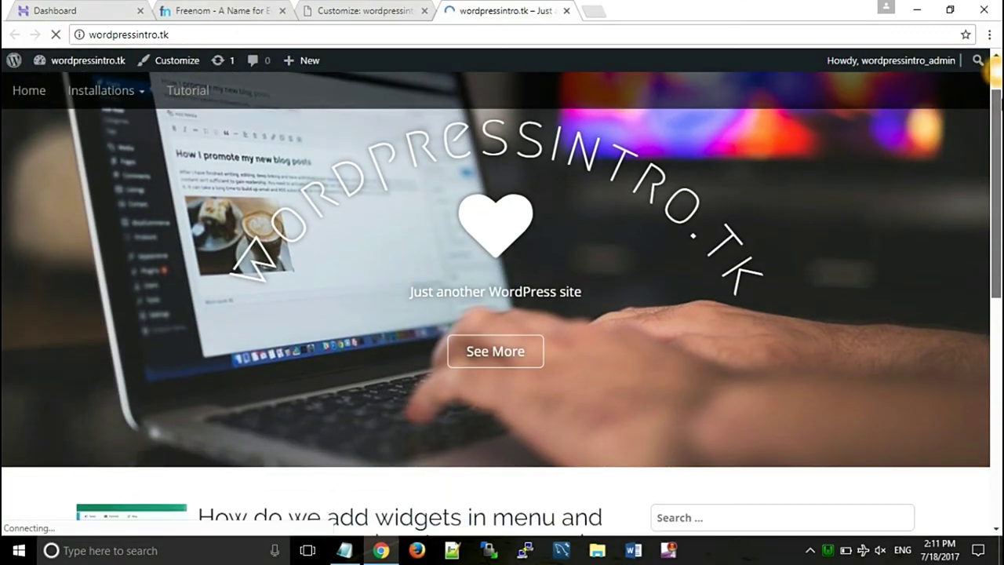
drag(996, 176, 991, 117)
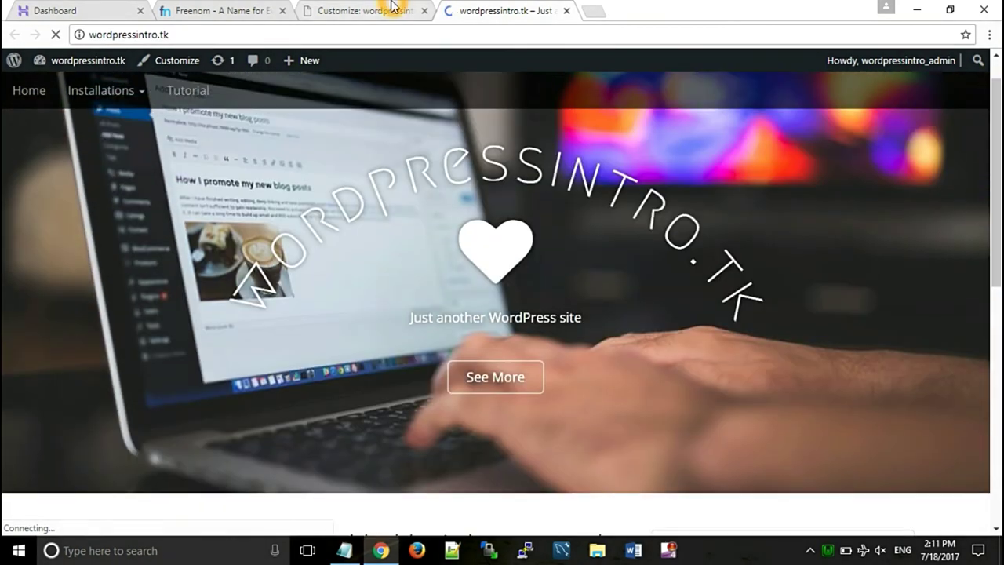
click(311, 8)
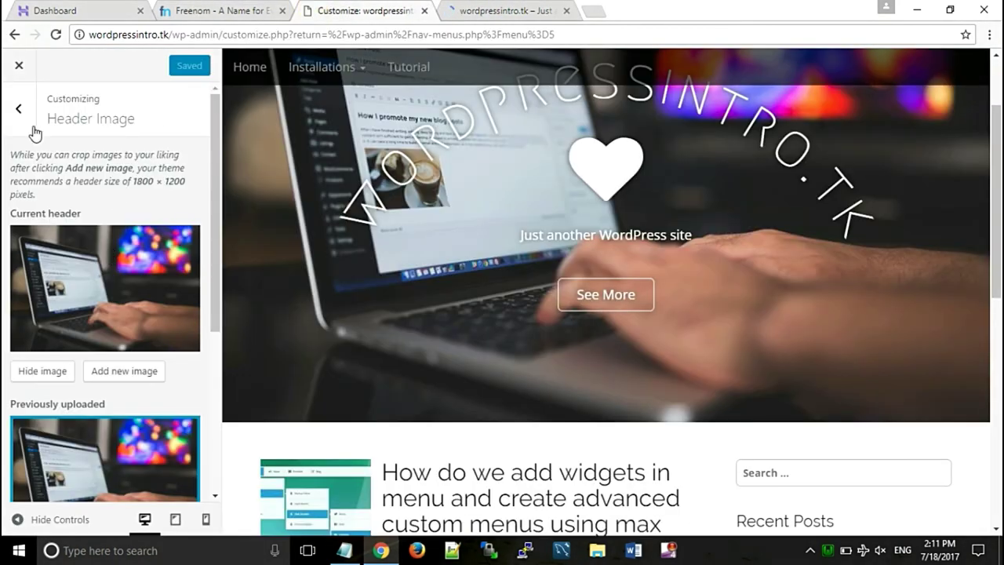
click(22, 67)
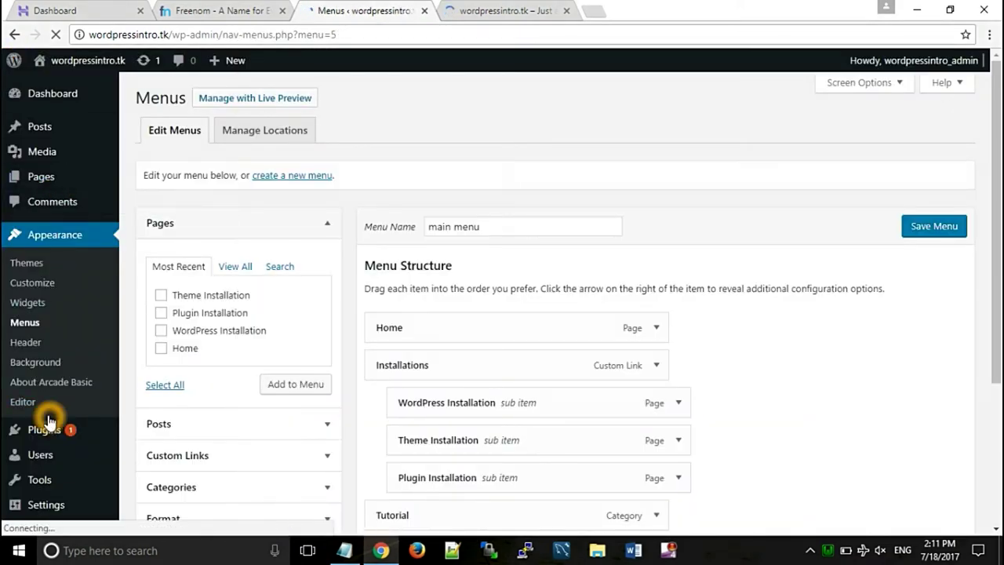
- In Reading Settings, set the front page to the static Home page and save
mouse_move(47, 517)
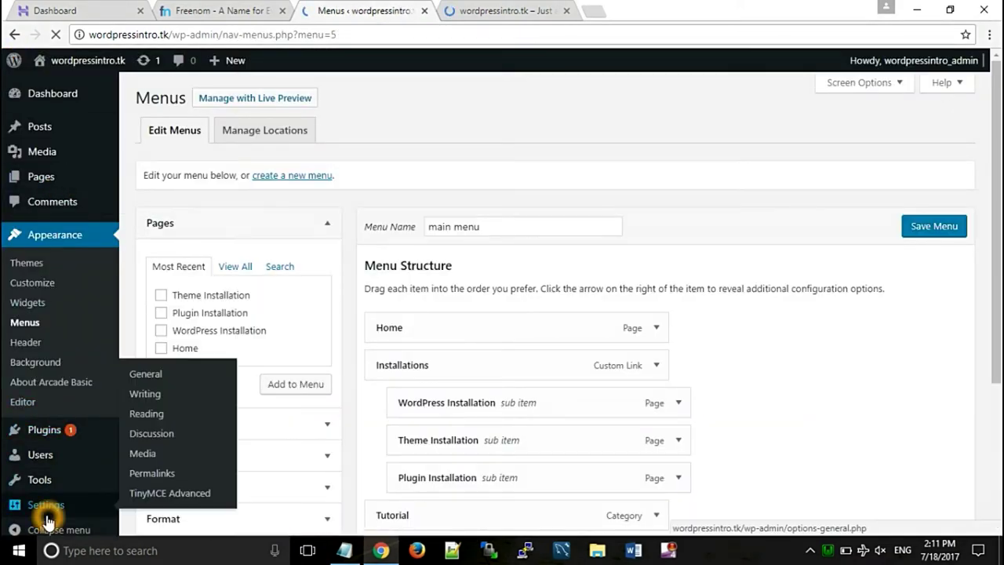
click(140, 422)
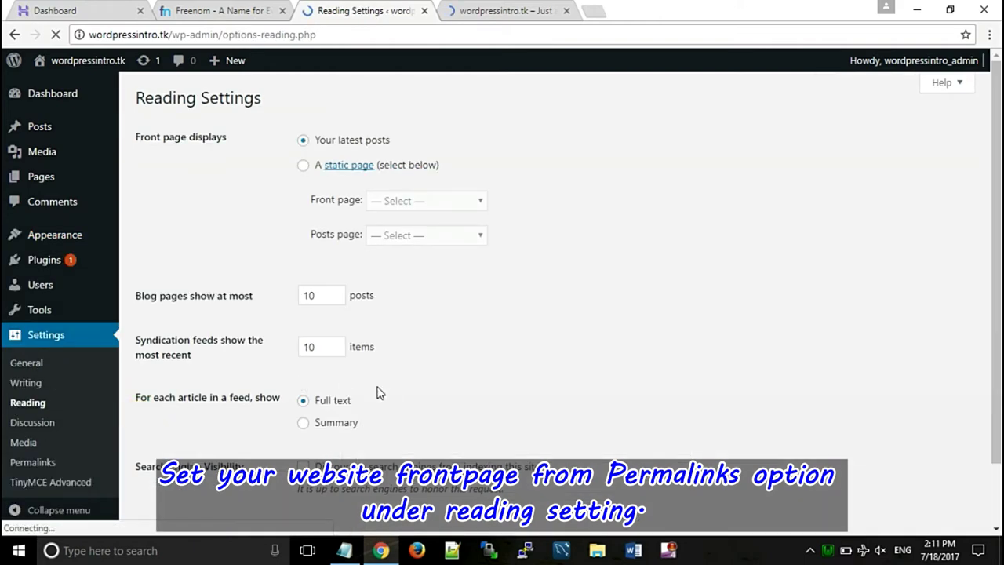
click(304, 167)
click(407, 202)
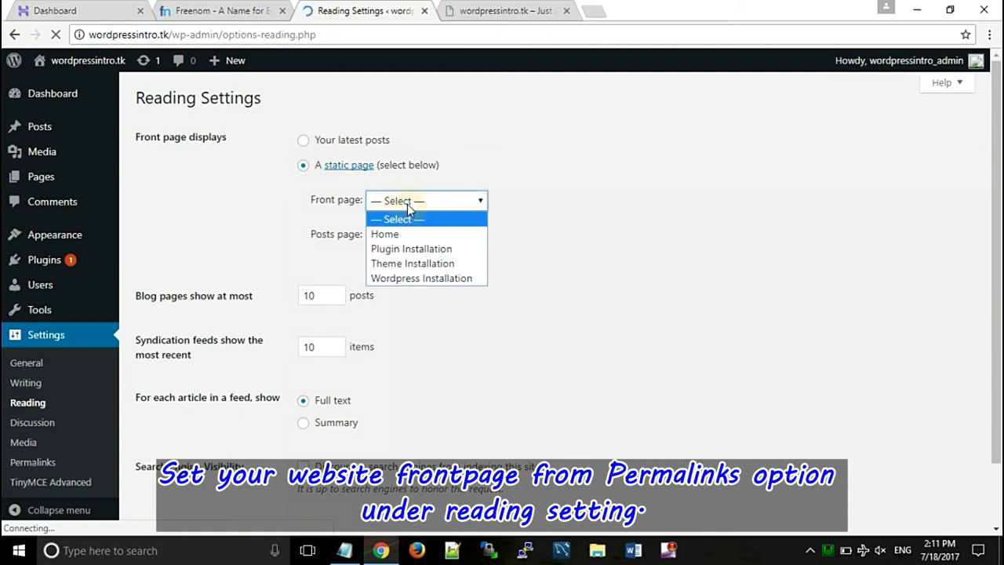
click(393, 239)
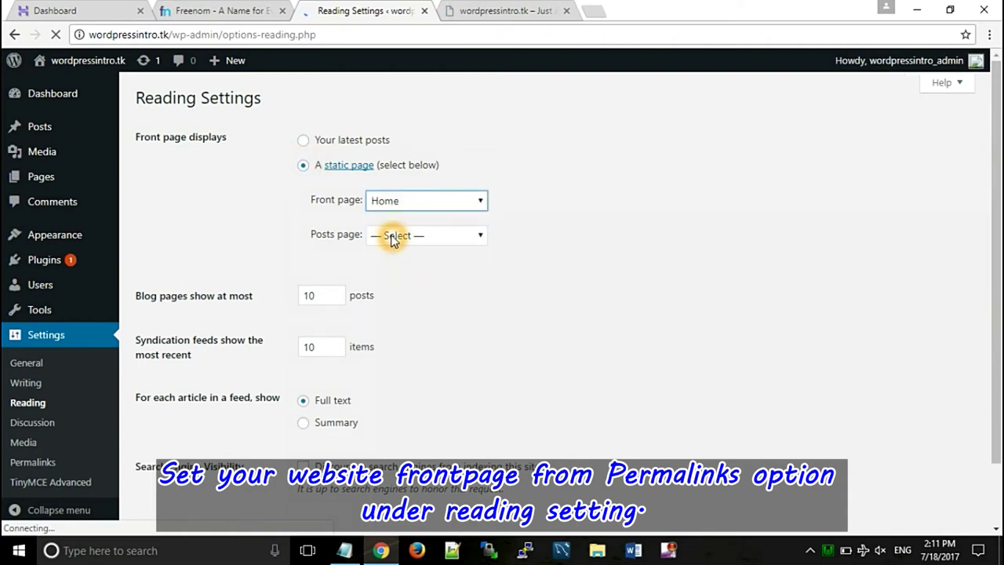
scroll(986, 162, down, 3)
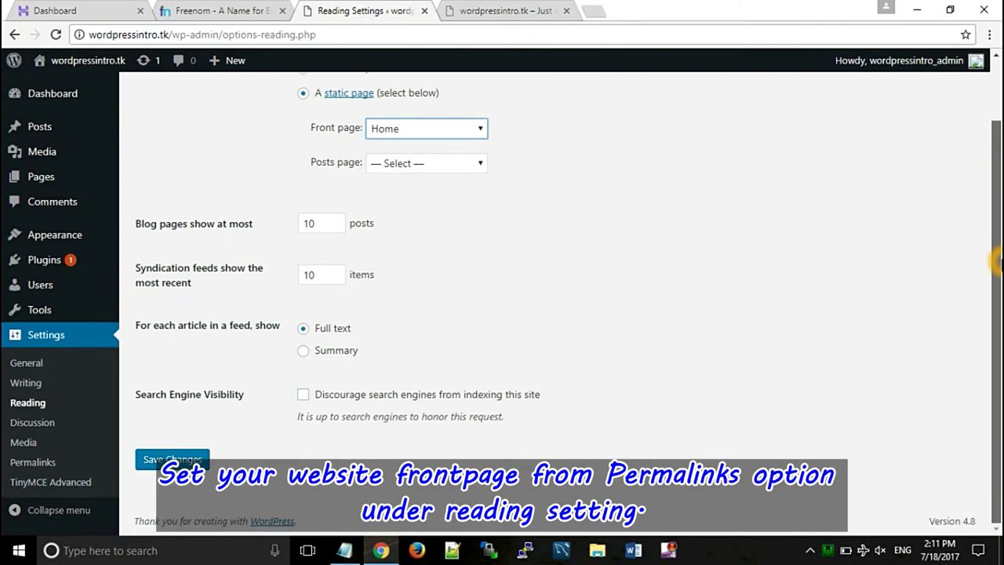
click(161, 456)
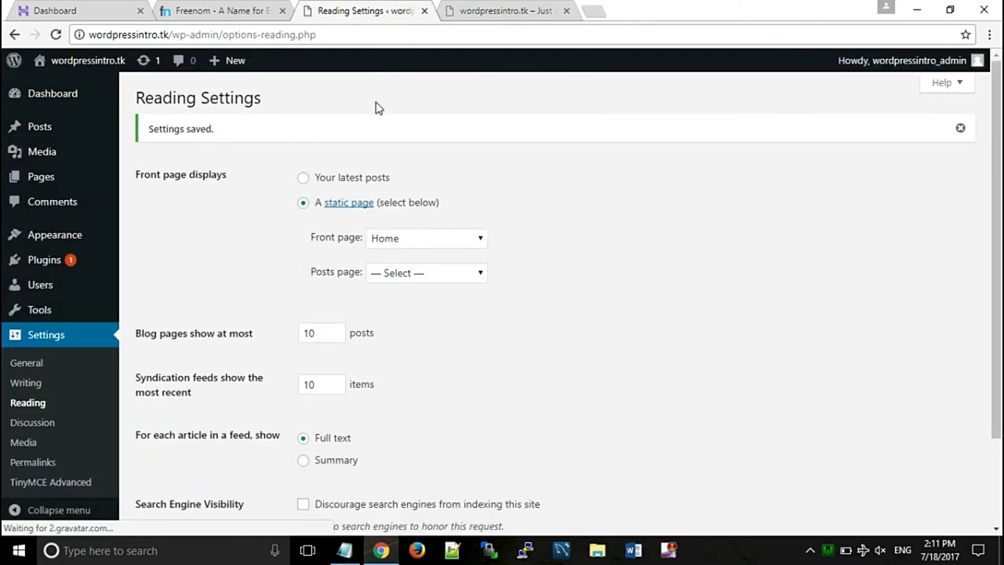
click(484, 8)
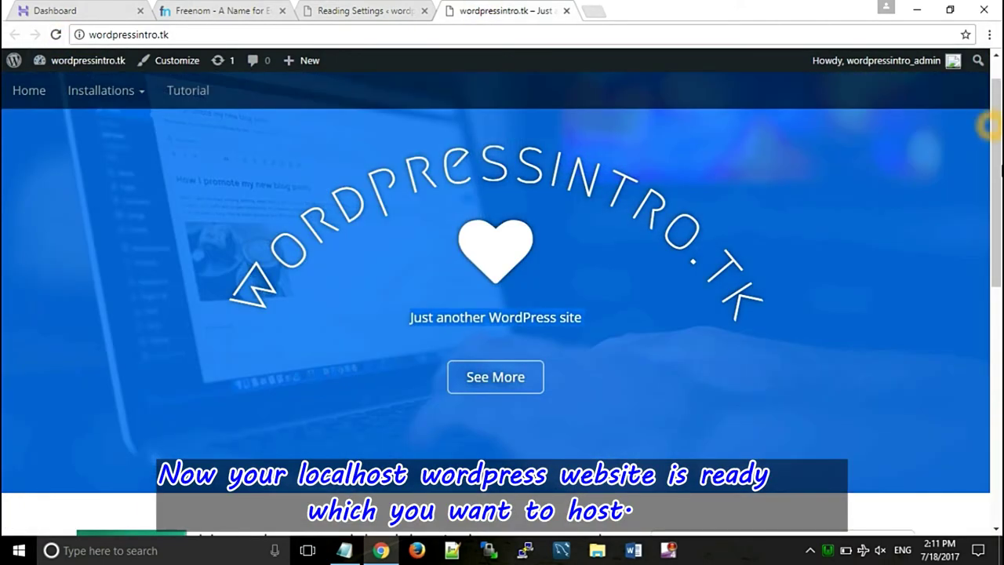
drag(992, 131, 992, 325)
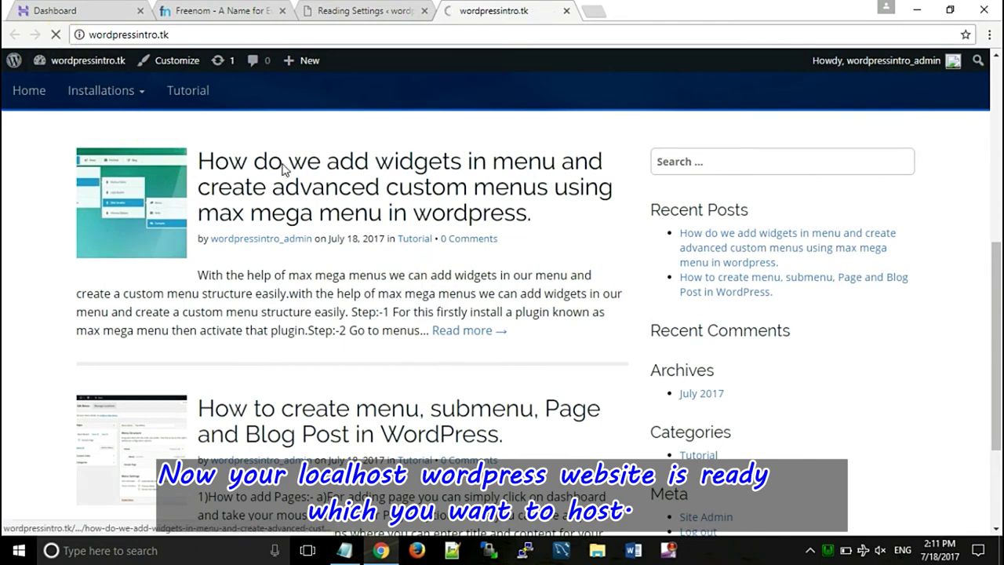
drag(993, 185, 999, 244)
drag(996, 300, 994, 180)
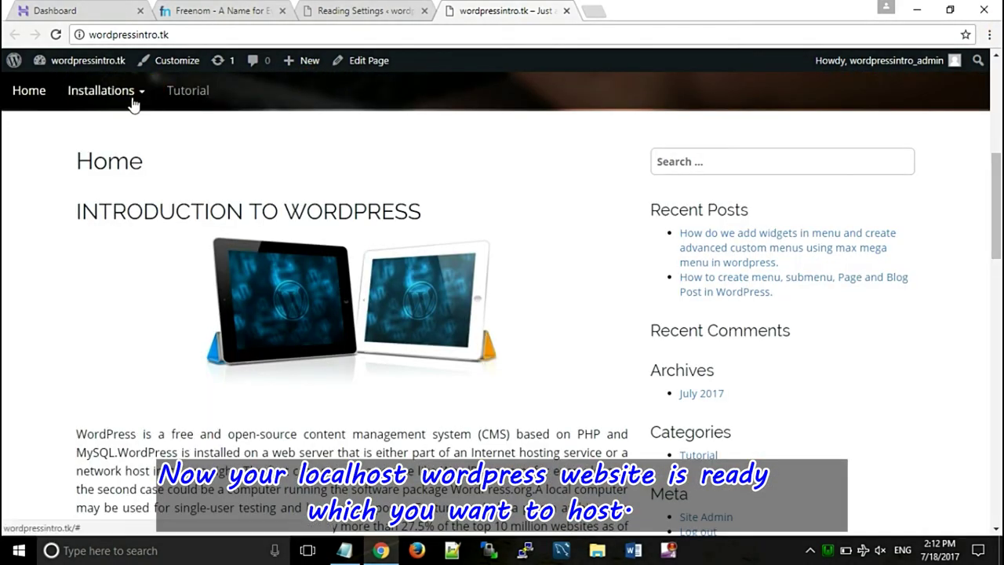
mouse_move(137, 100)
click(92, 124)
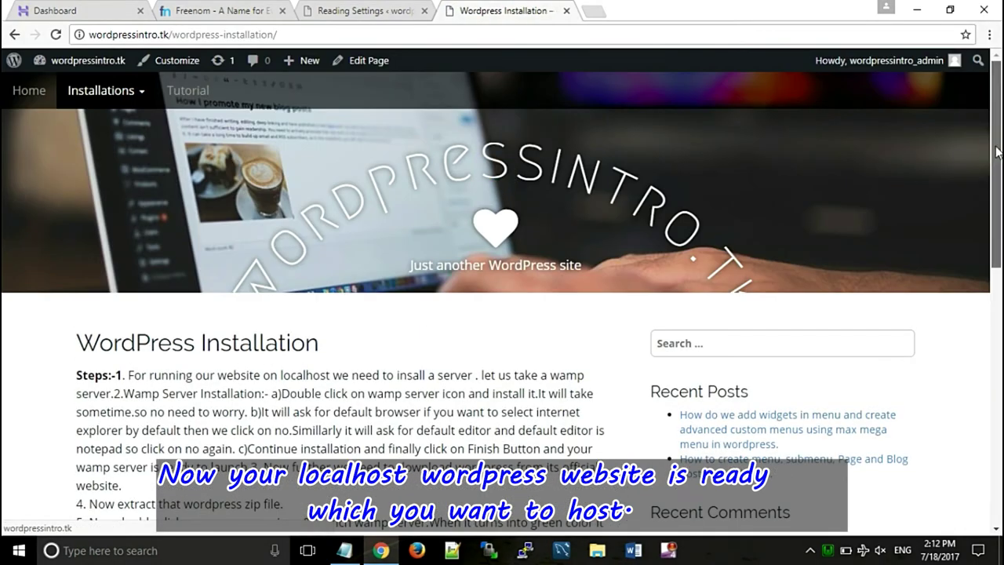
drag(995, 75, 998, 137)
click(189, 91)
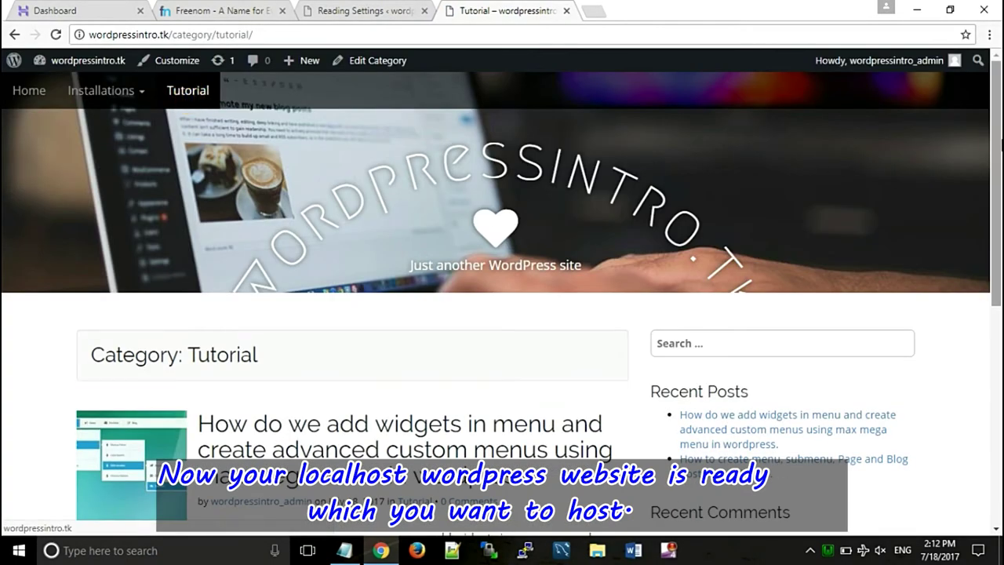
drag(996, 184, 996, 314)
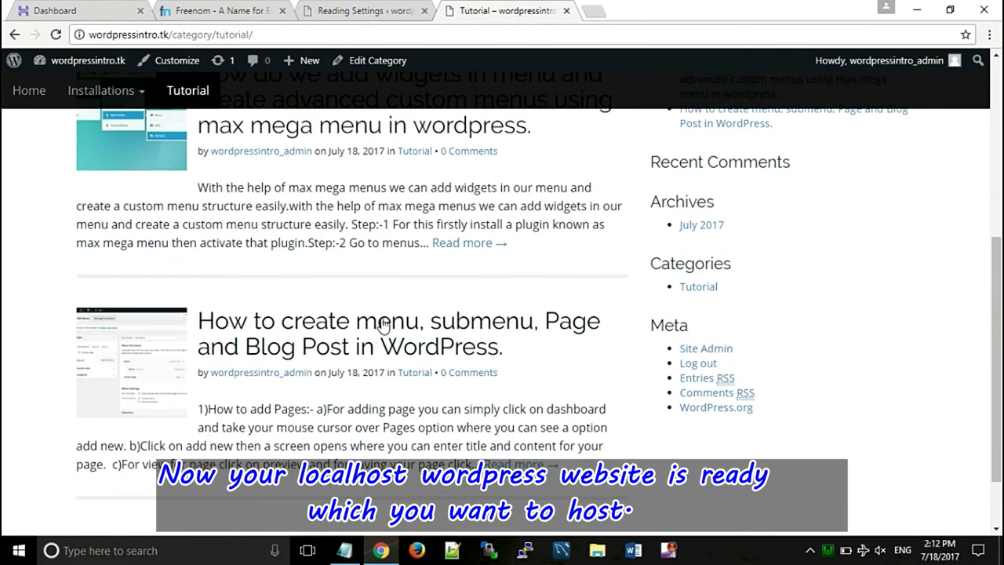
drag(993, 280, 996, 110)
click(45, 100)
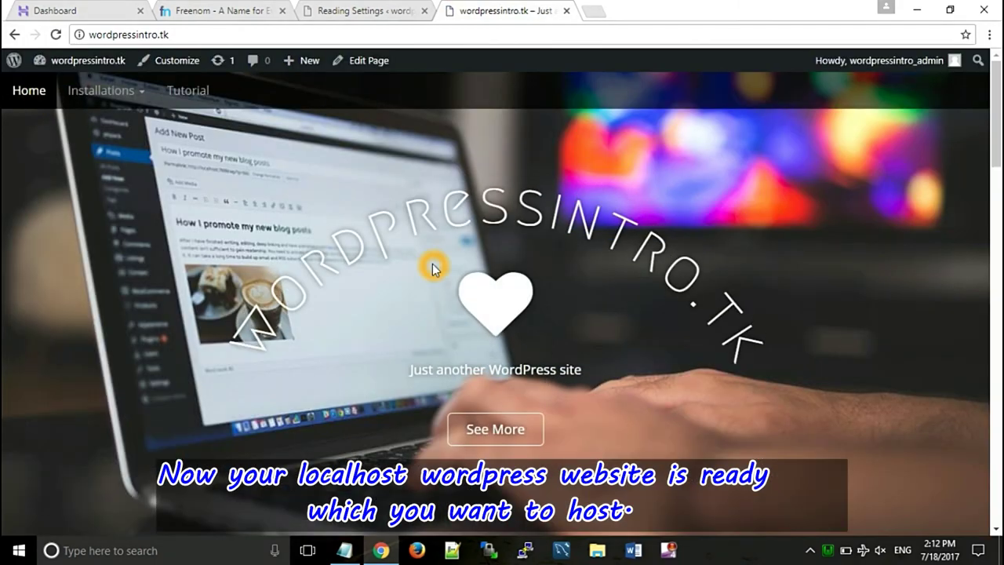
mouse_move(998, 141)
mouse_down()
mouse_move(998, 290)
mouse_move(999, 140)
mouse_up()
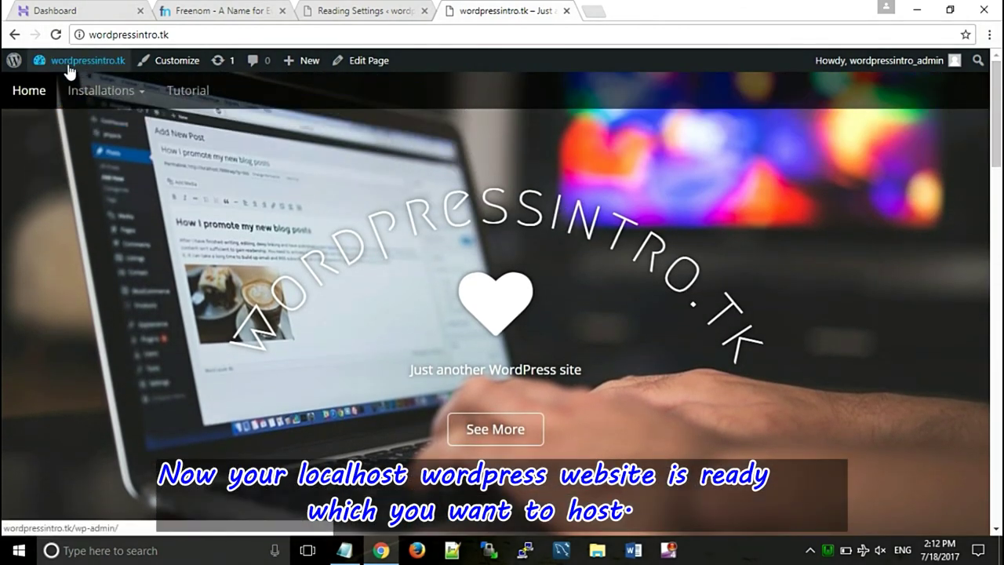
click(96, 69)
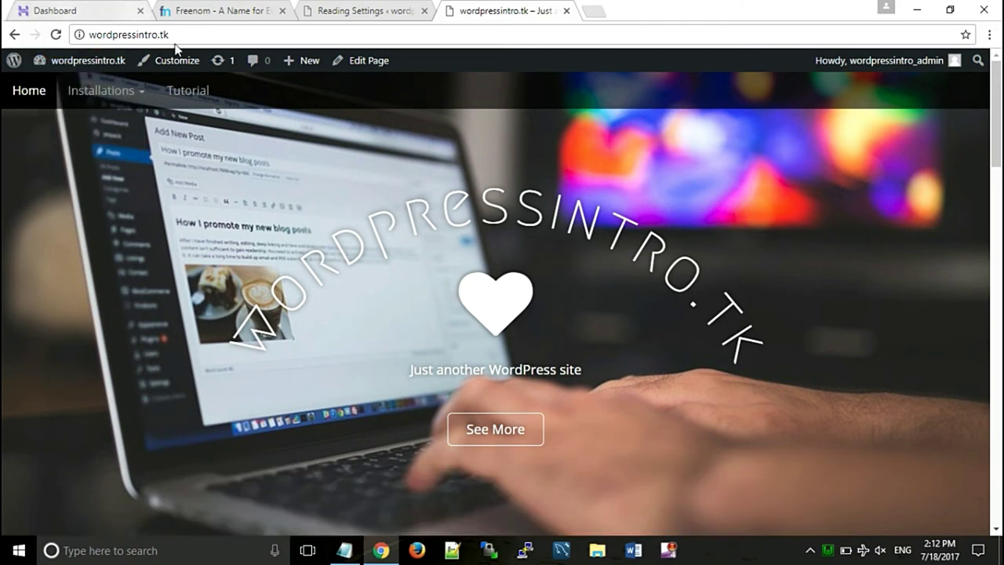
- In the Hostinger panel, open MySQL Databases and select the new database name field
click(65, 7)
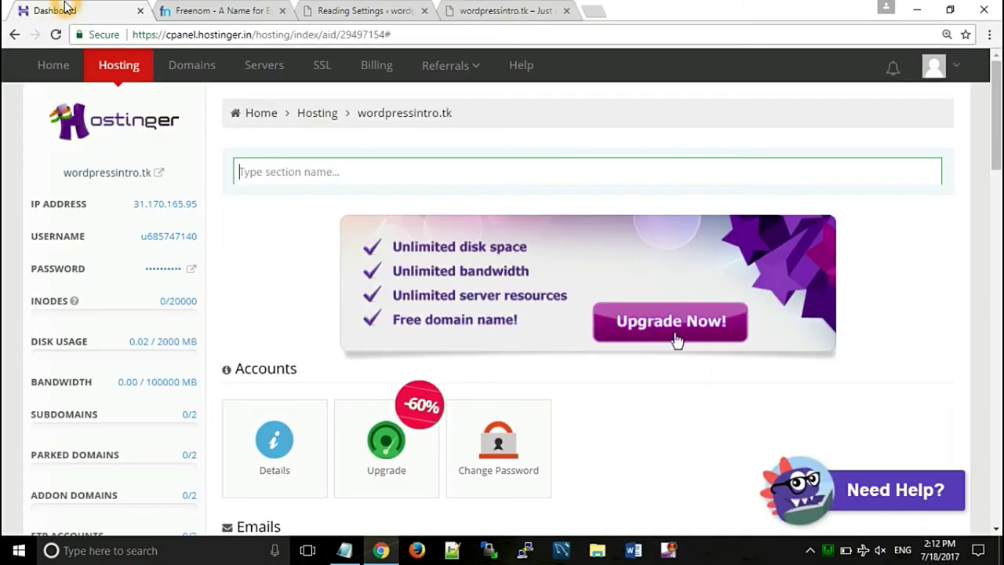
drag(996, 118, 997, 327)
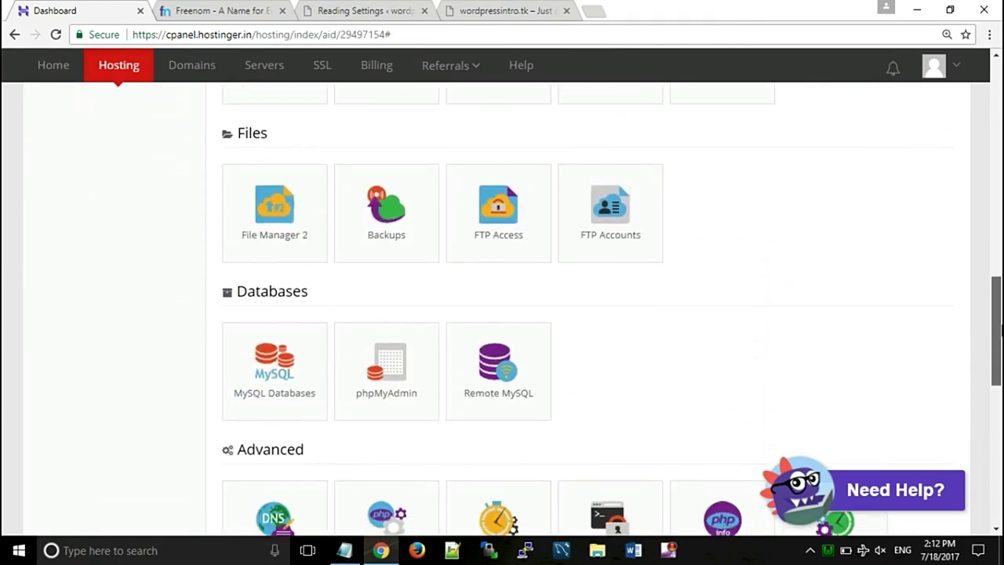
click(328, 301)
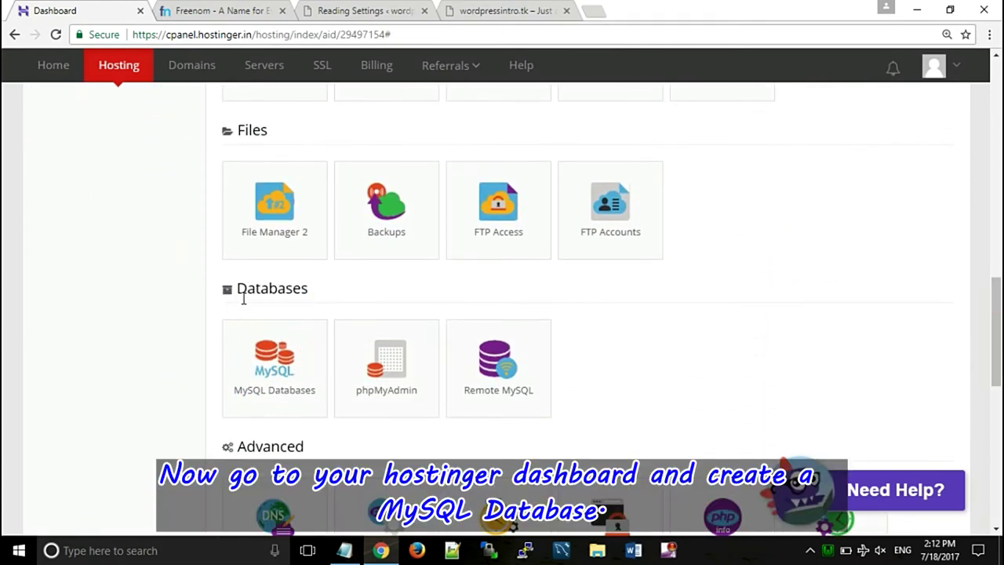
click(273, 370)
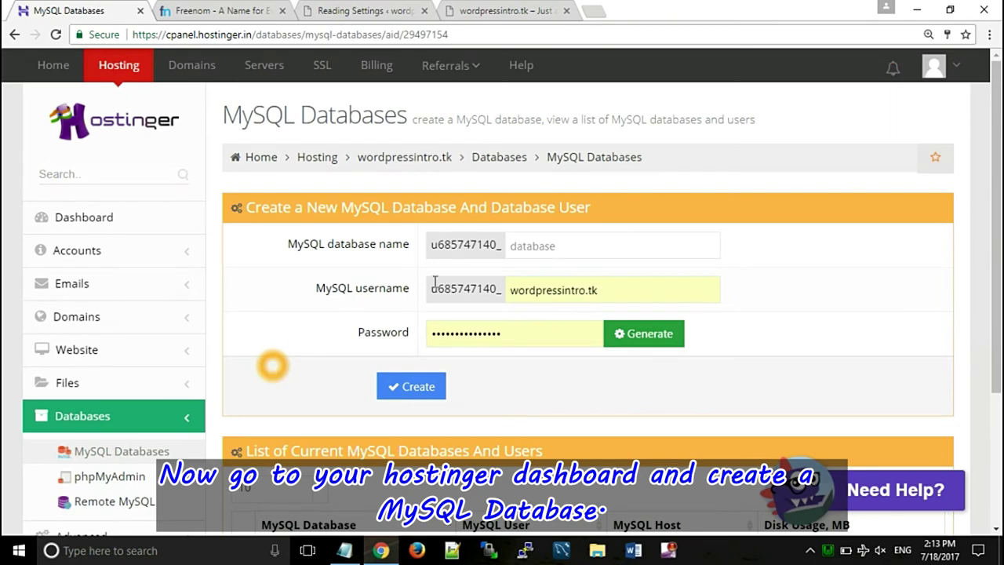
click(288, 242)
click(474, 244)
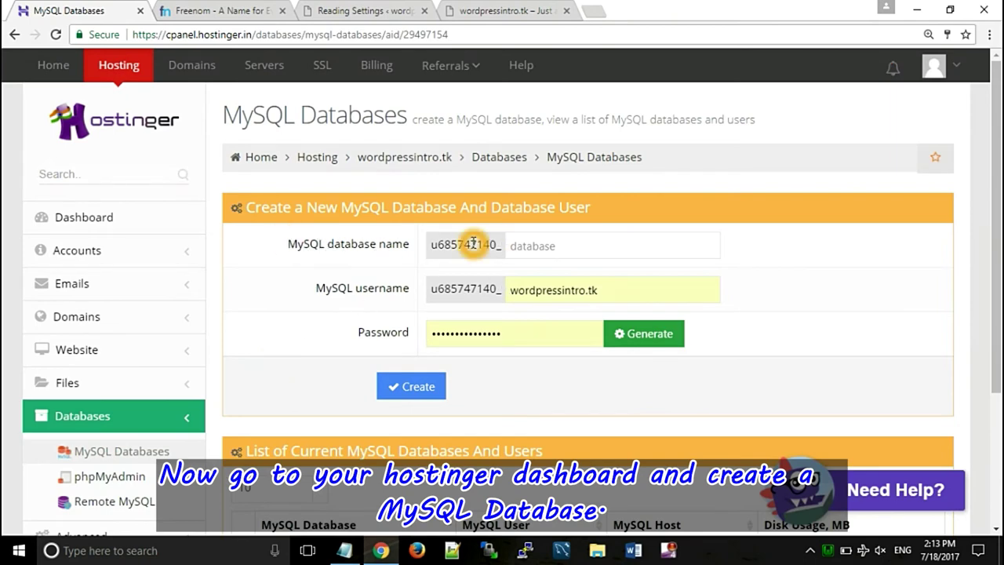
click(526, 246)
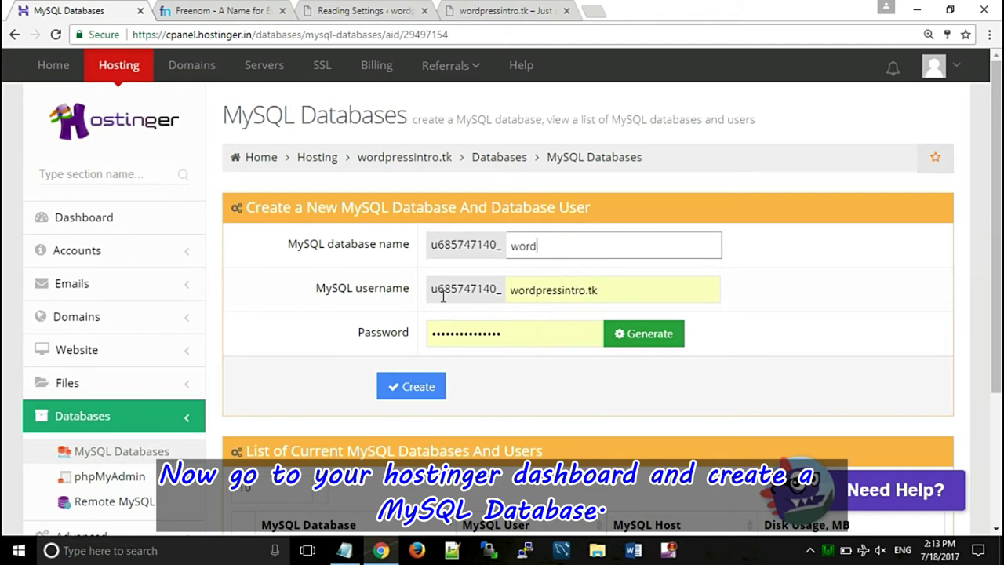
- Replace the autofilled password with a new one and submit the database form
click(501, 332)
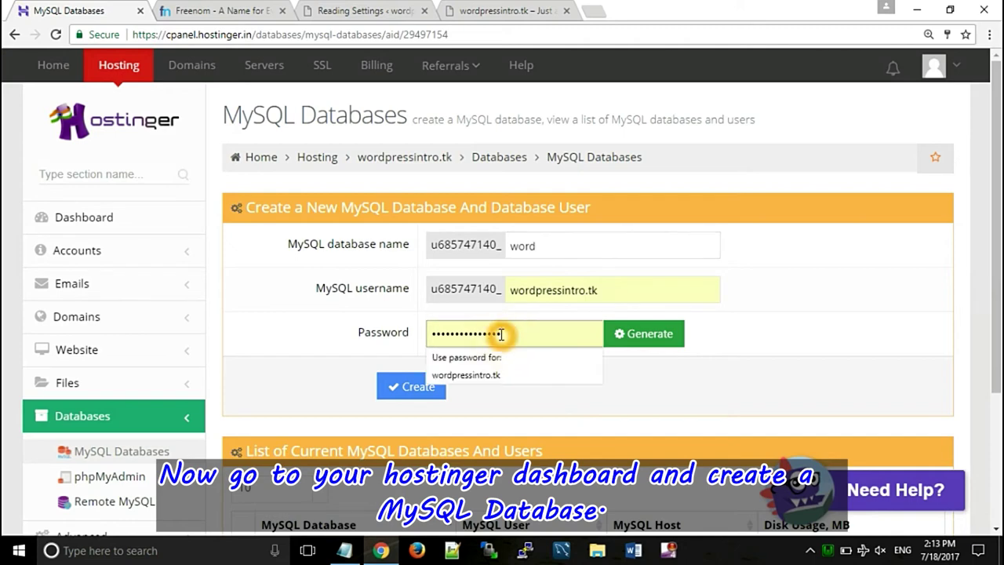
key(ctrl+a)
key(BackSpace)
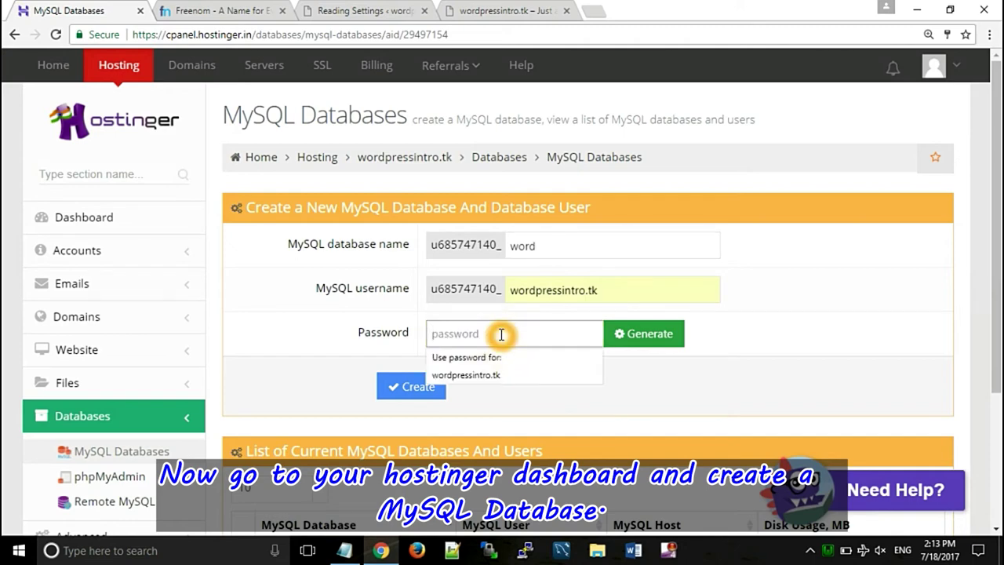
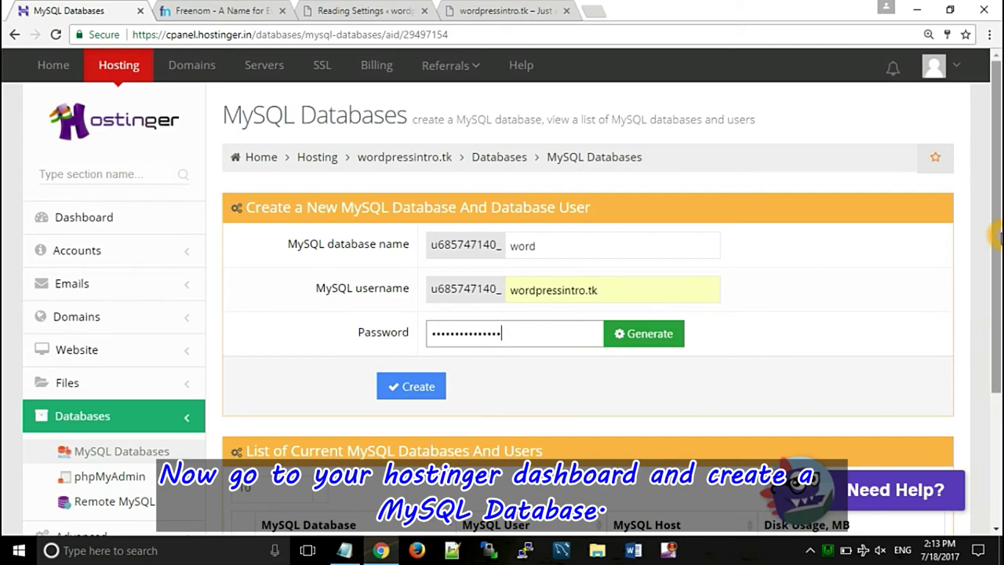
scroll(996, 235, down, 2)
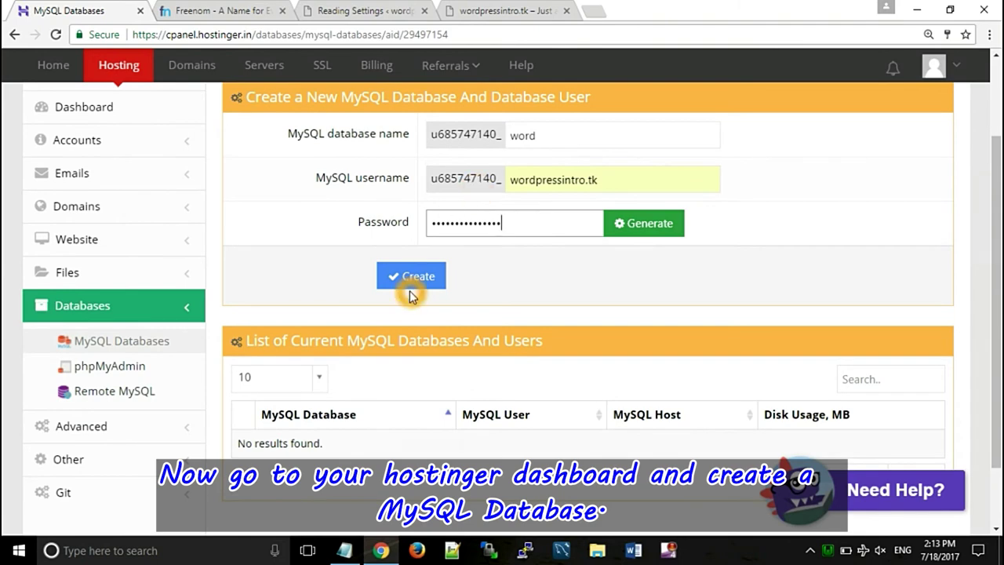
click(412, 275)
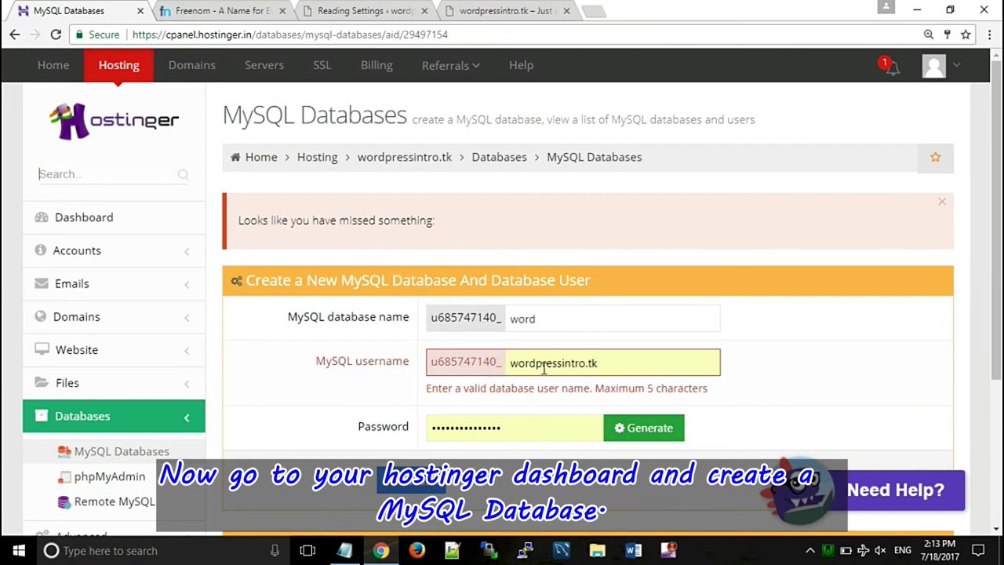
- Shorten the username to 'word', re-enter the password, and create the database
click(553, 367)
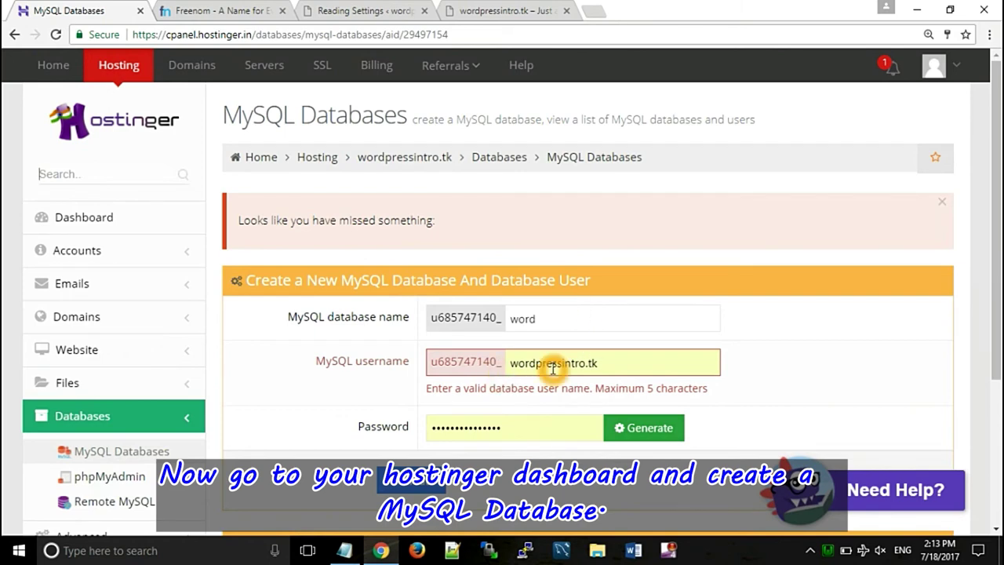
click(566, 389)
click(632, 389)
drag(610, 361, 537, 361)
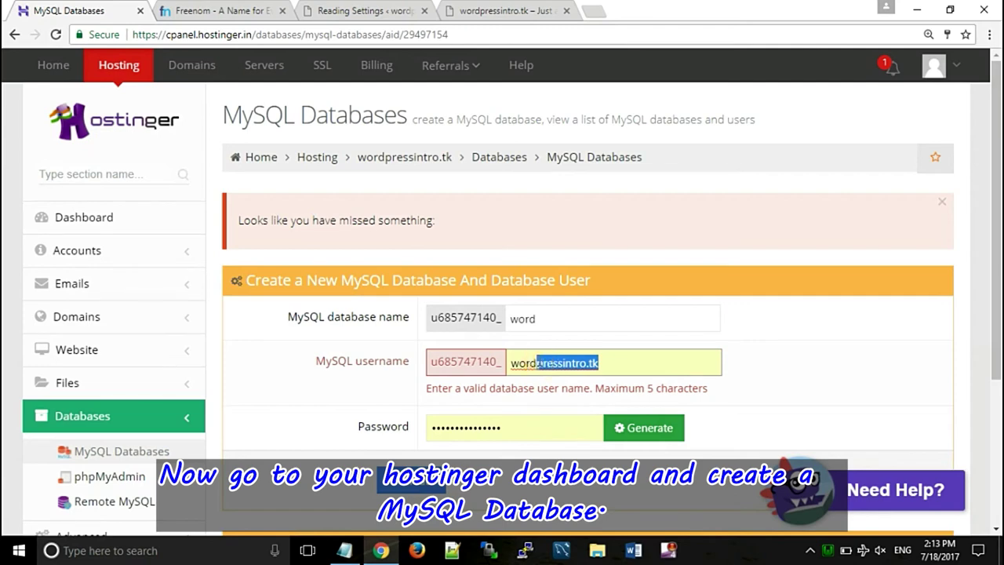
key(BackSpace)
click(493, 428)
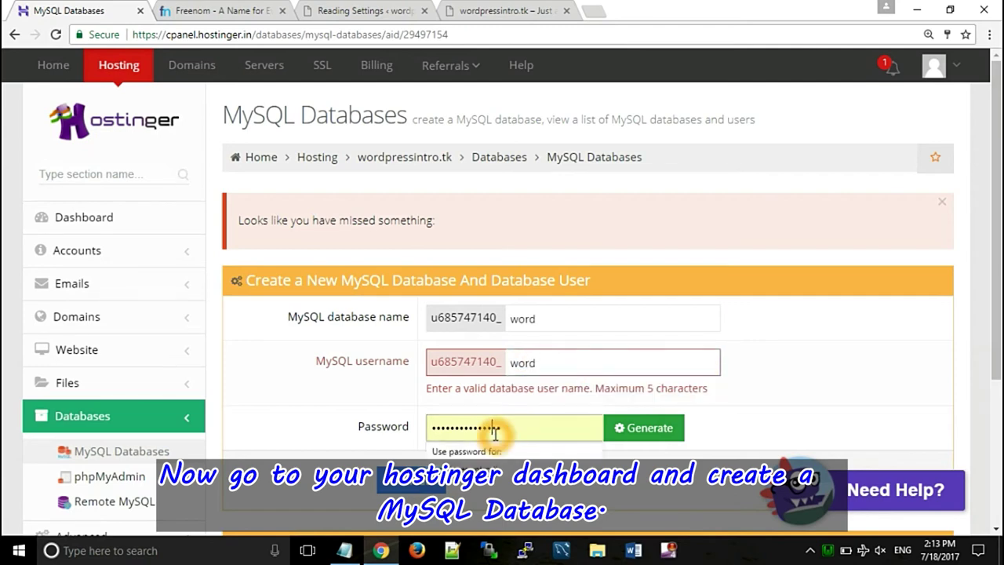
double_click(496, 431)
key(BackSpace)
text(wo)
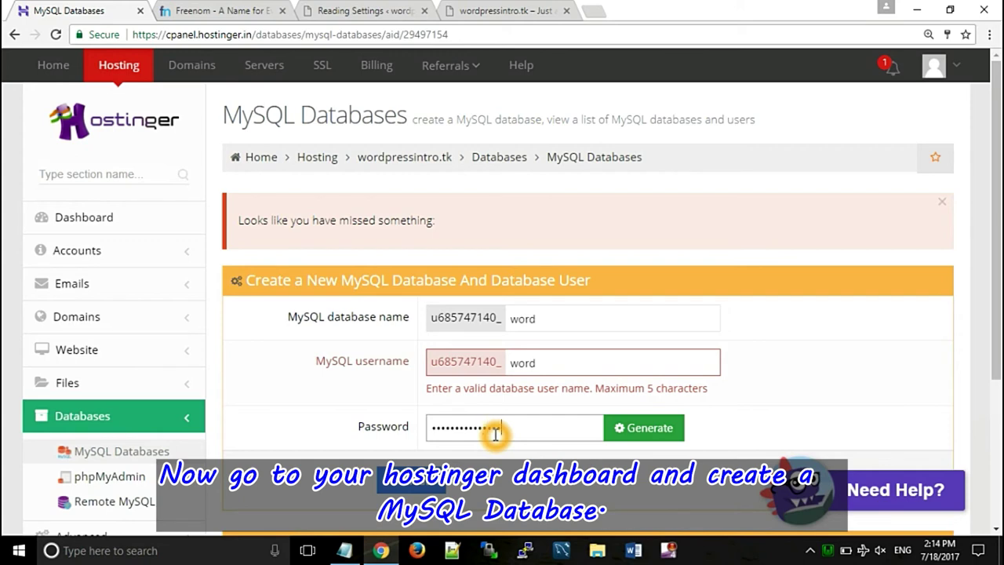
click(412, 480)
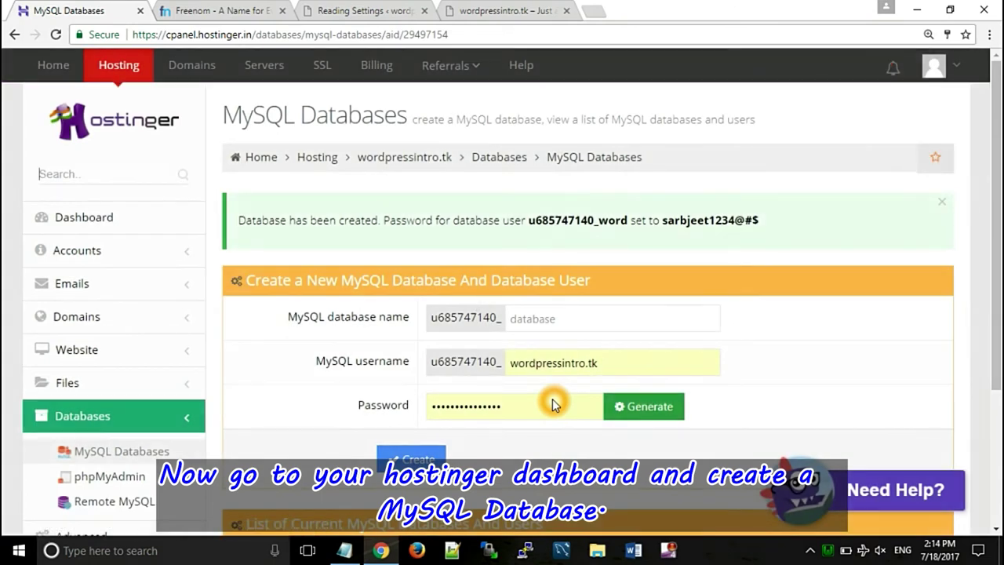
- Expand the word database row in the list and go to the phpMyAdmin database page
click(698, 354)
click(742, 305)
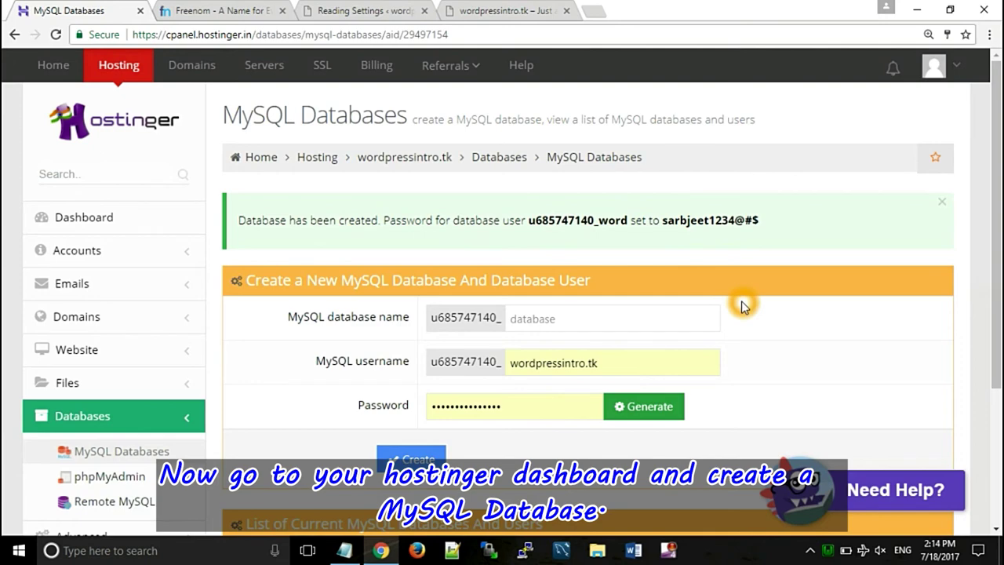
scroll(999, 337, down, 3)
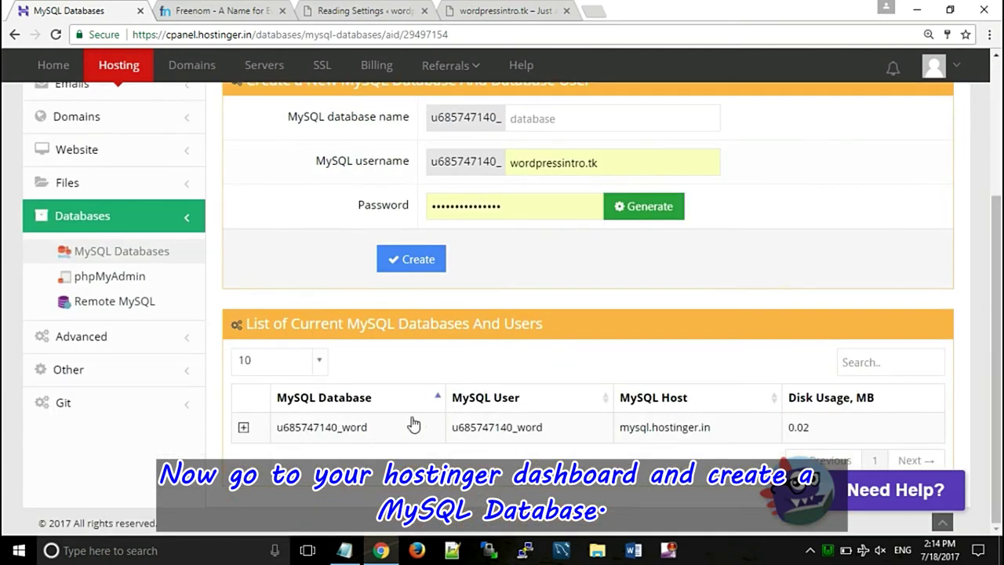
click(243, 427)
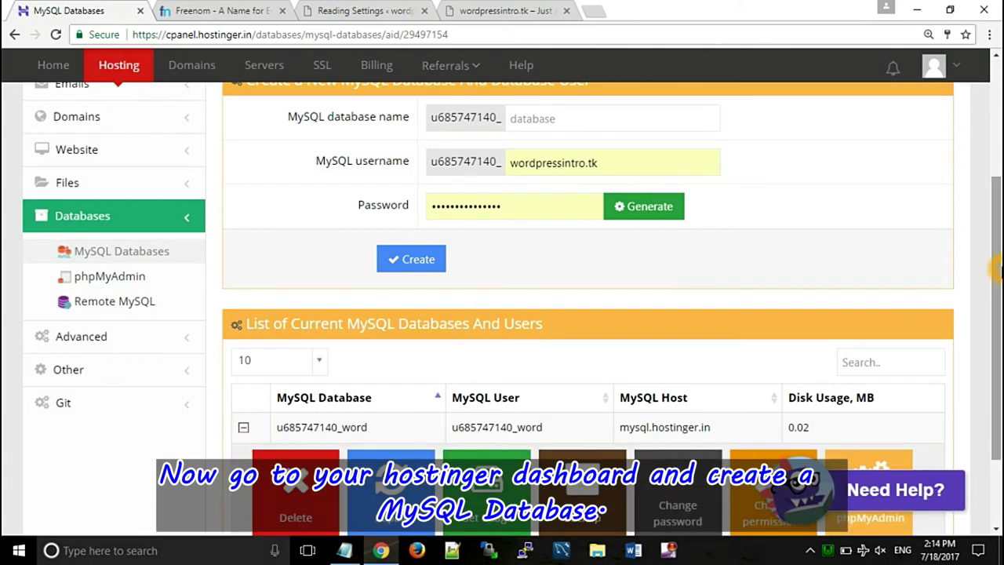
scroll(904, 314, down, 2)
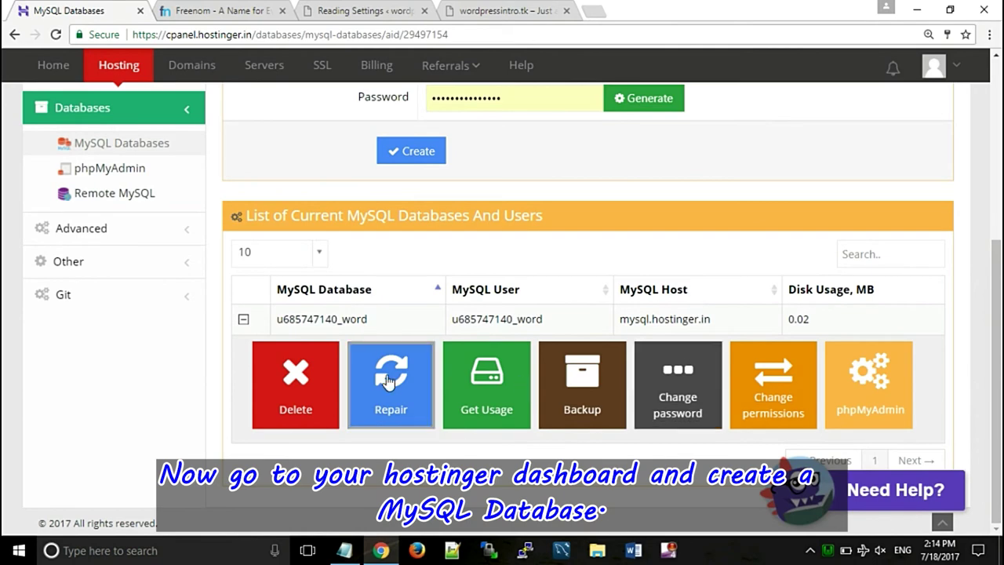
click(119, 174)
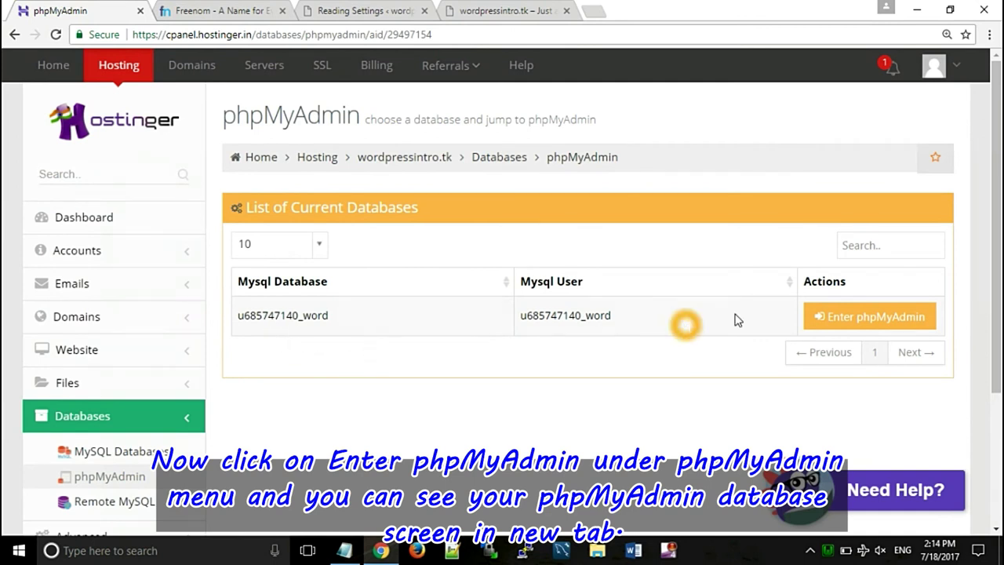
- Open phpMyAdmin for the empty word database in a new browser tab
click(867, 319)
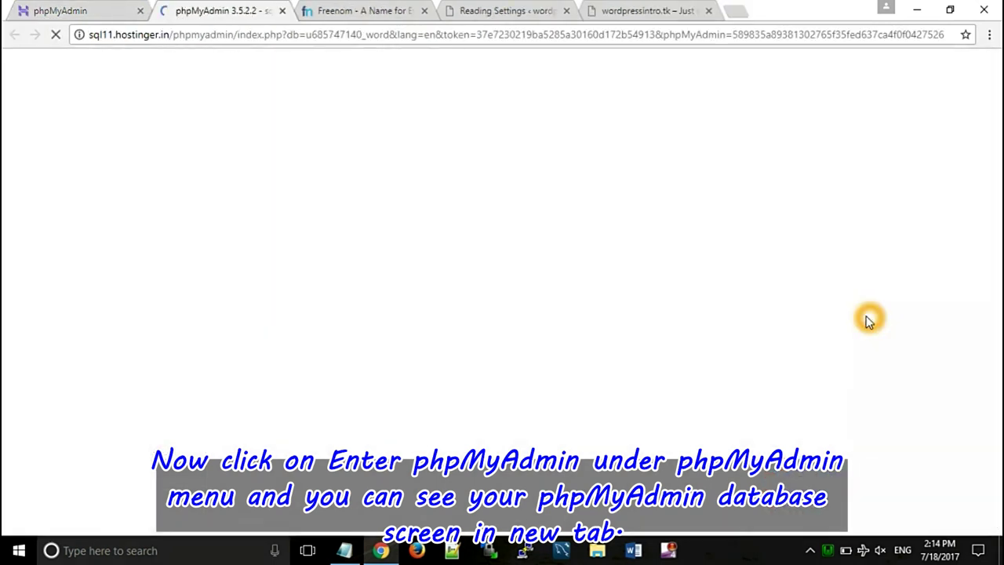
click(812, 551)
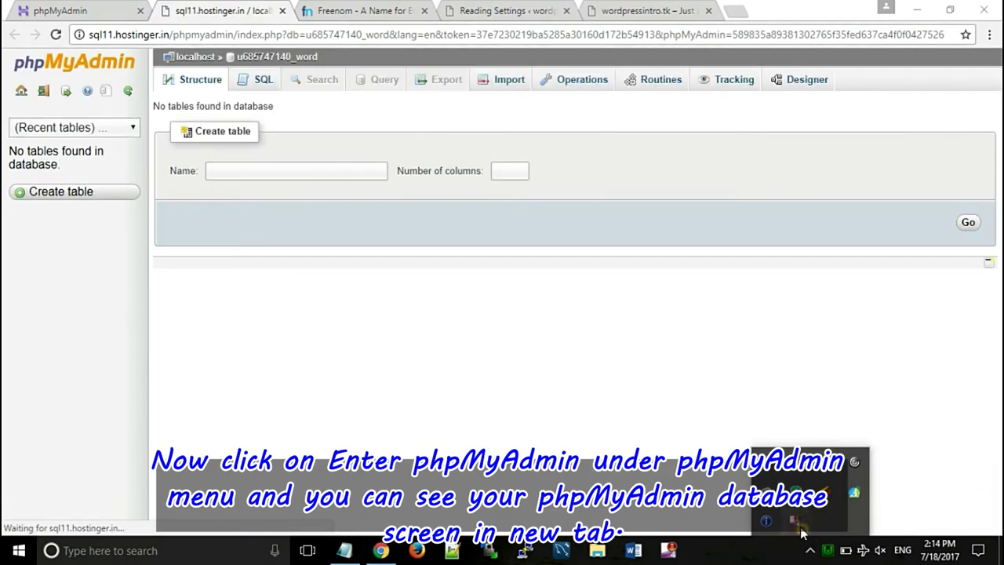
right_click(800, 531)
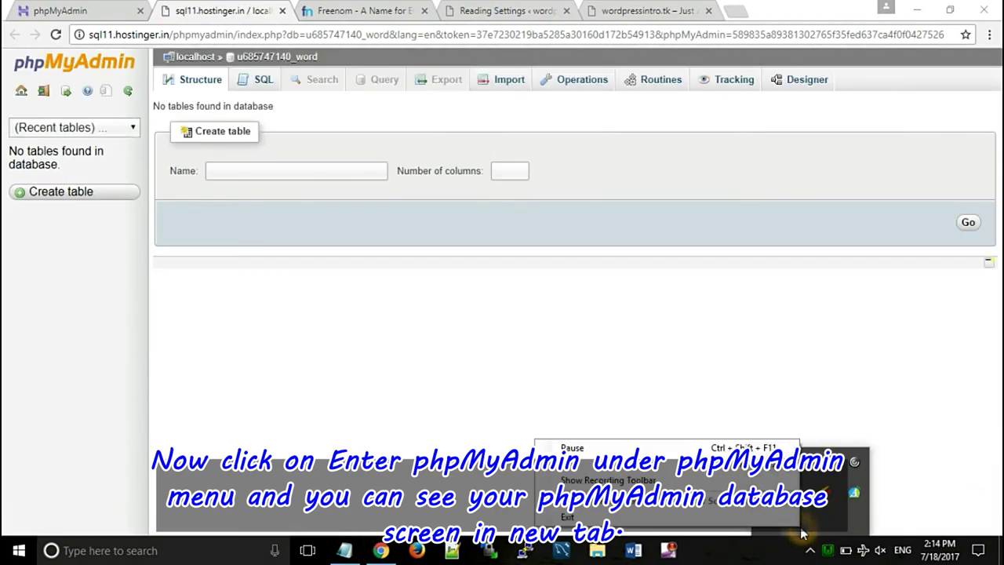
click(684, 336)
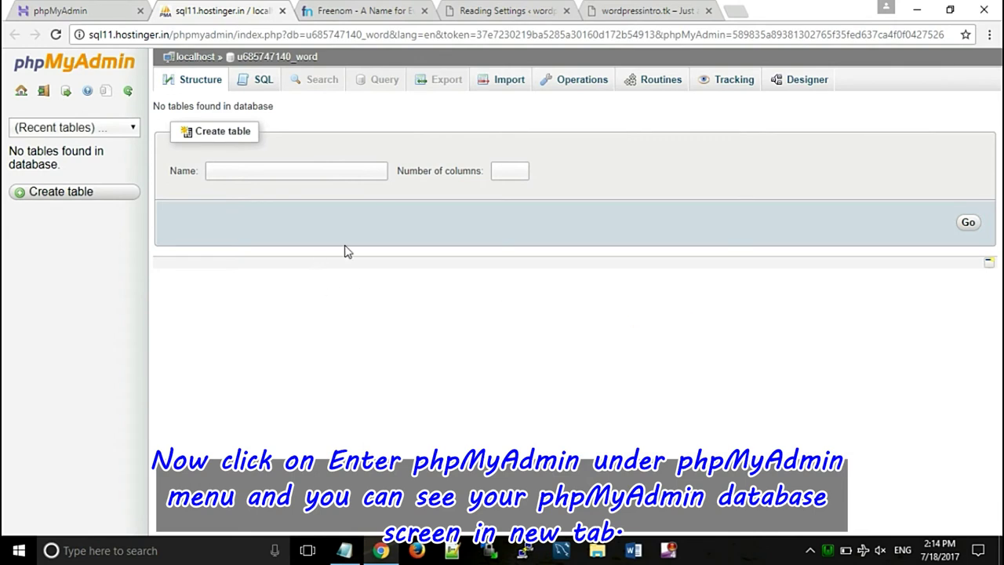
click(330, 300)
click(665, 11)
- Load the WampServer localhost homepage in a new tab, look it over, then close it
click(653, 11)
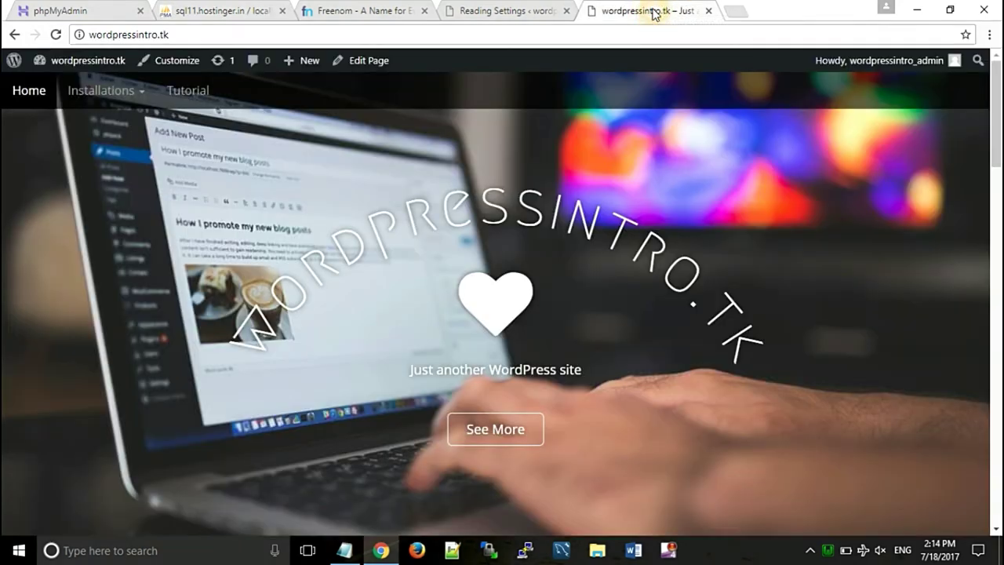
click(735, 13)
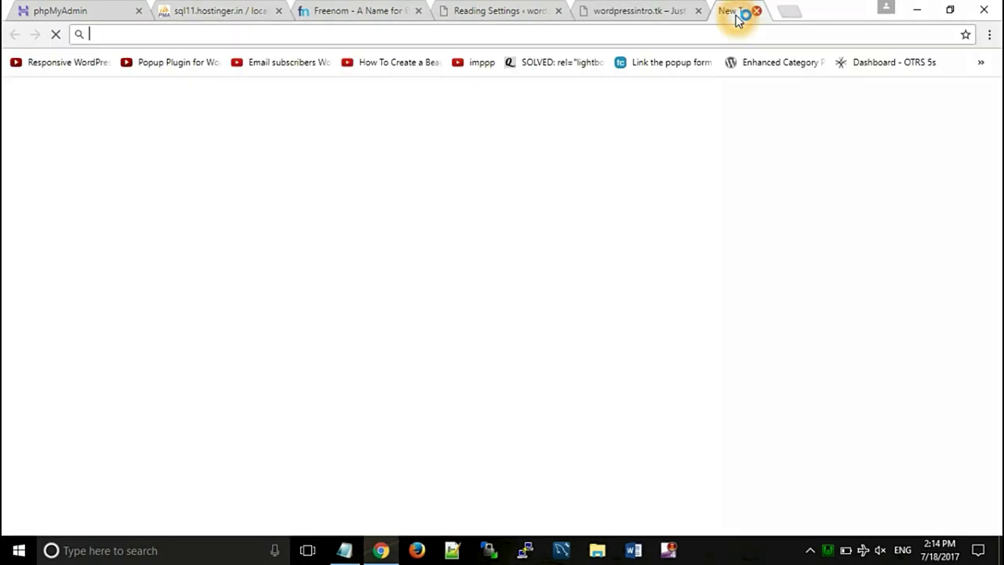
text(lo)
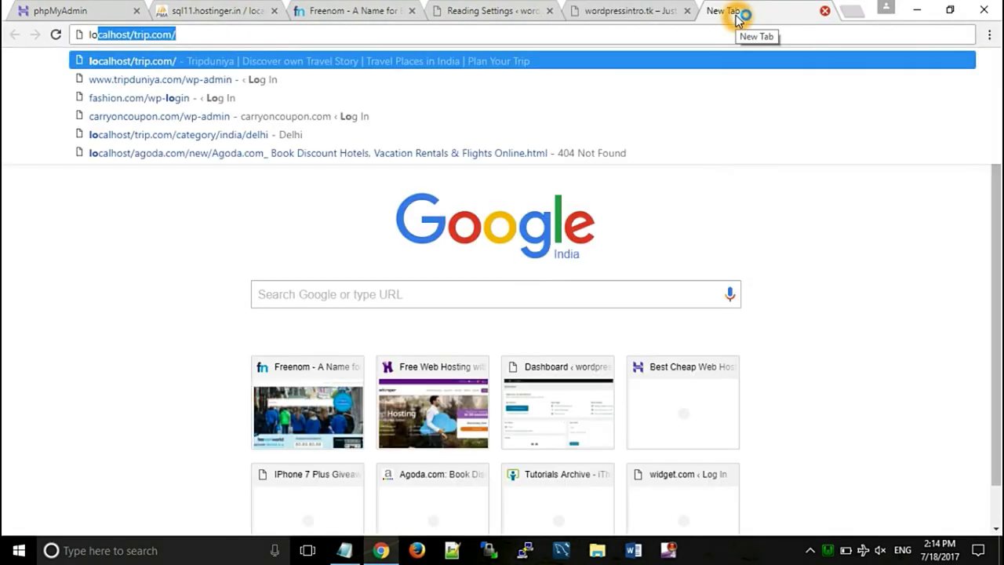
text(cal)
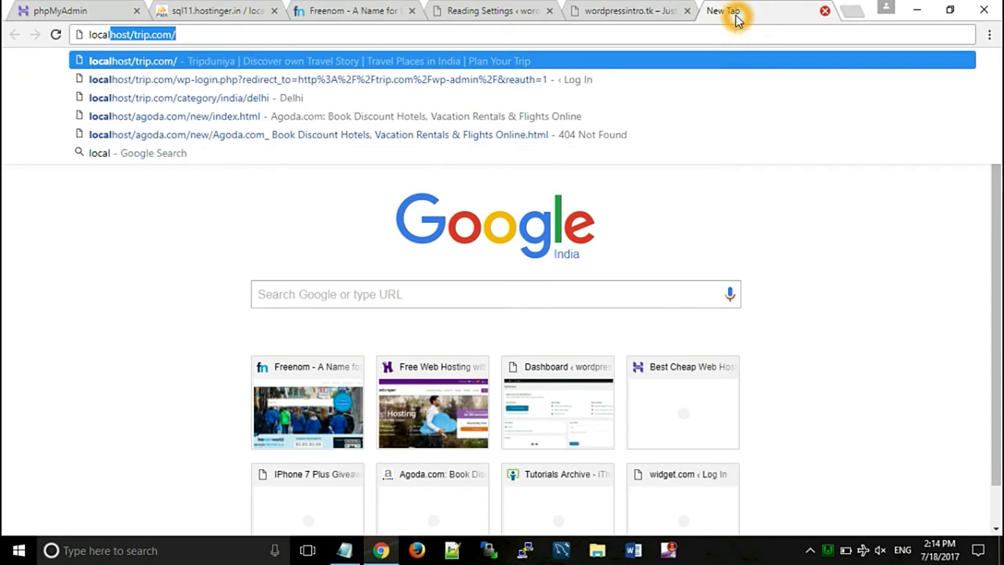
text(host)
key(Return)
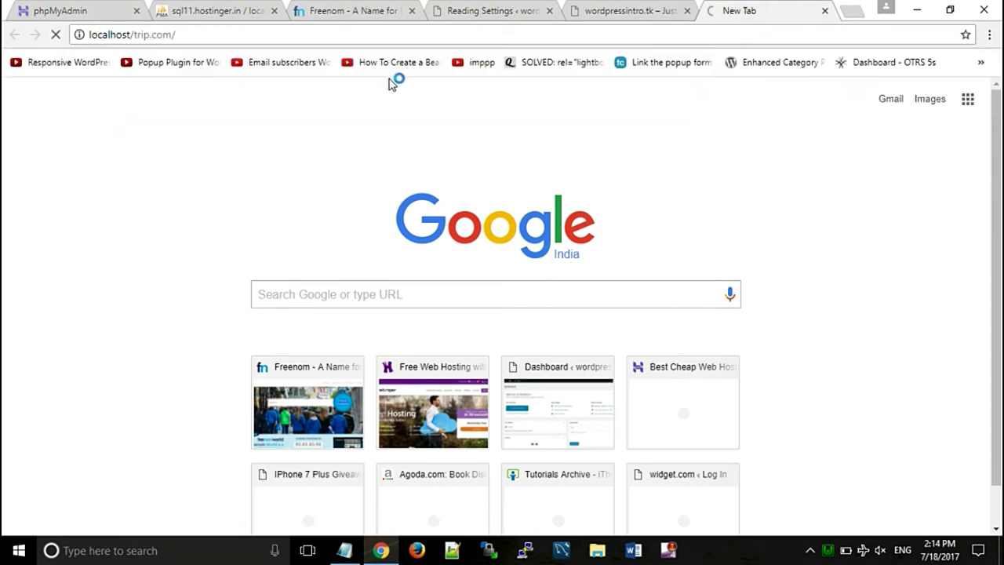
drag(224, 38, 132, 34)
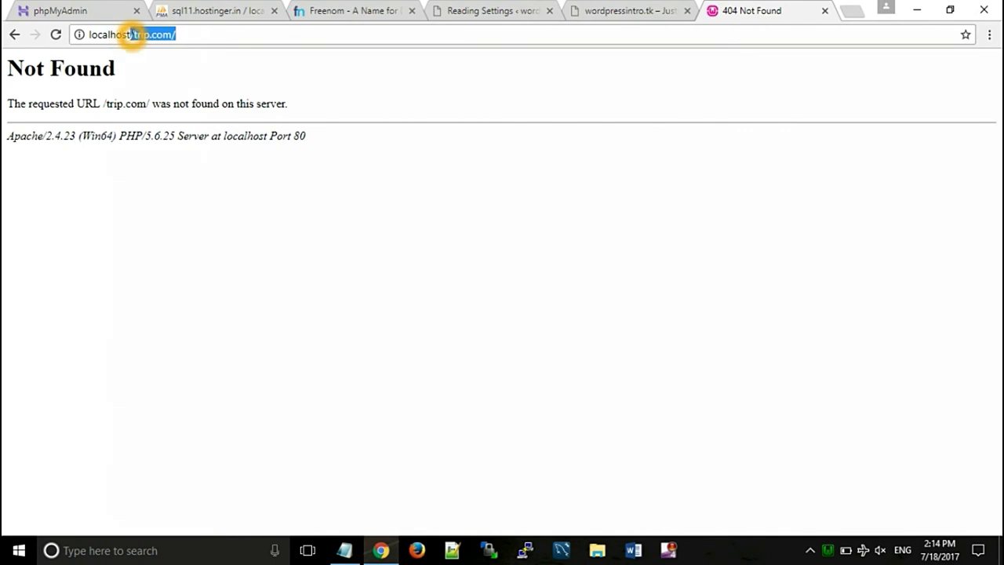
key(BackSpace)
key(Return)
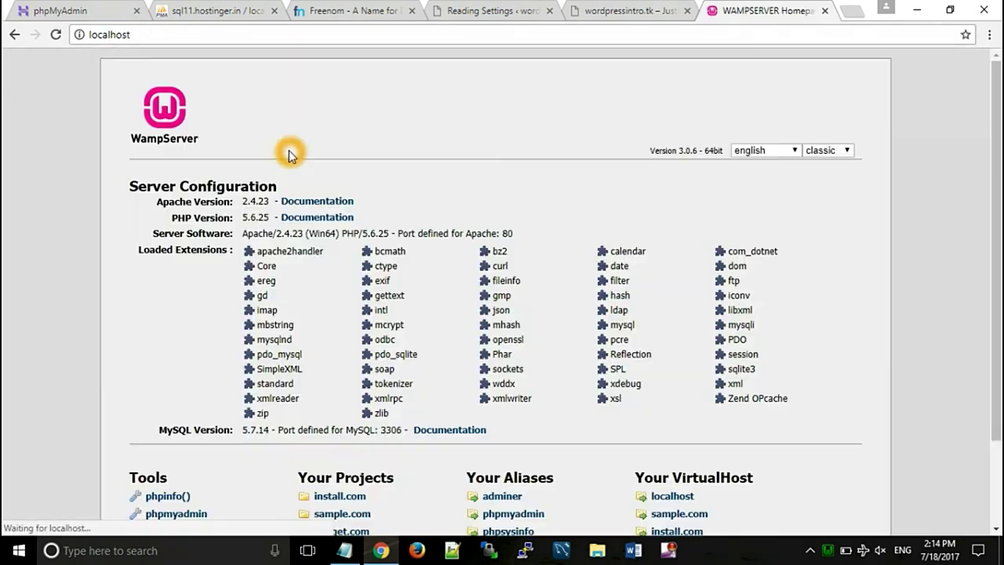
drag(997, 189, 996, 271)
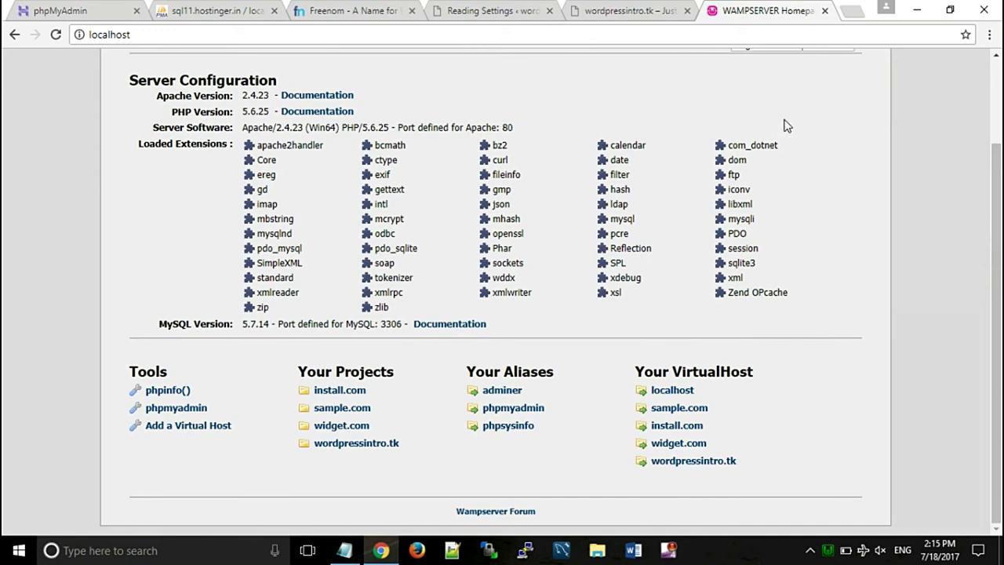
click(820, 10)
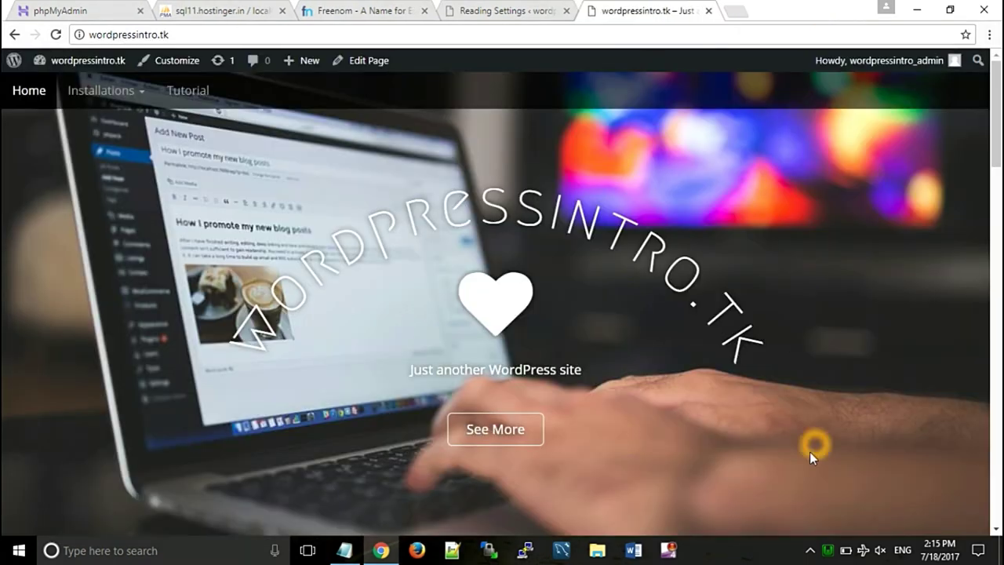
- Log in to local phpMyAdmin via WampServer and open Export for the wordpressintro_tk database
click(830, 550)
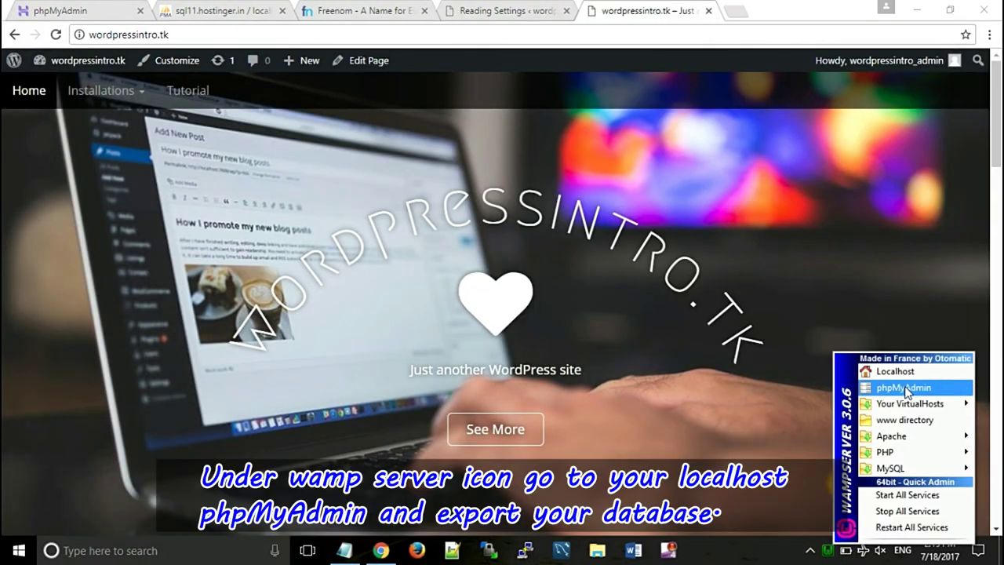
click(902, 390)
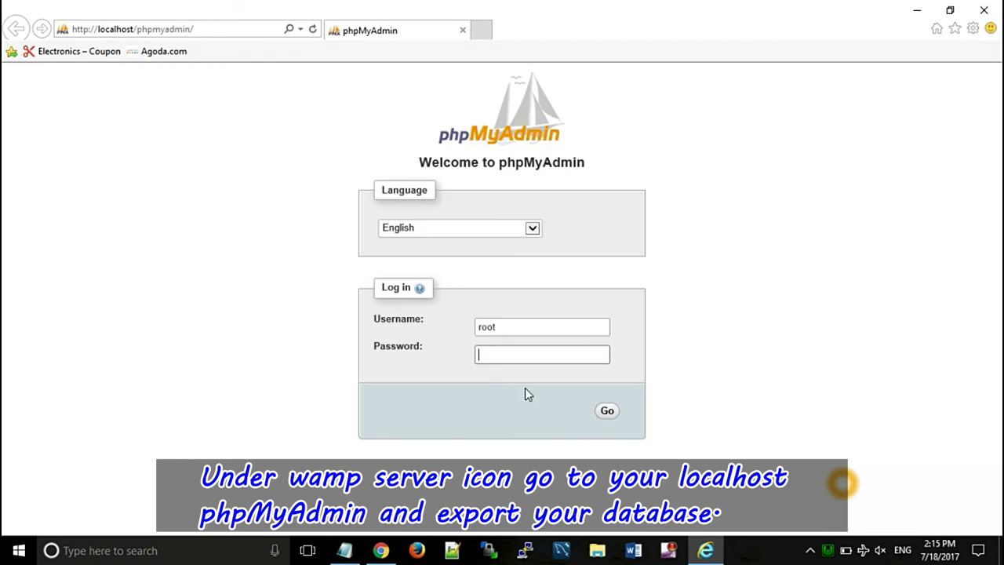
click(609, 412)
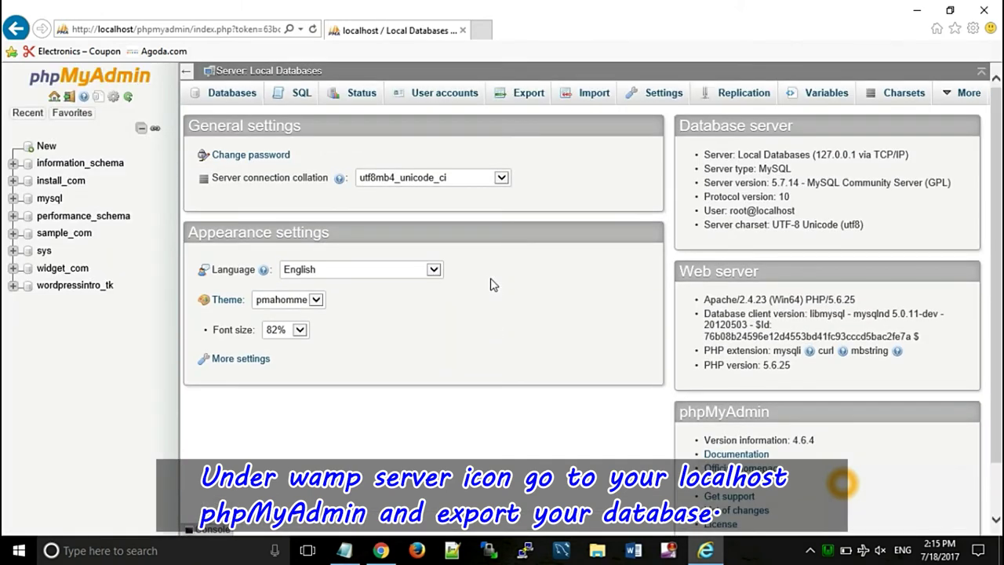
click(73, 287)
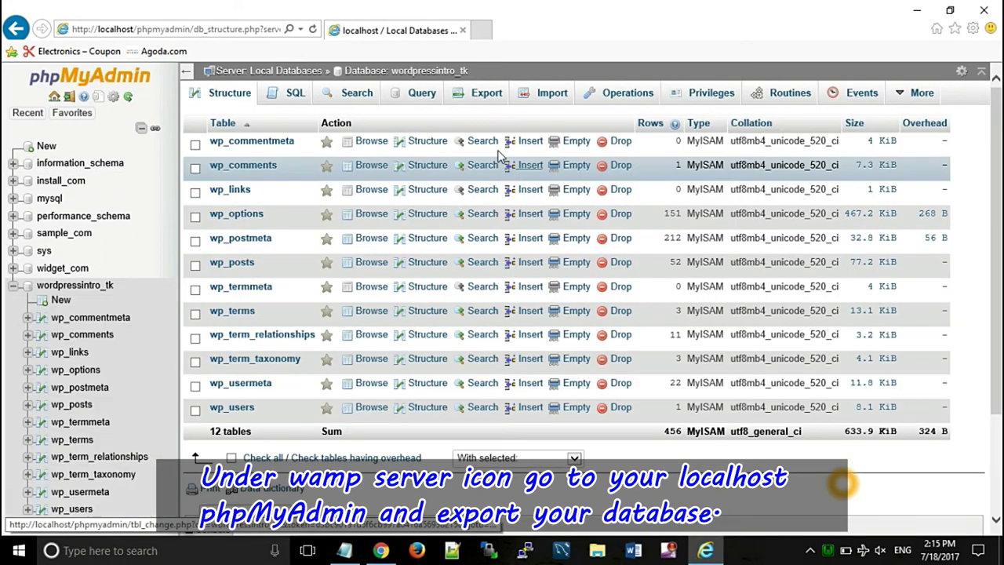
click(480, 95)
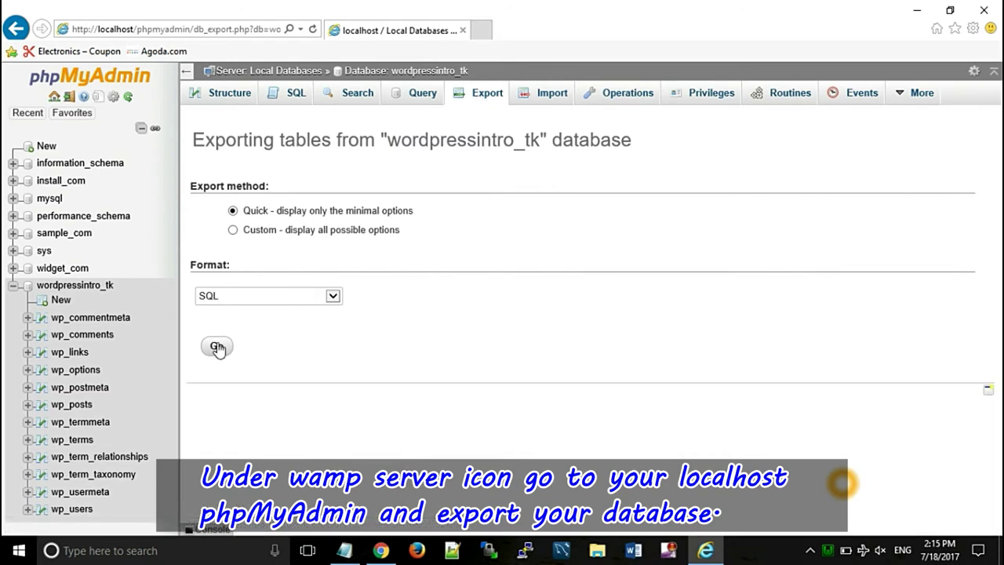
- Export wordpressintro_tk with Quick/SQL and save wordpressintro_tk.sql to the Desktop
click(217, 349)
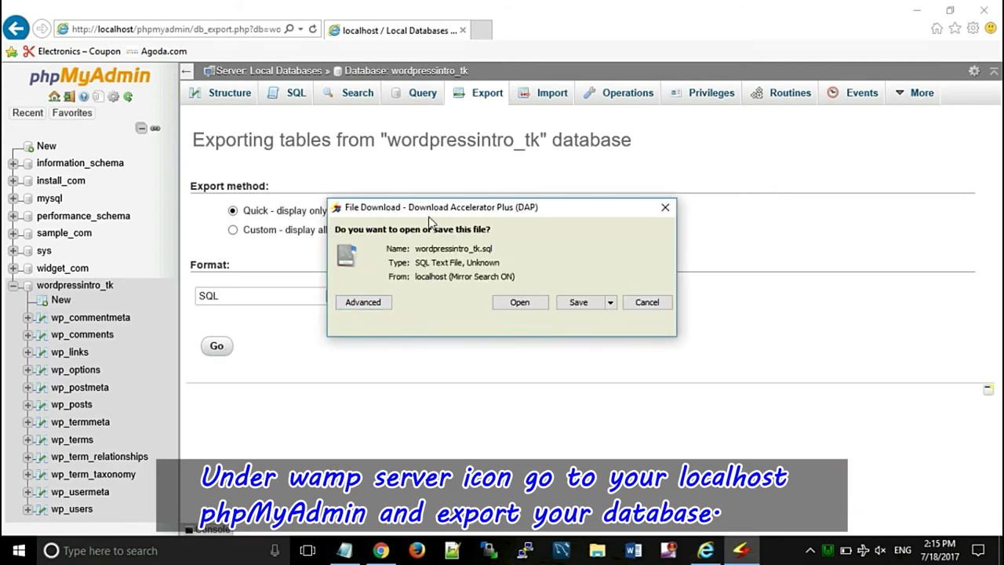
click(580, 304)
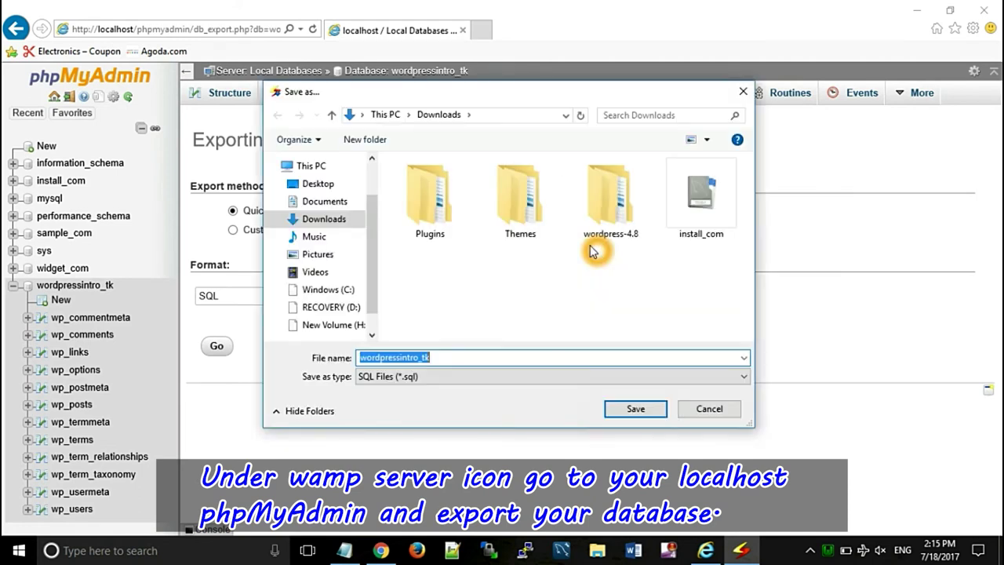
click(298, 186)
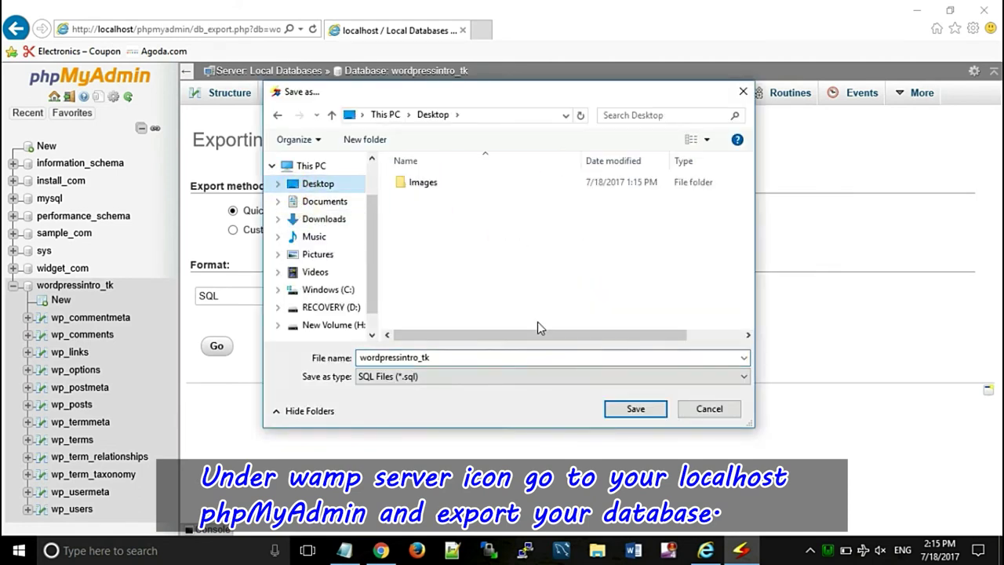
click(633, 408)
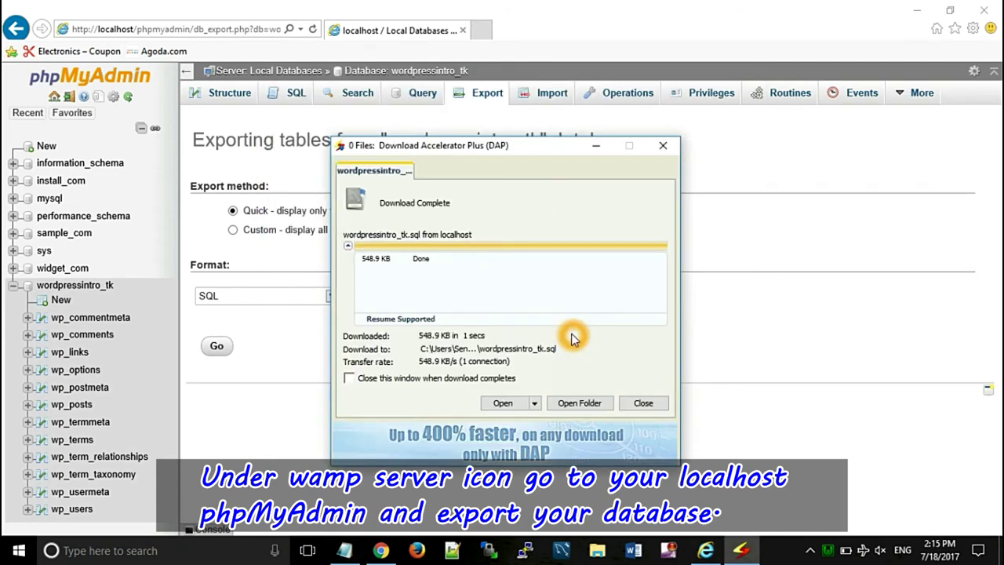
click(654, 152)
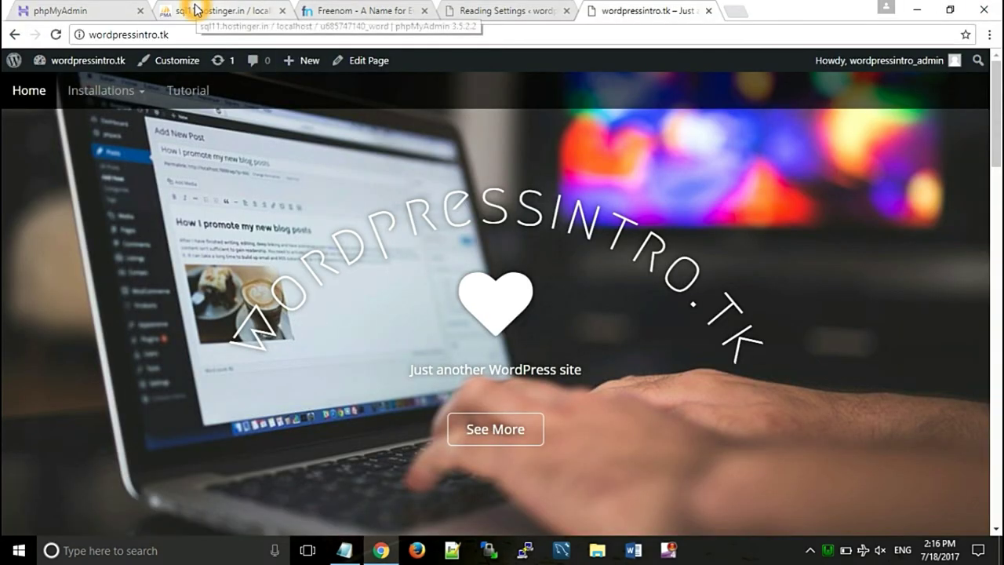
- On Hostinger phpMyAdmin's Import page, choose wordpressintro_tk.sql from the Desktop as the file
click(202, 8)
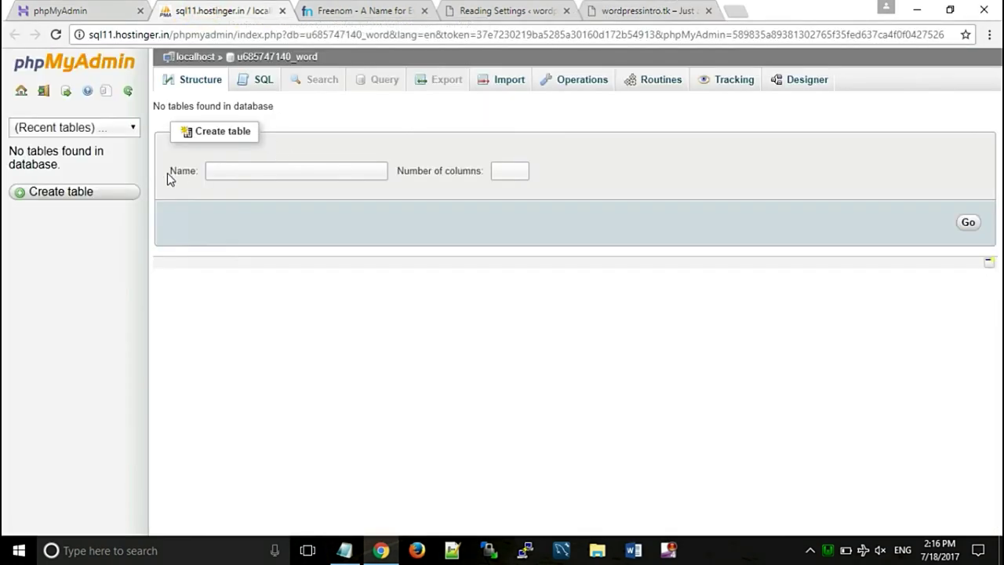
click(500, 81)
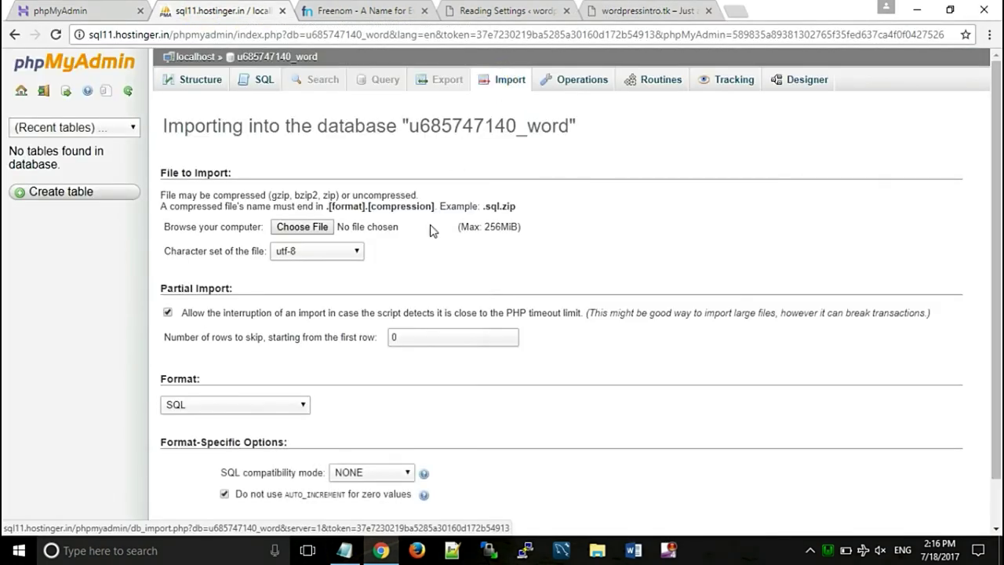
click(305, 225)
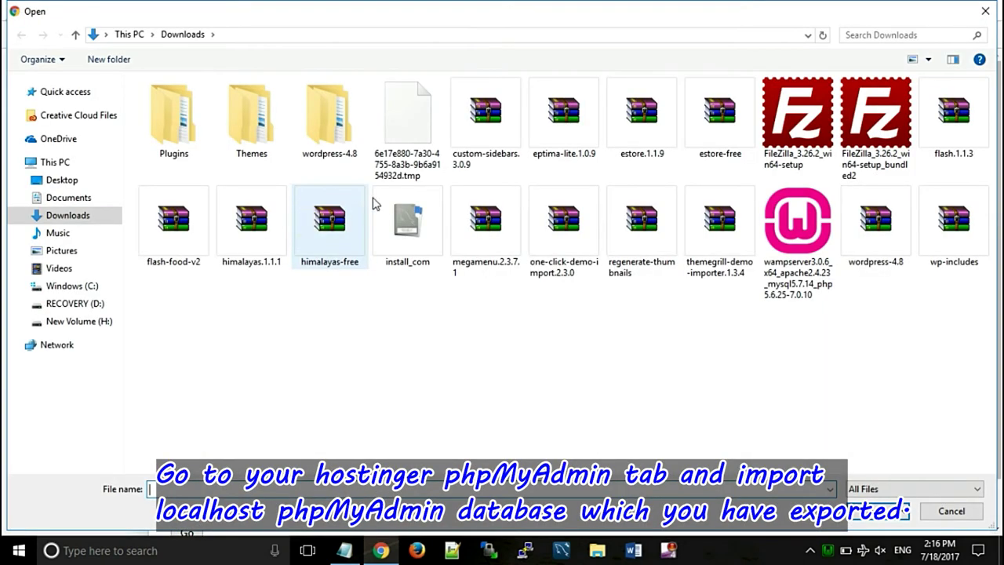
click(58, 185)
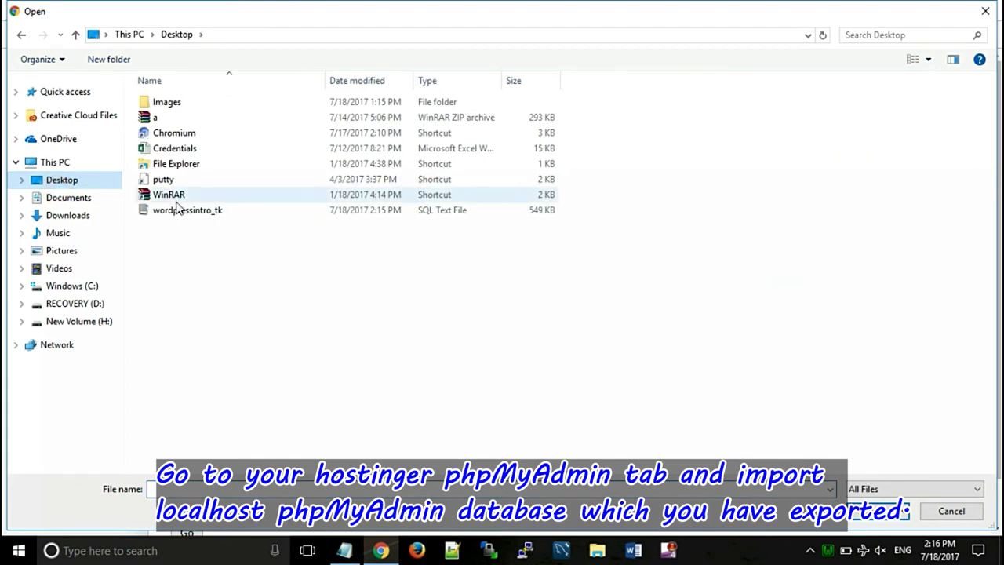
click(202, 213)
click(636, 424)
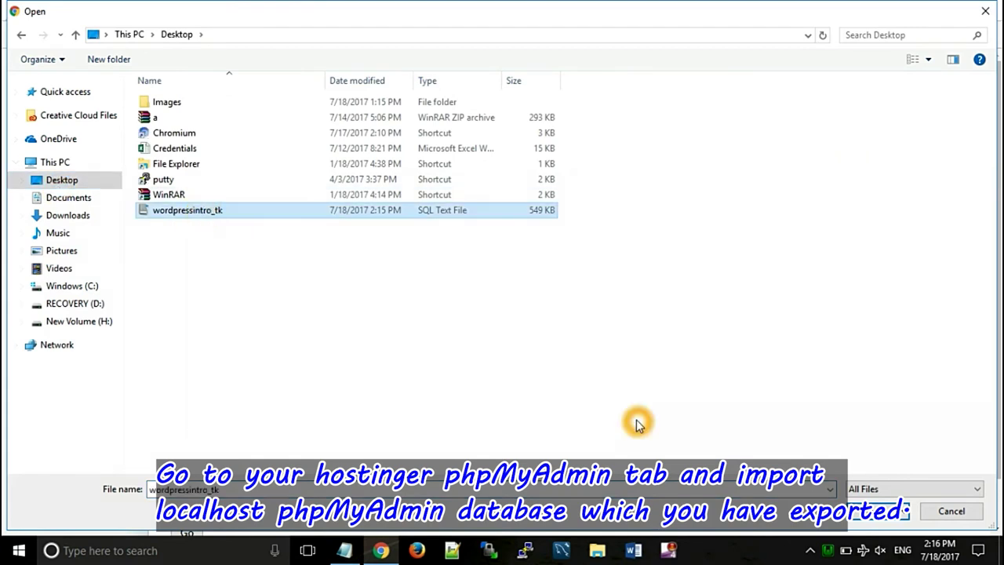
click(870, 505)
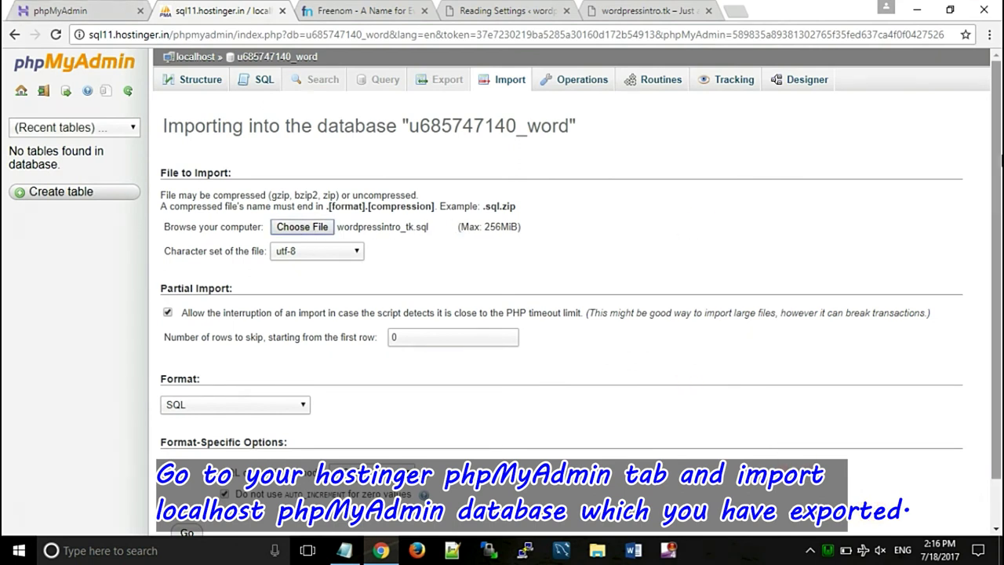
scroll(997, 192, down, 1)
scroll(997, 193, down, 1)
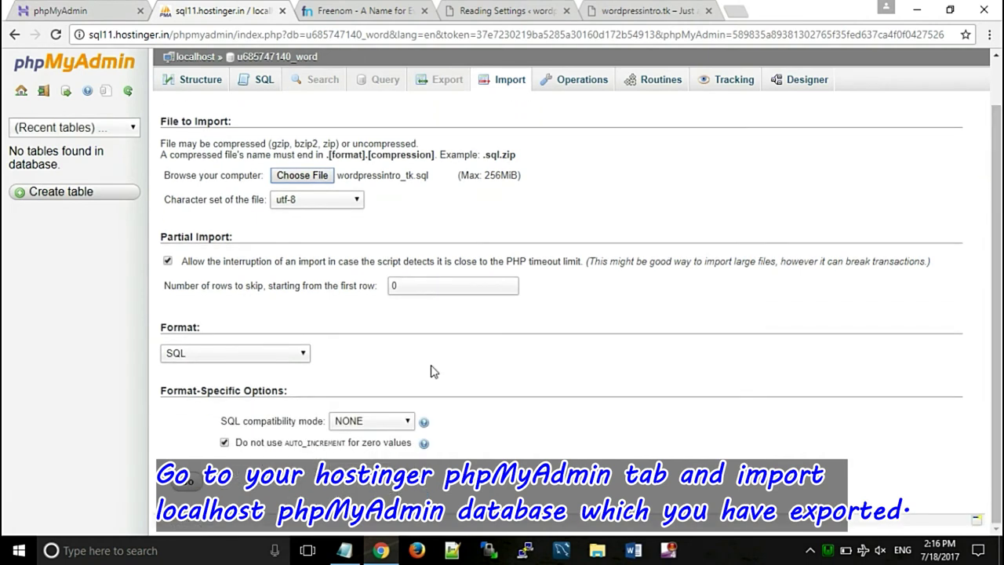
- Run the SQL import, creating twelve wp_ tables in the Hostinger database
click(187, 486)
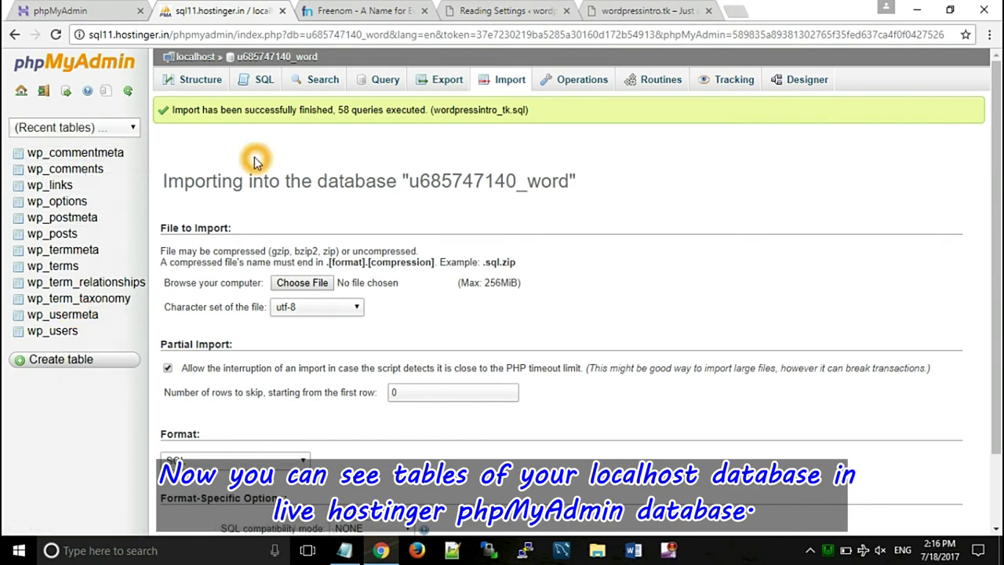
click(600, 551)
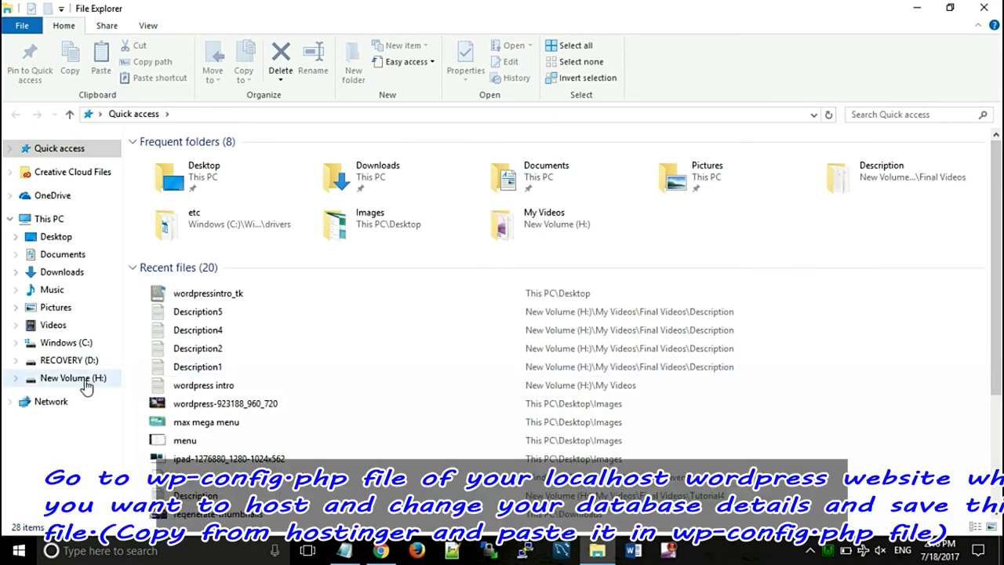
- Browse to C:\wamp64\www\wordpressintro.tk and open wp-config with Notepad++
click(70, 345)
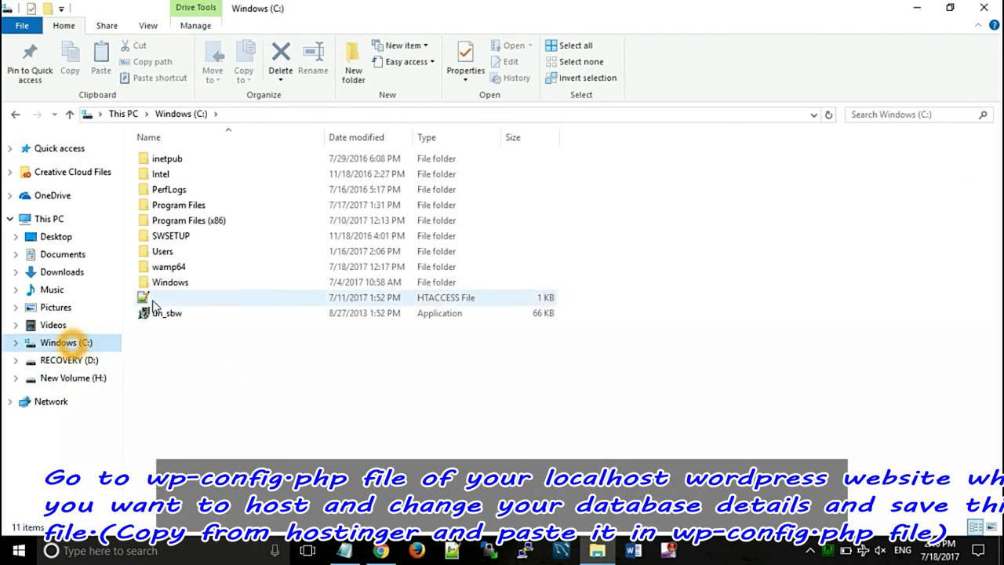
click(166, 270)
double_click(166, 272)
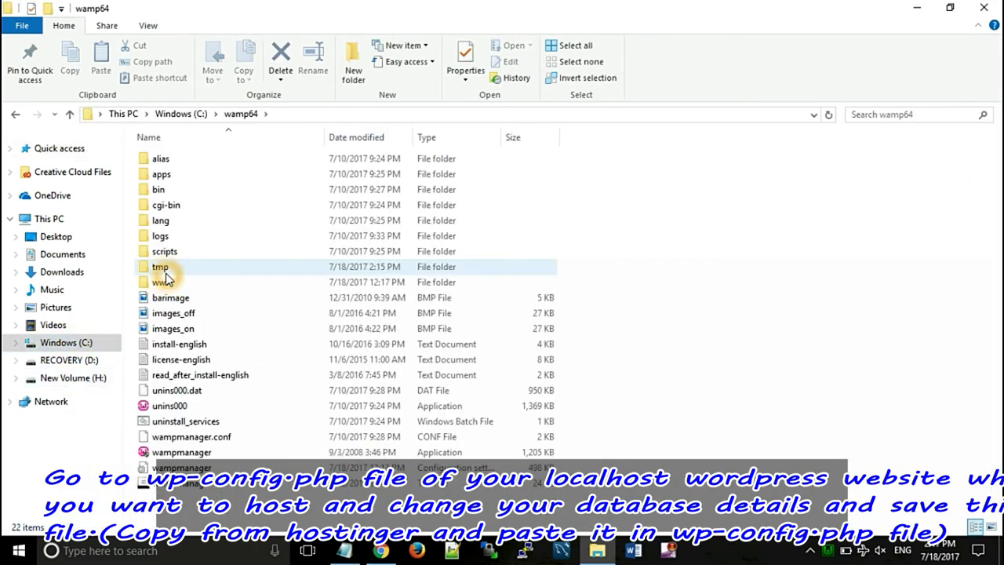
double_click(167, 280)
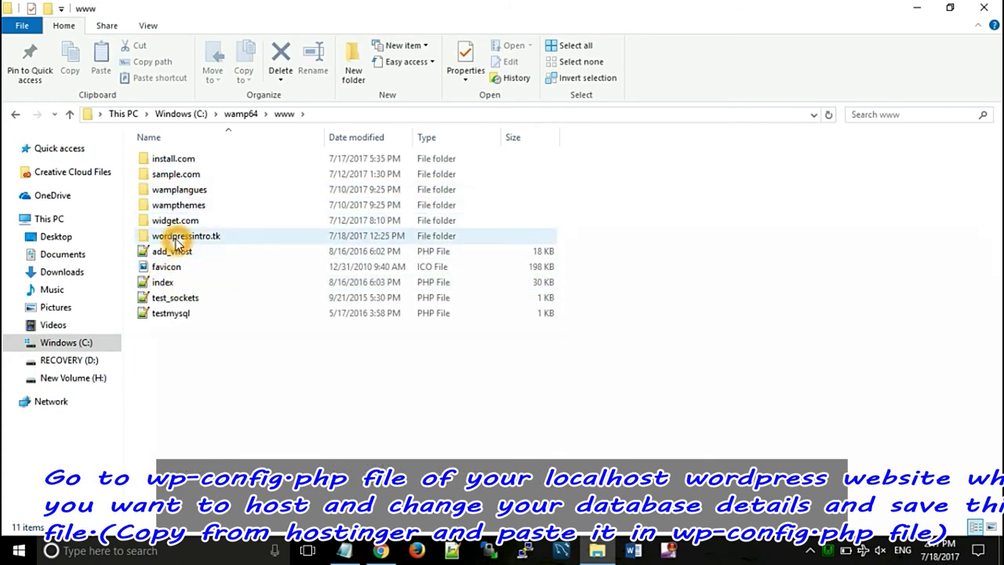
double_click(179, 235)
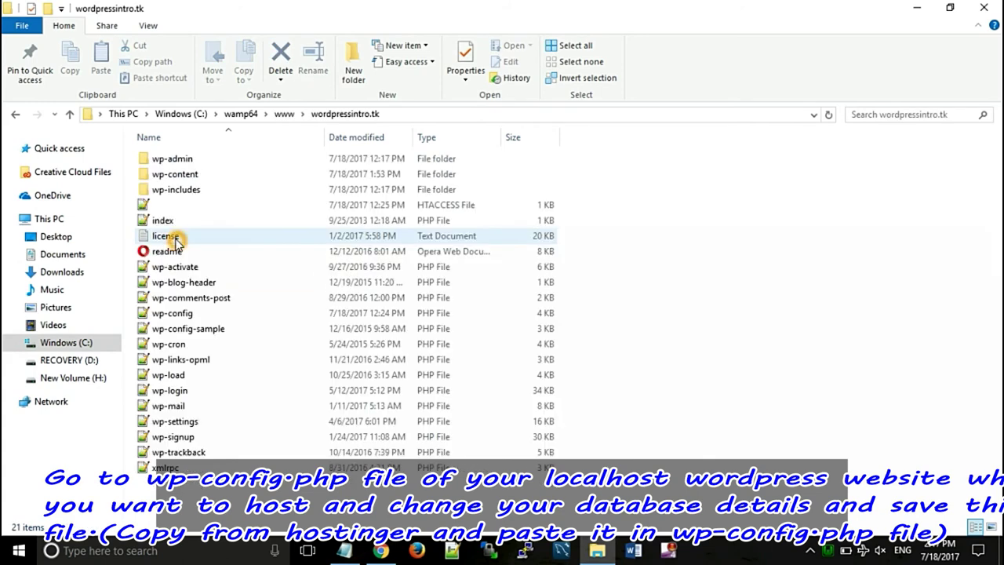
right_click(184, 315)
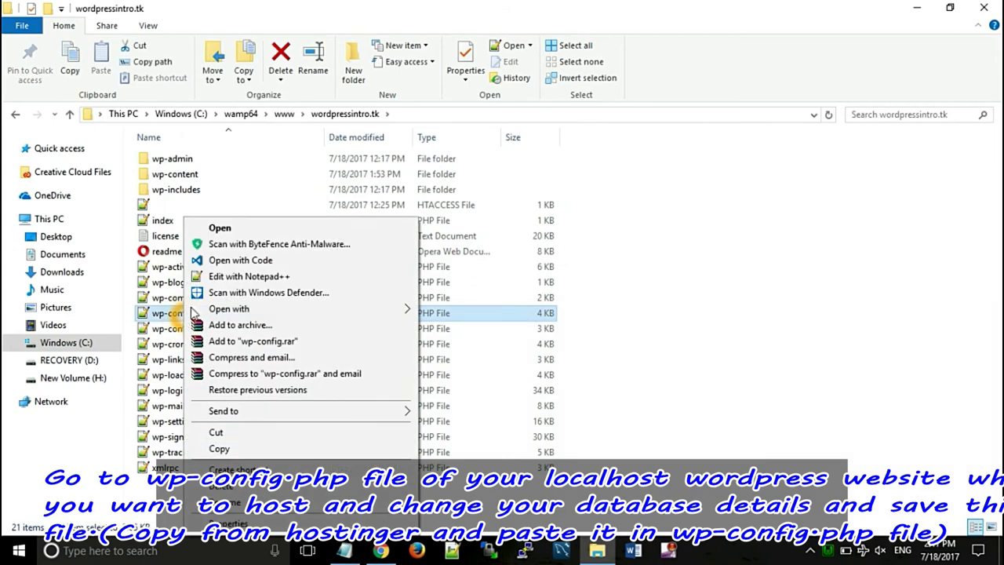
click(224, 276)
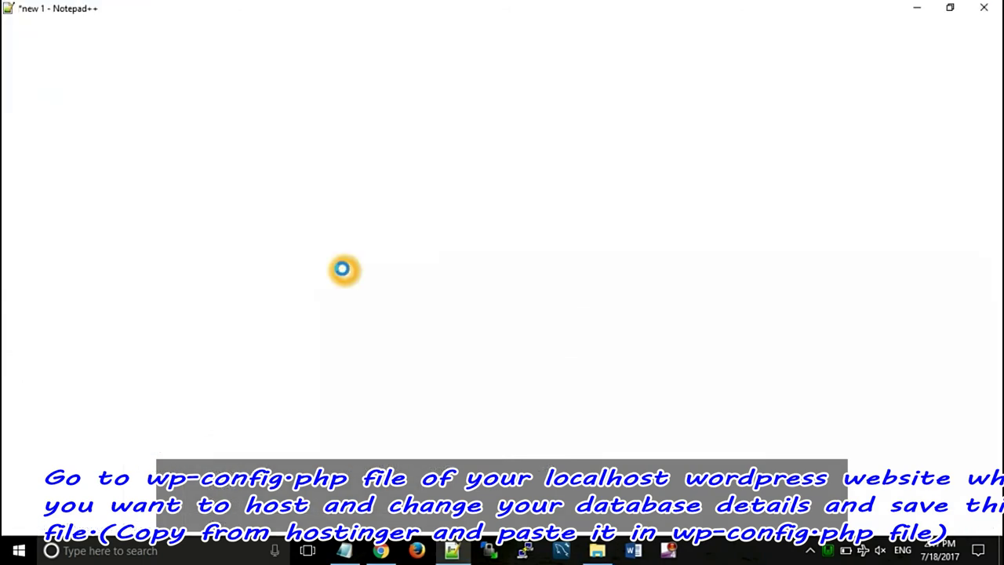
- Copy the Hostinger database name and paste it over the local name in DB_NAME
drag(997, 140, 998, 186)
click(374, 303)
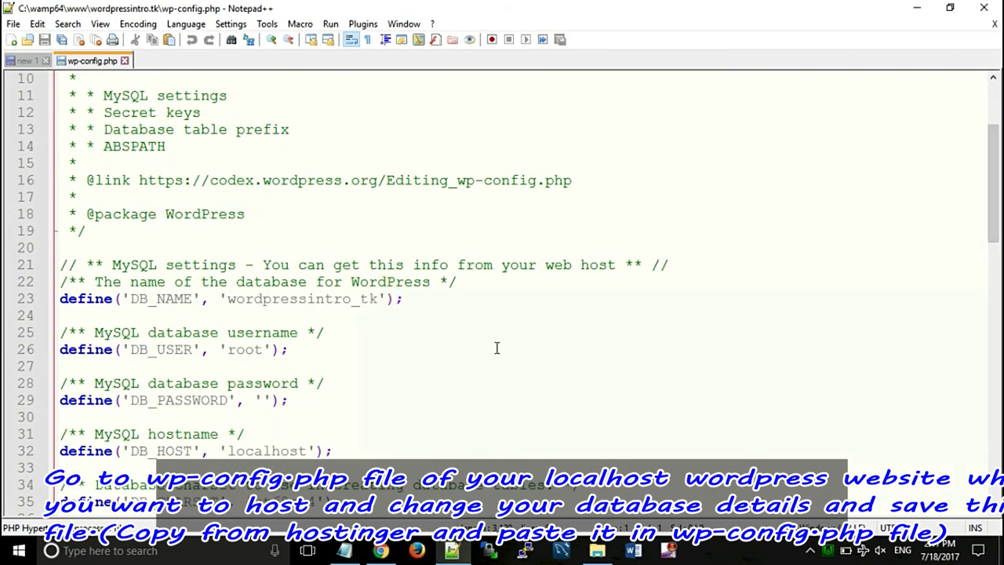
click(382, 552)
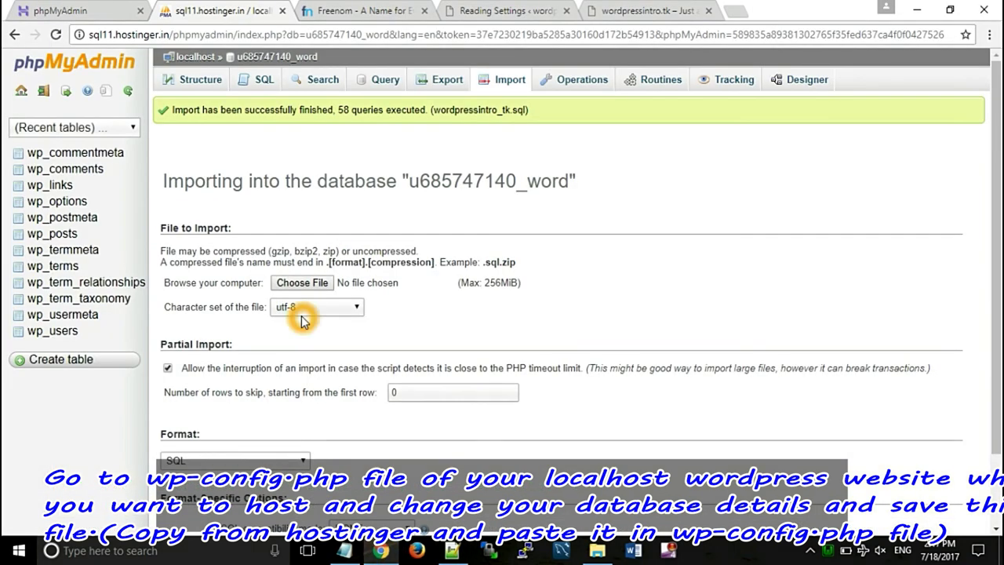
click(90, 9)
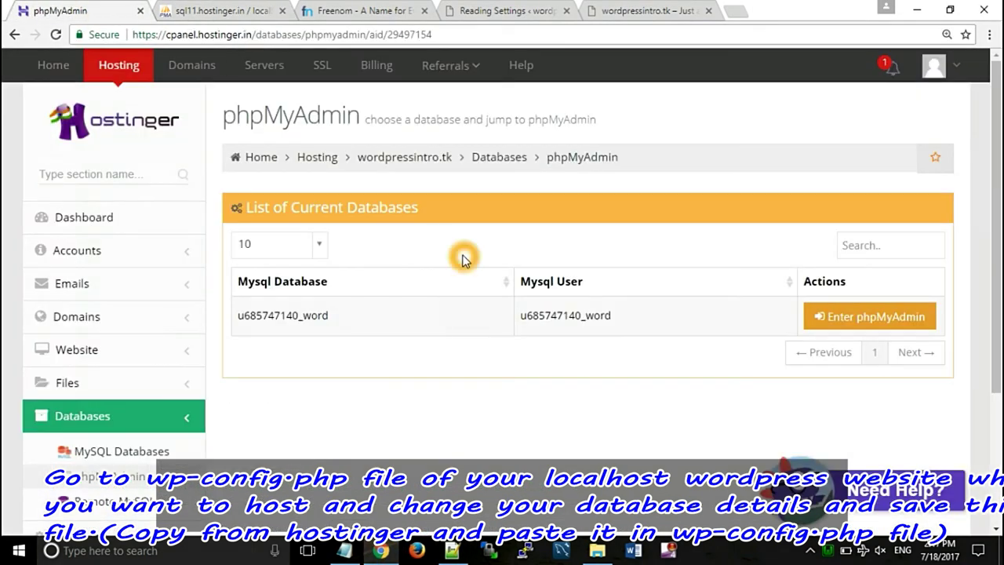
drag(331, 317, 237, 314)
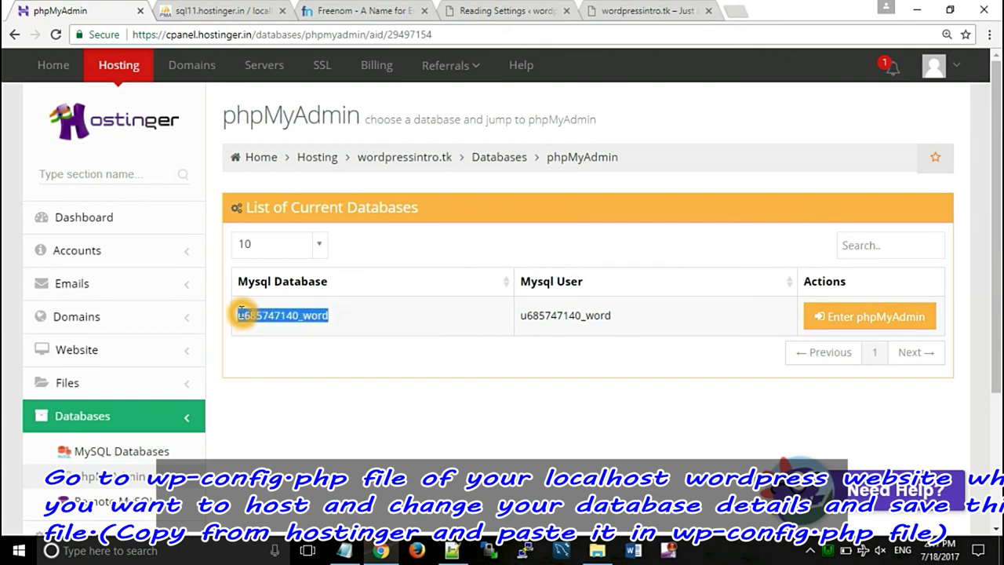
right_click(267, 316)
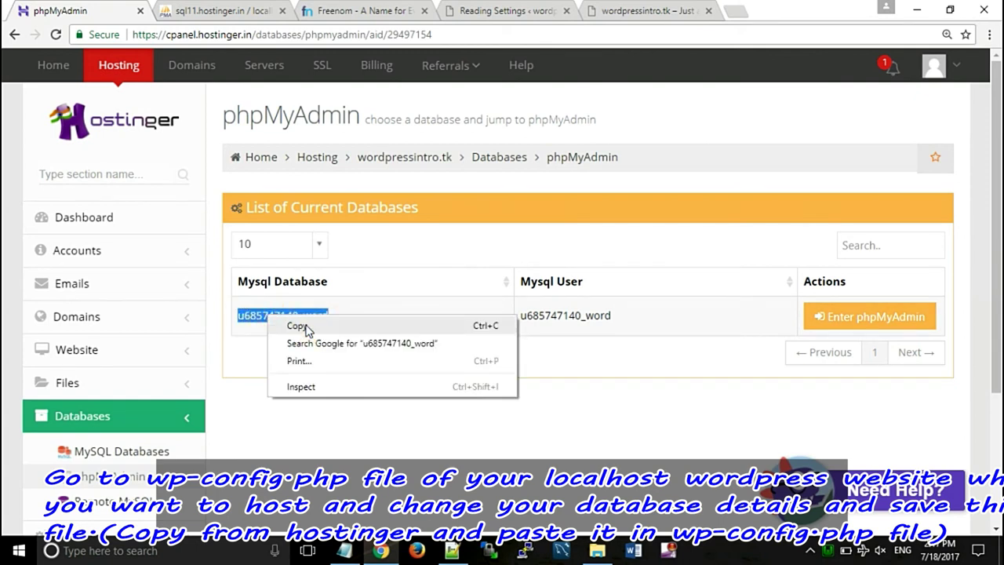
click(300, 326)
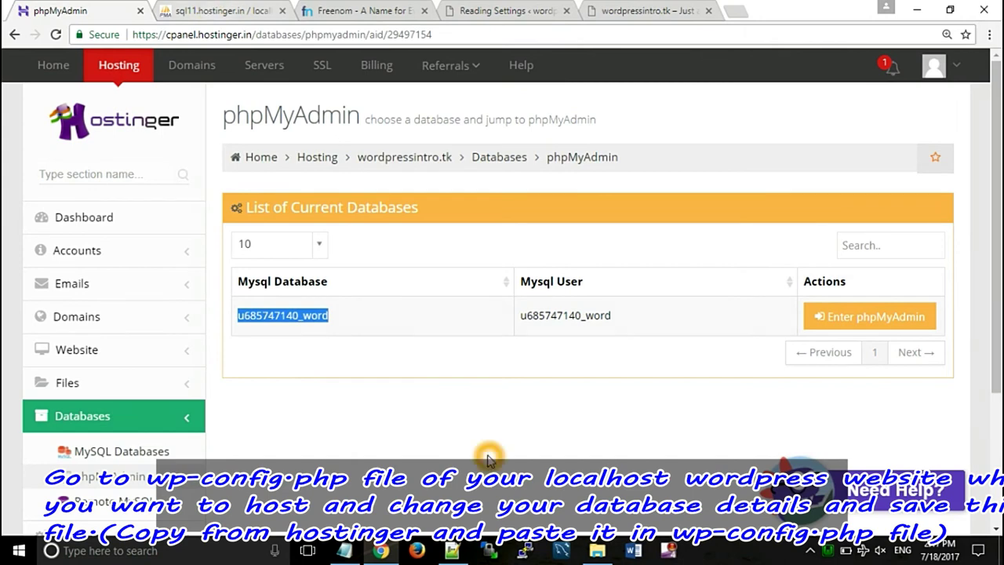
click(452, 551)
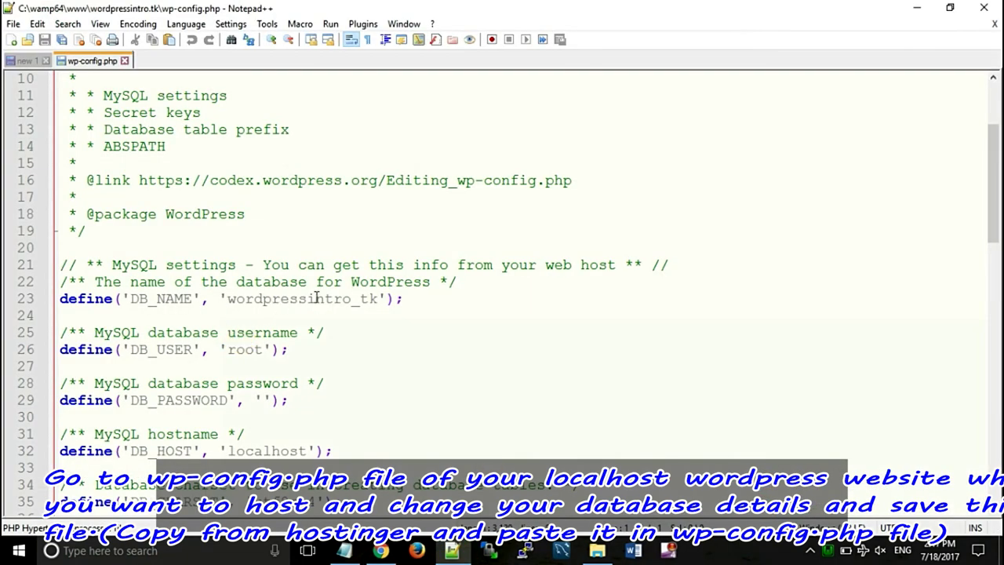
drag(378, 299, 230, 299)
key(ctrl+v)
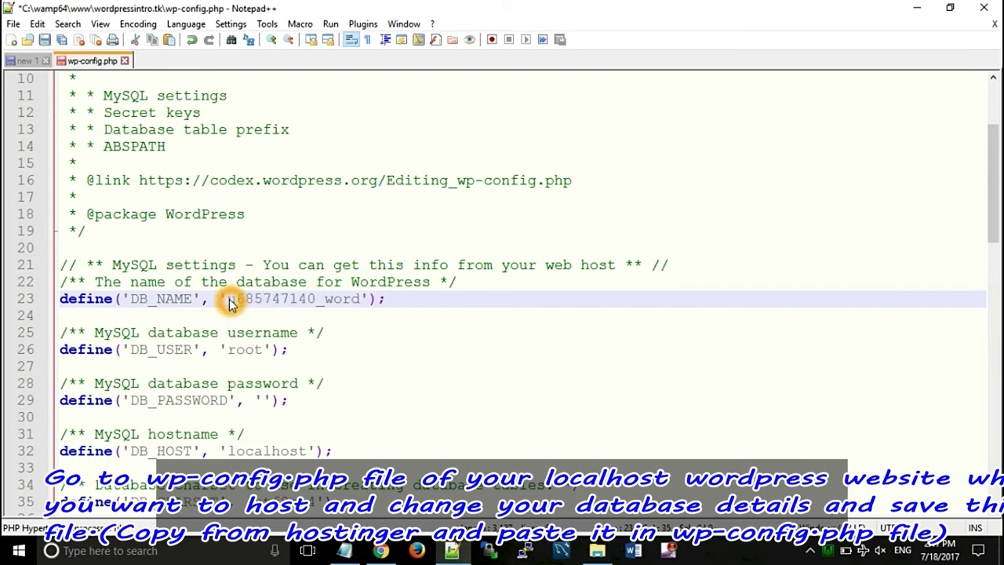
click(263, 348)
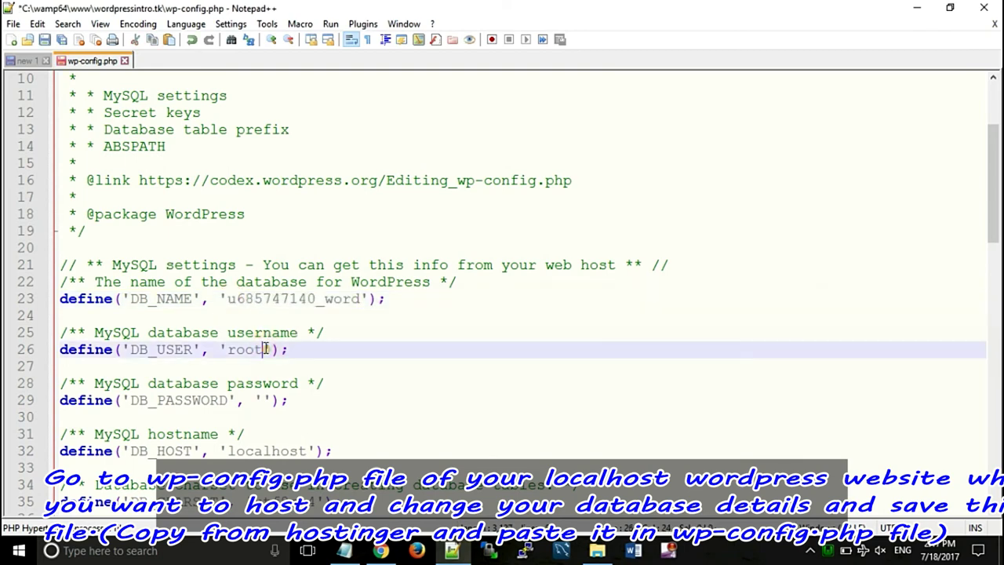
drag(242, 350, 230, 349)
key(BackSpace)
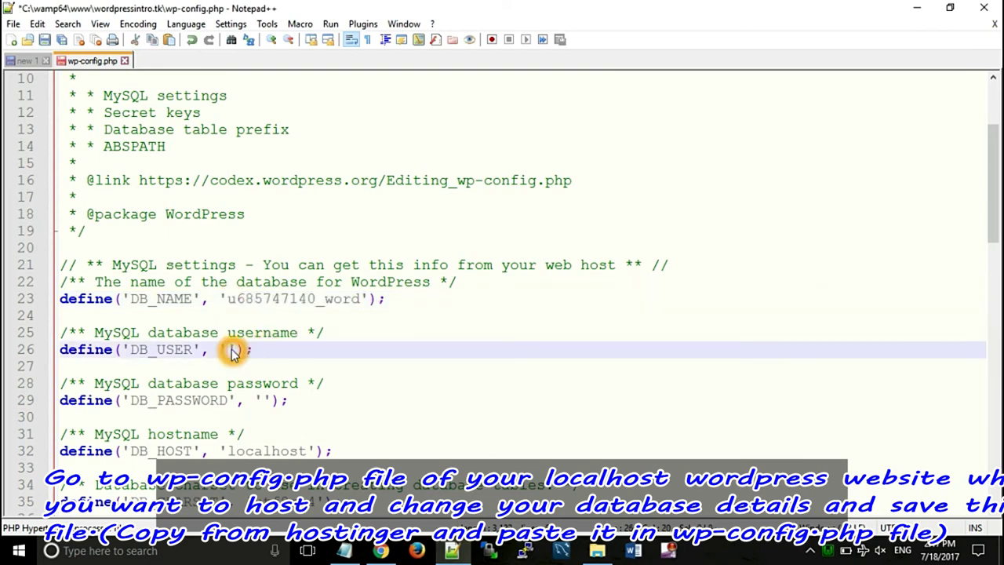
key(alt+Tab)
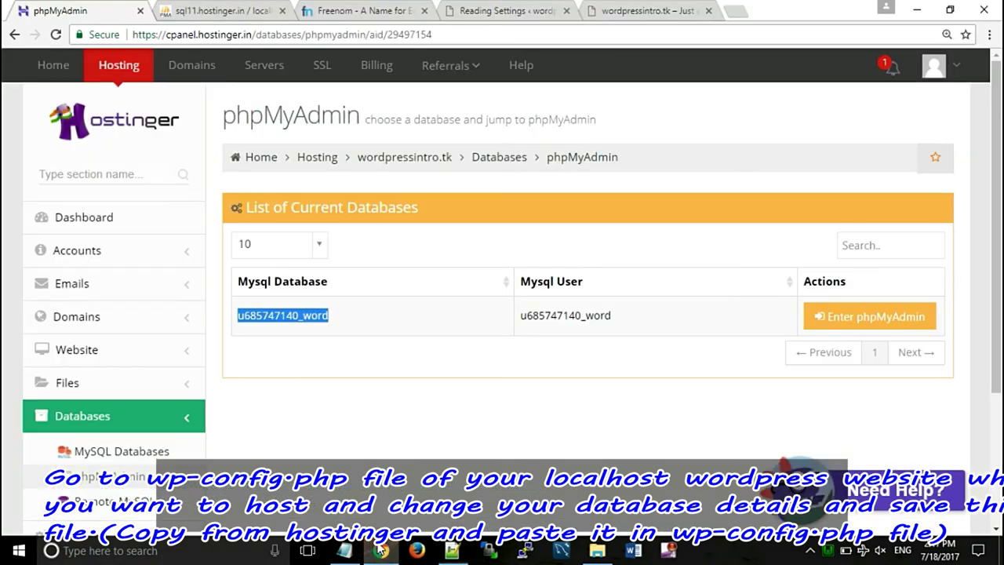
drag(611, 315, 520, 313)
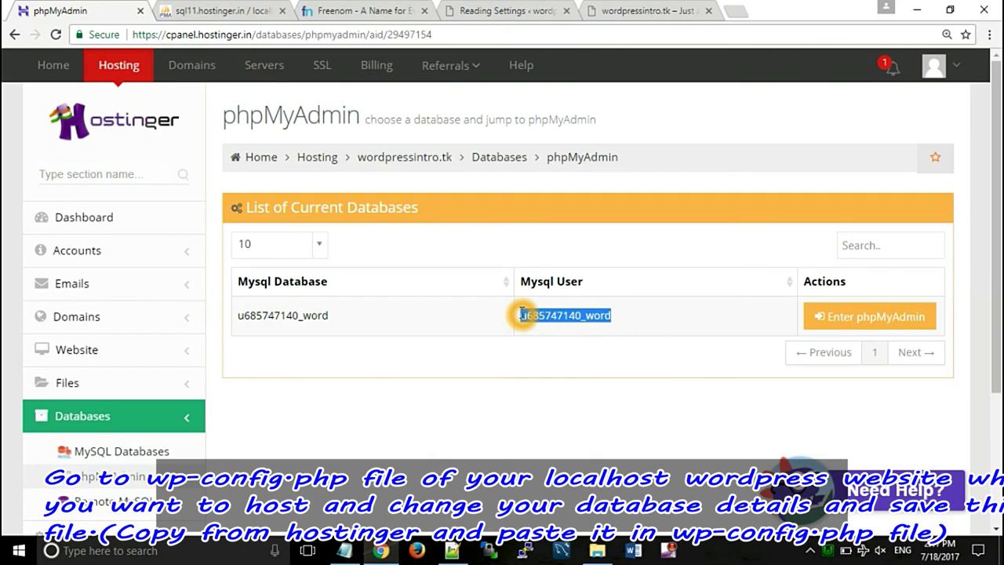
click(451, 550)
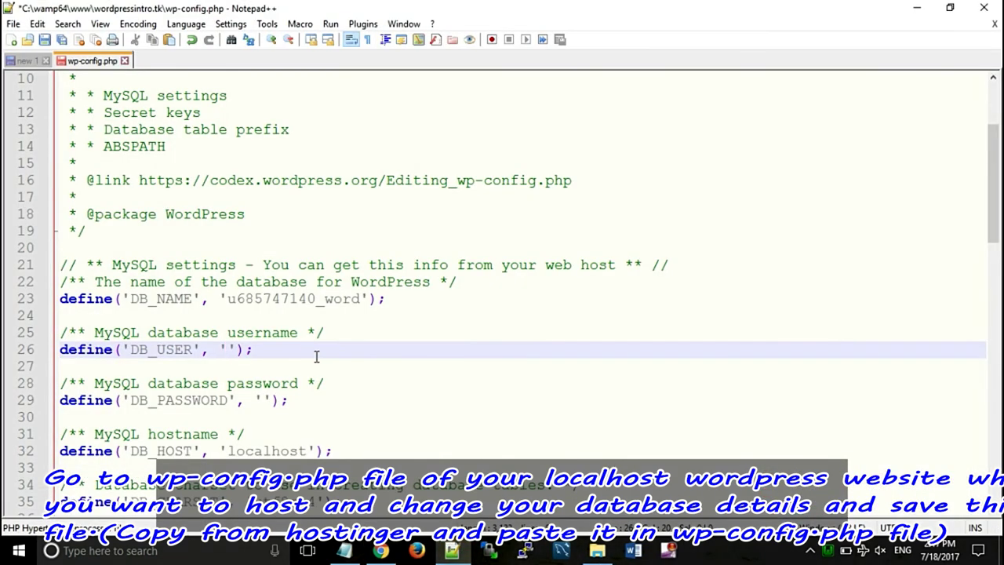
click(228, 349)
key(ctrl+v)
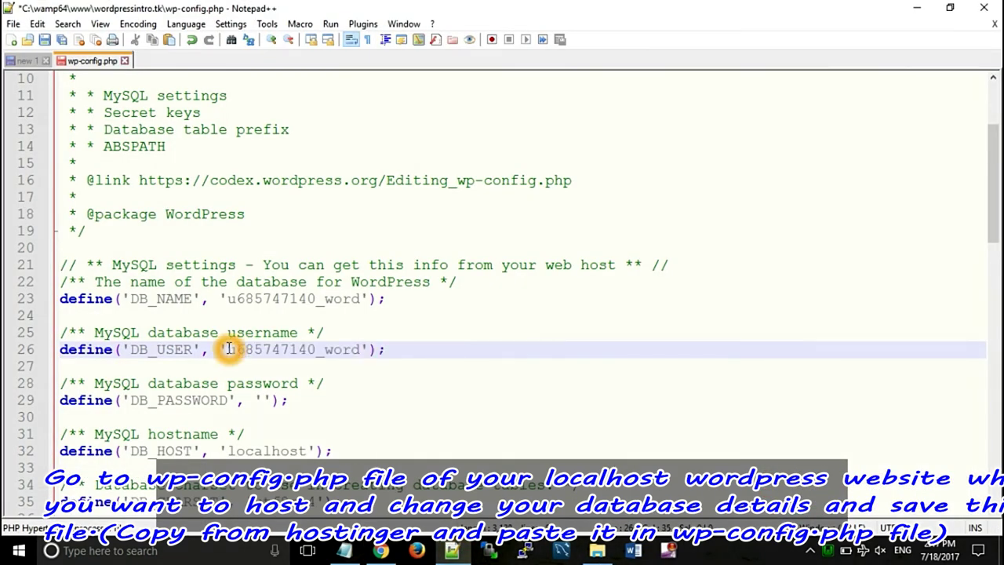
click(265, 400)
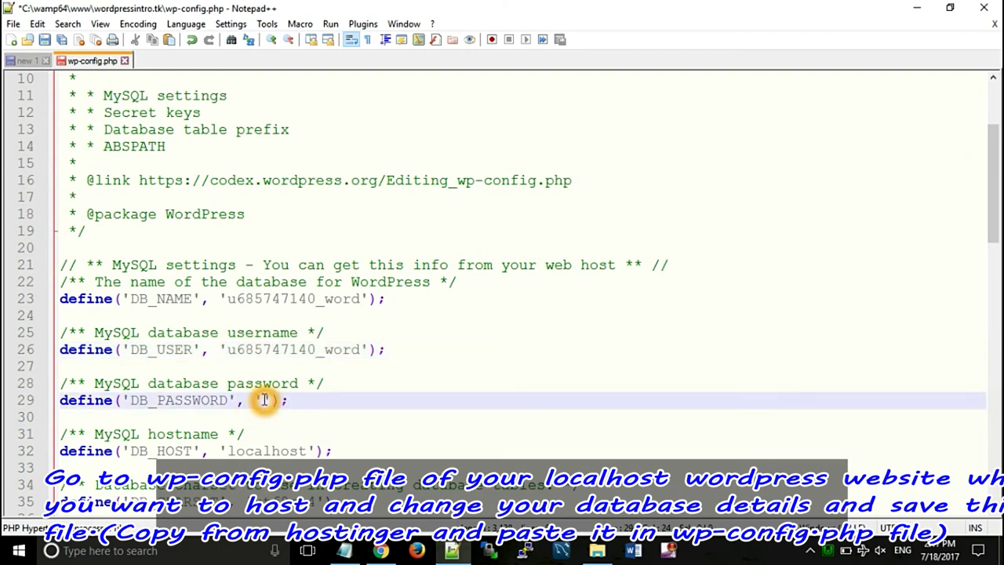
key(ctrl+v)
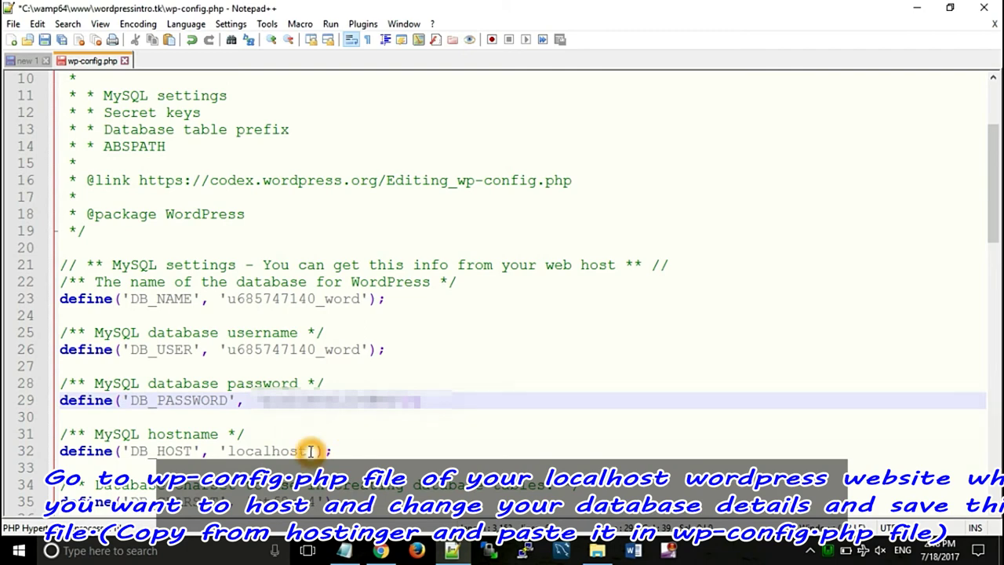
click(382, 549)
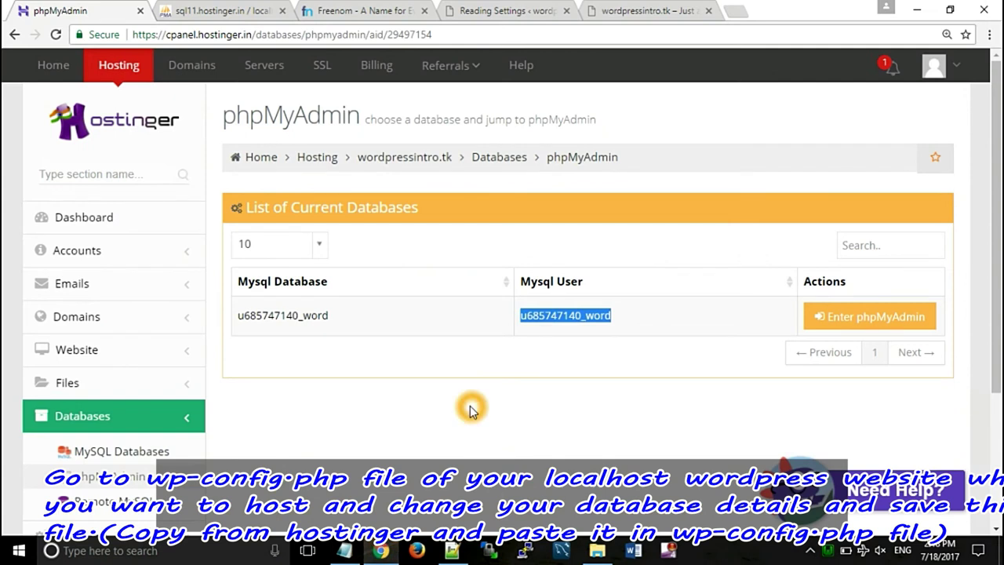
- Copy the MySQL host mysql.hostinger.in from Hostinger's MySQL Databases page, then select localhost in wp-config.php's DB_HOST line
scroll(471, 409, down, 2)
click(139, 291)
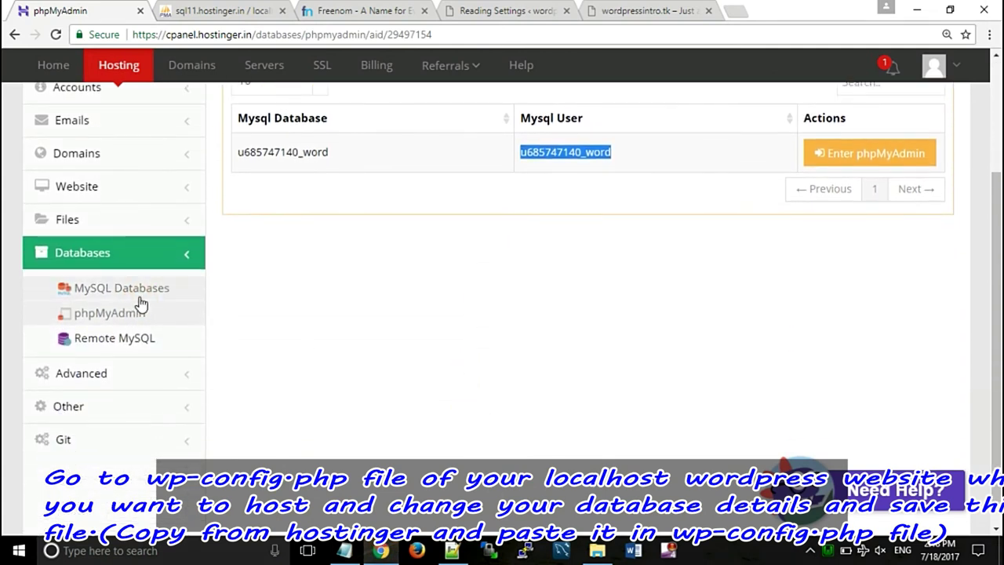
click(351, 335)
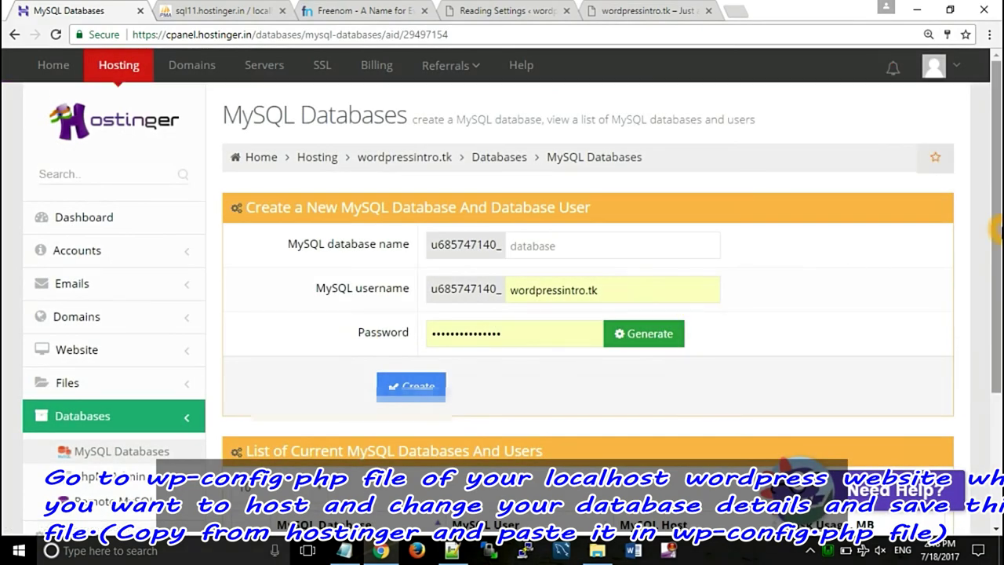
scroll(997, 229, down, 2)
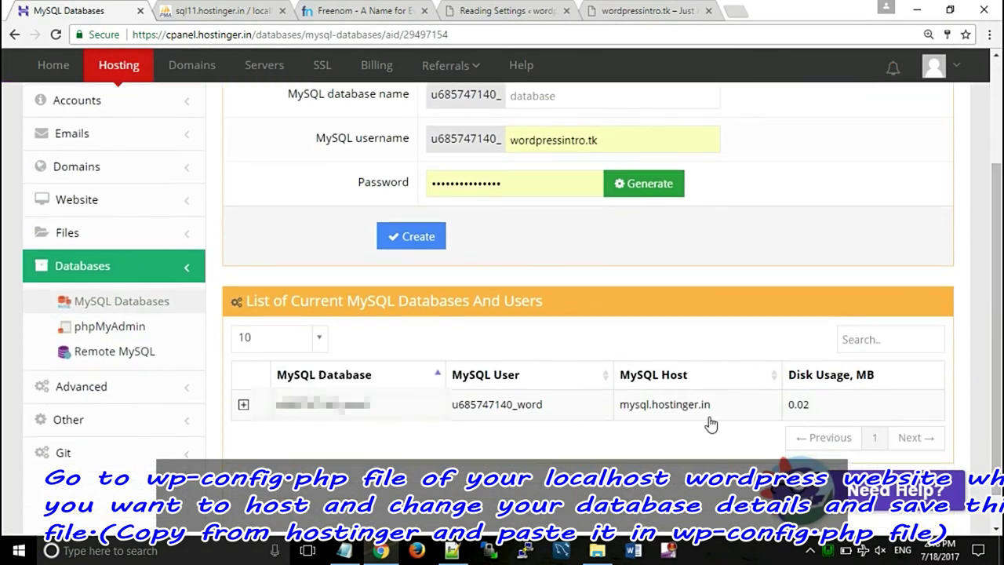
drag(711, 404, 625, 404)
right_click(625, 404)
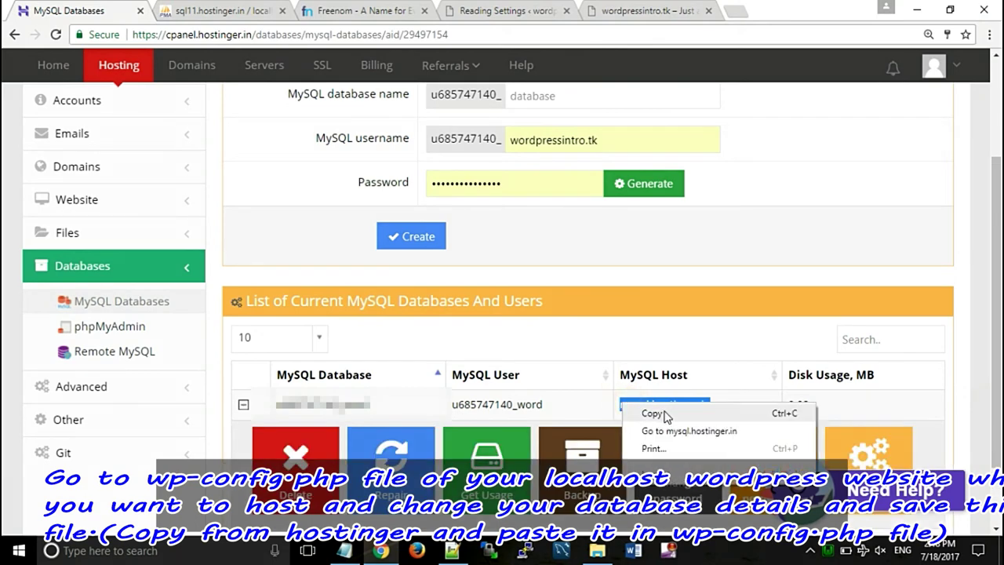
click(653, 413)
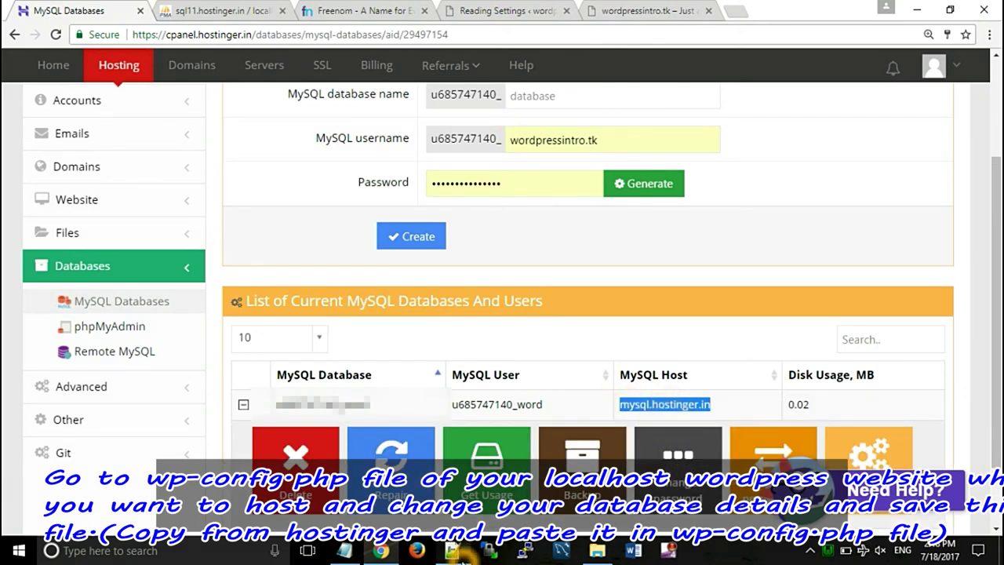
click(453, 550)
drag(309, 449, 232, 446)
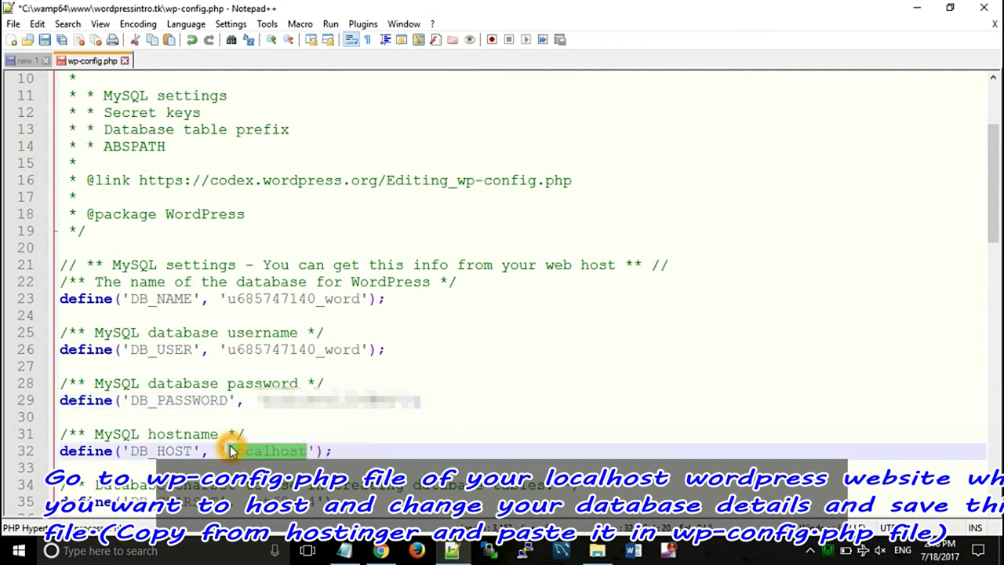
- Replace localhost with mysql.hostinger.in as DB_HOST and save wp-config.php
key(ctrl+v)
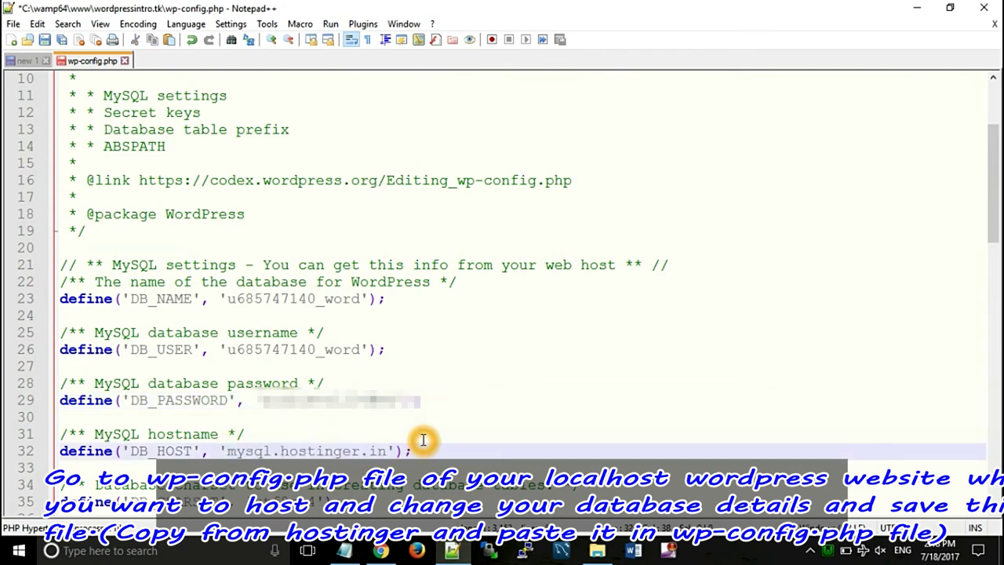
right_click(168, 179)
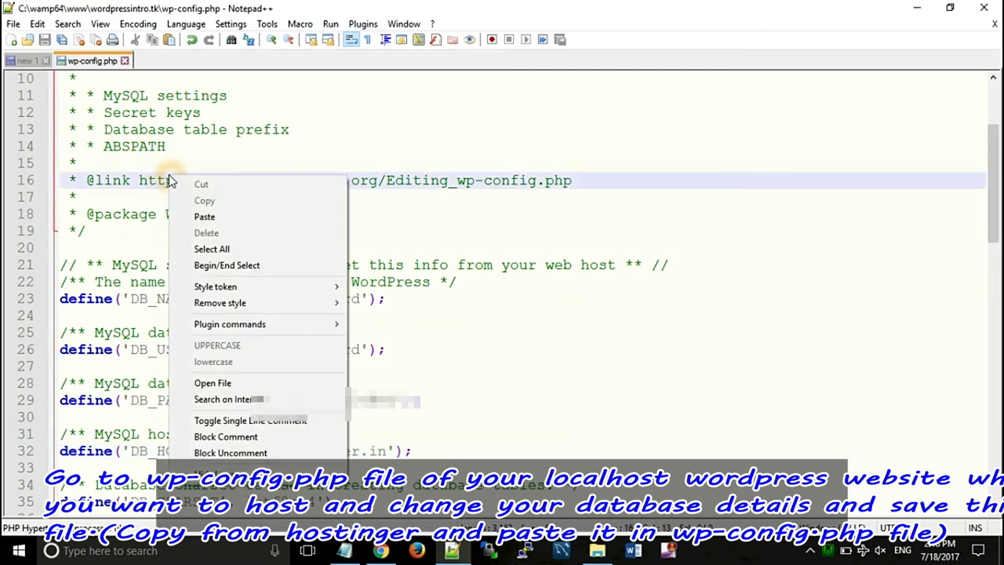
click(49, 45)
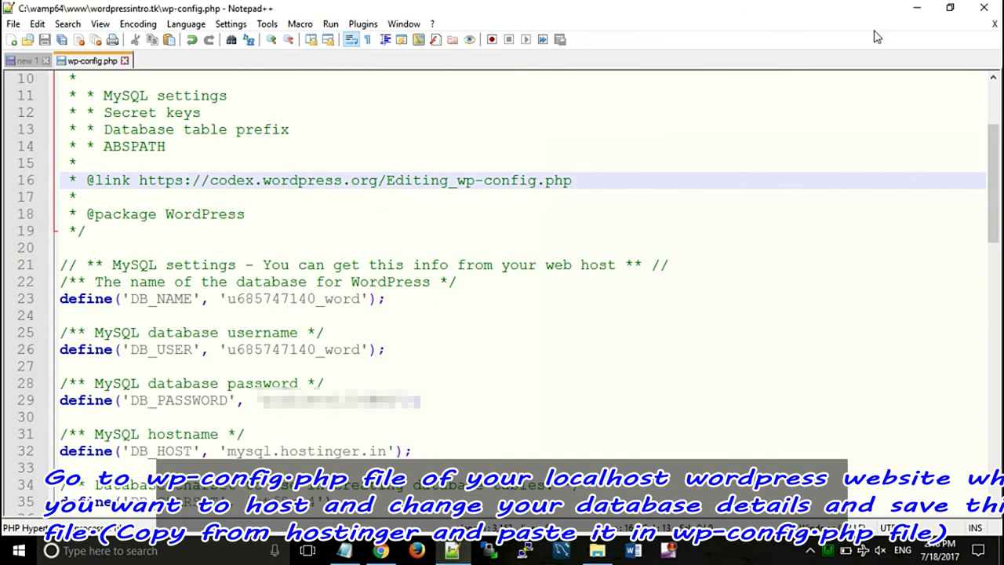
- Close Notepad++ and bring up the local wordpressintro.tk site folder
click(995, 26)
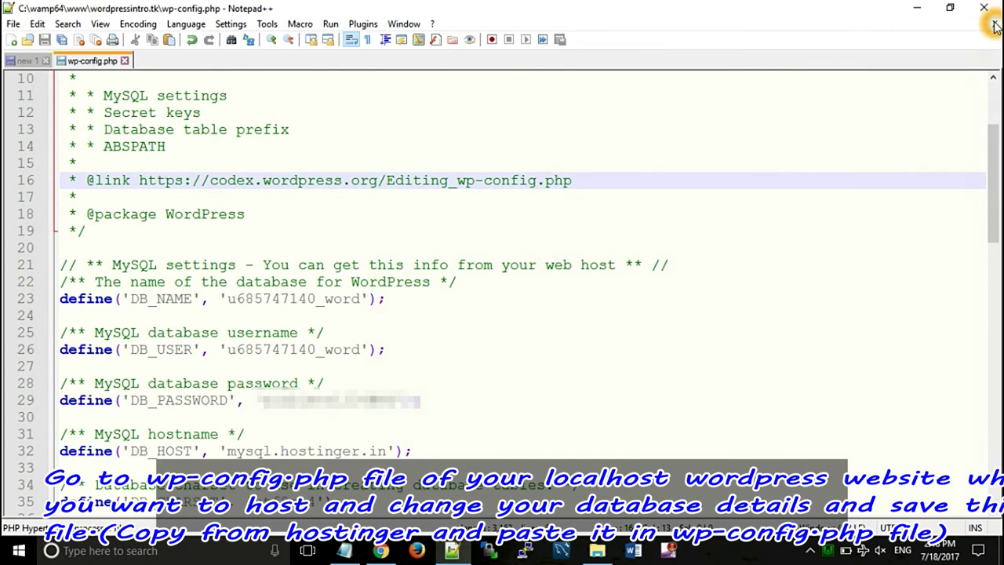
click(984, 8)
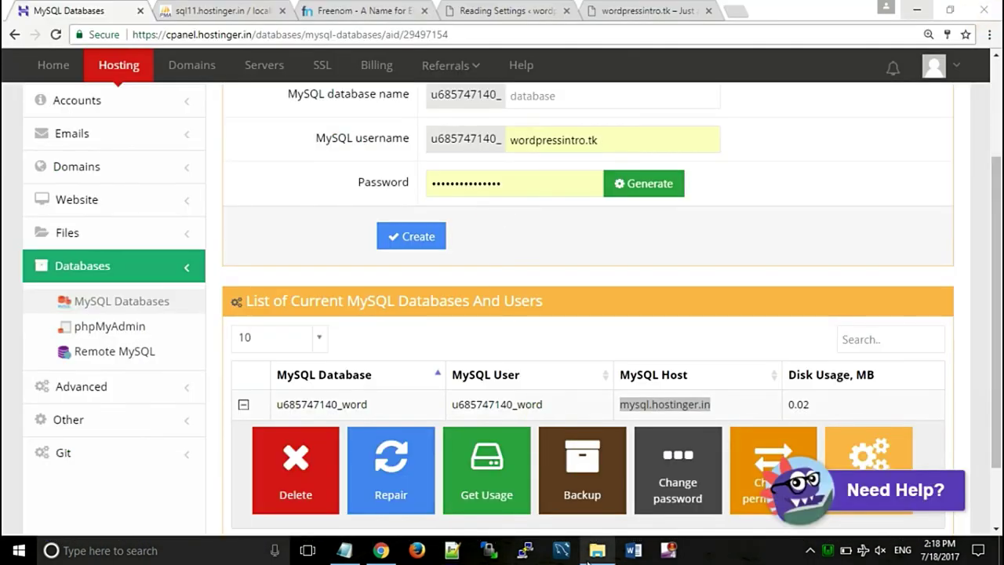
click(588, 555)
click(269, 314)
click(208, 312)
- Compress all 21 site files into a zip archive
key(ctrl+a)
key(F2)
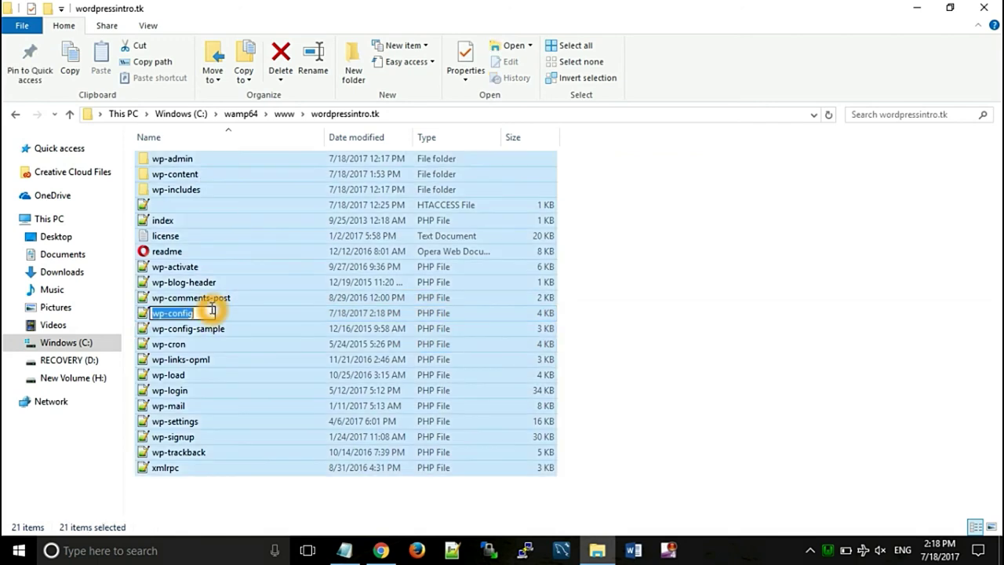
click(248, 316)
key(ctrl+a)
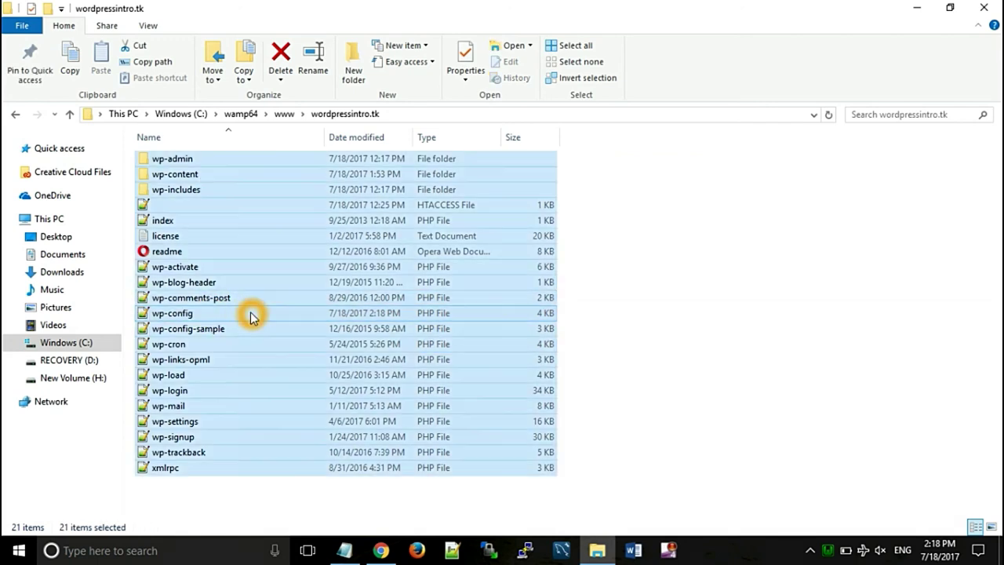
right_click(250, 315)
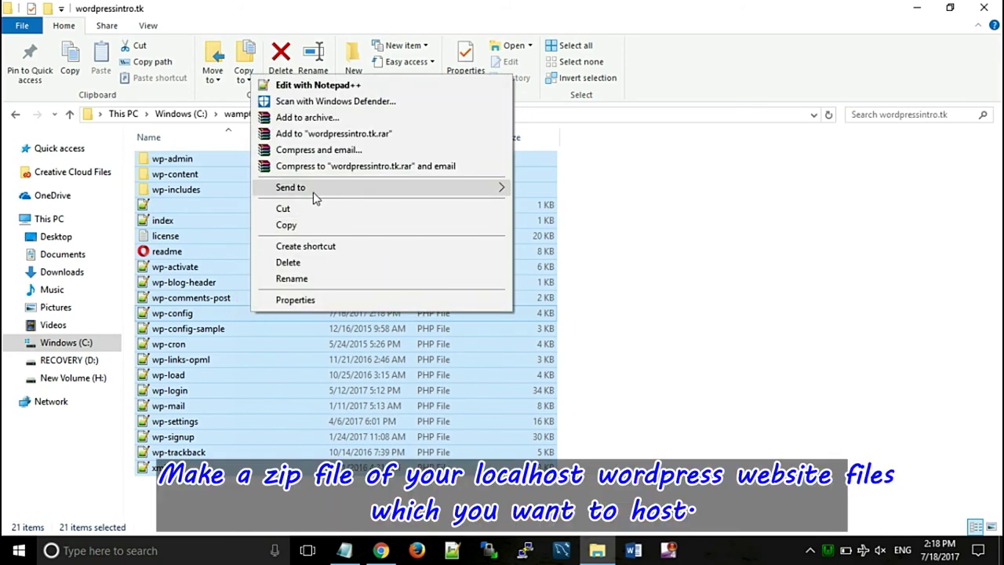
mouse_move(360, 183)
click(547, 206)
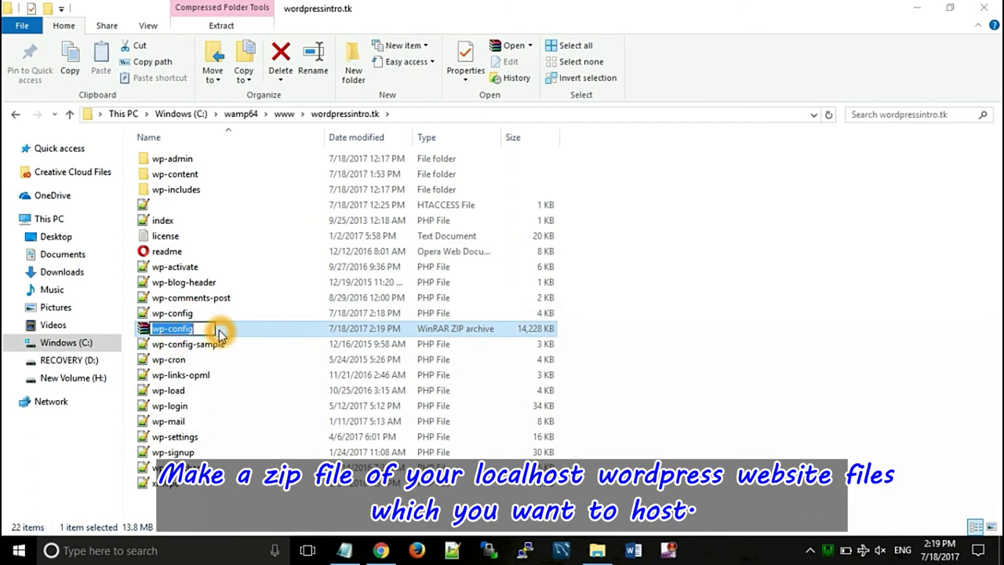
- Rename the new zip archive to wpintro
click(202, 328)
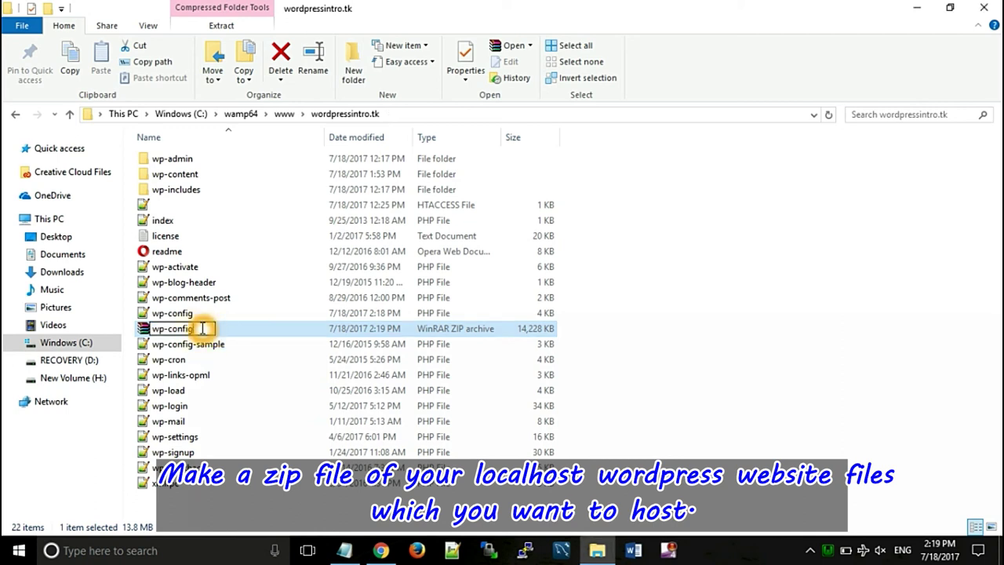
key(BackSpace)
key(BackSpace)
key(BackSpace)
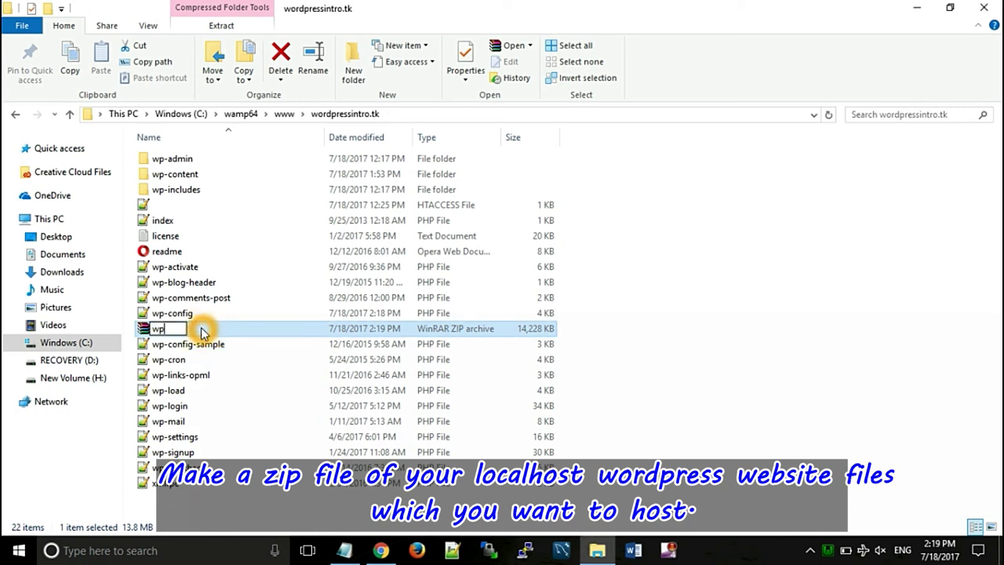
text(o)
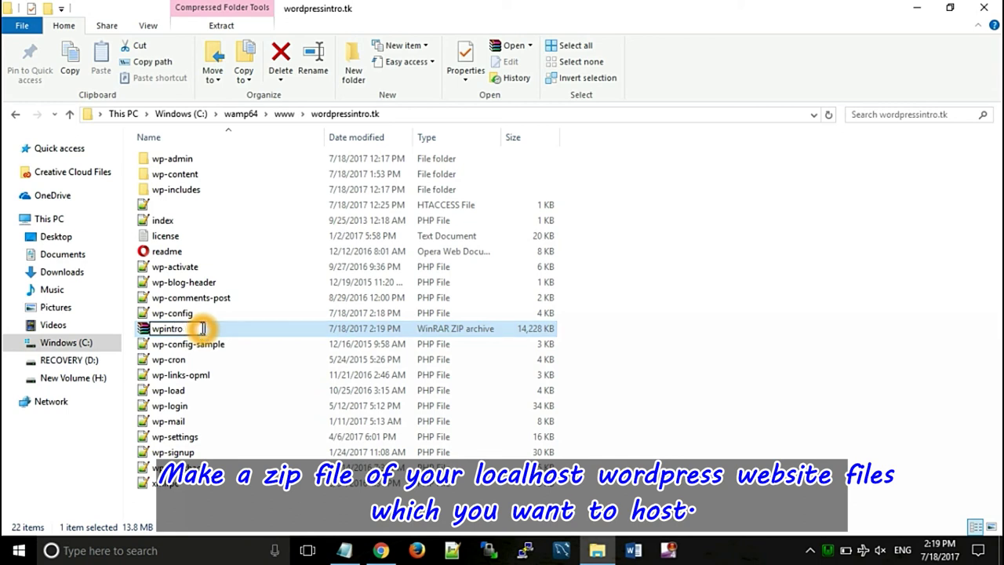
click(578, 347)
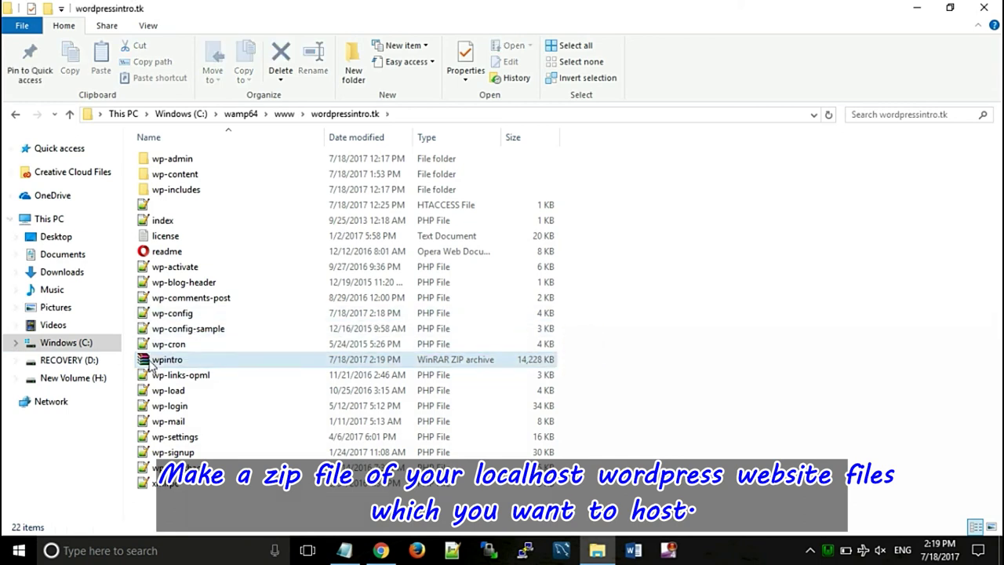
click(381, 550)
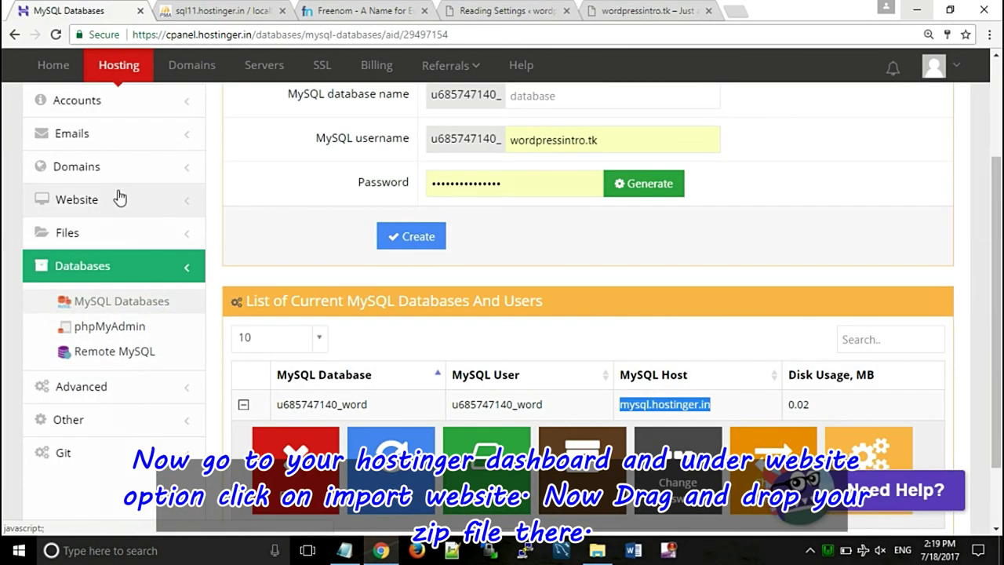
- Upload wpintro.zip (14.6 MB) on Hostinger's Import Website page by dragging it onto the drop area
click(119, 198)
click(119, 286)
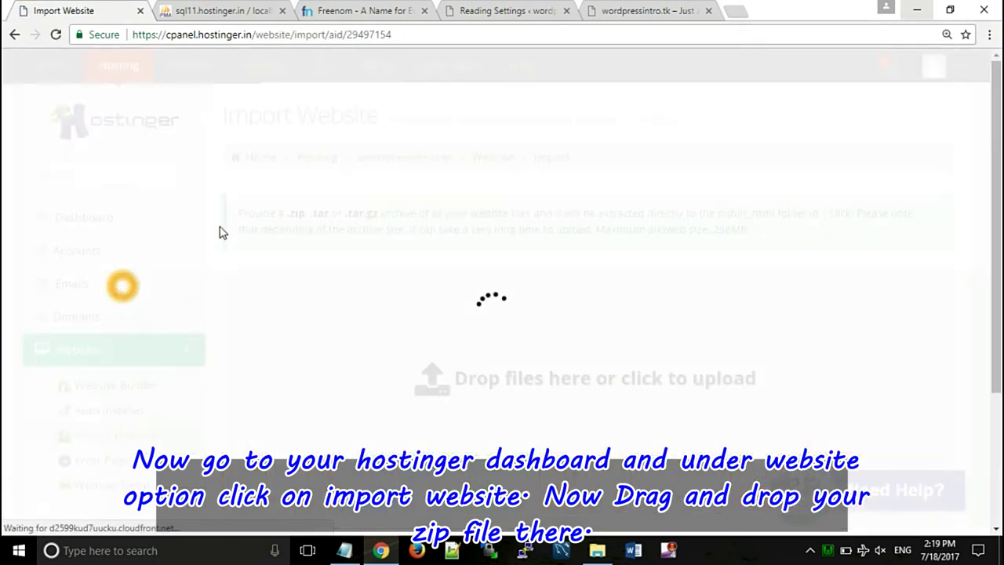
click(632, 549)
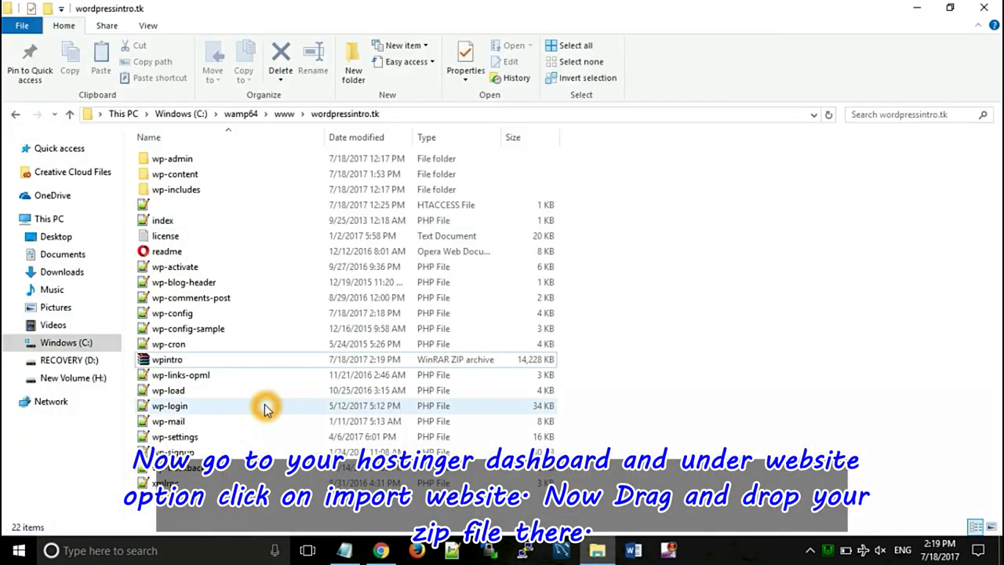
drag(182, 360, 451, 403)
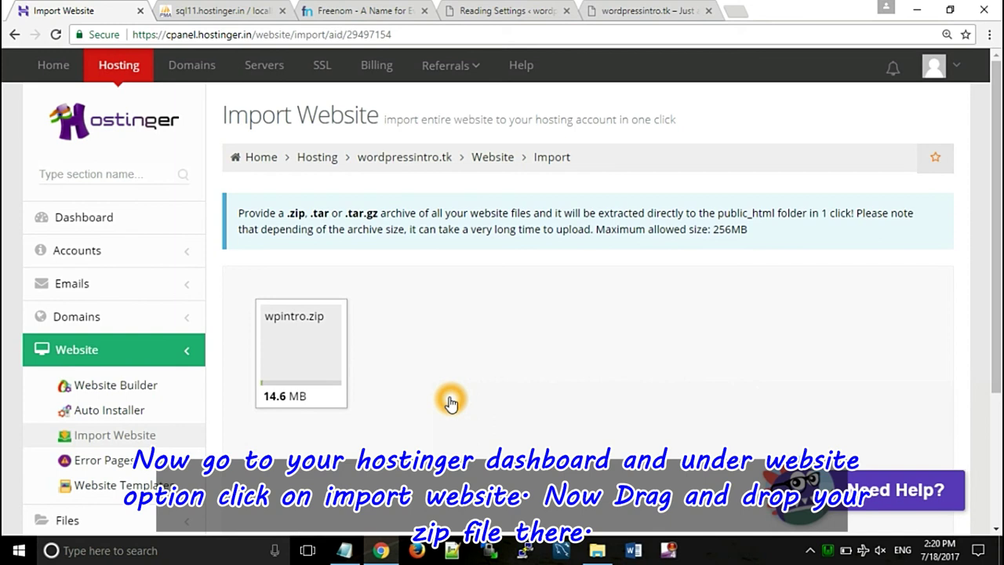
click(276, 392)
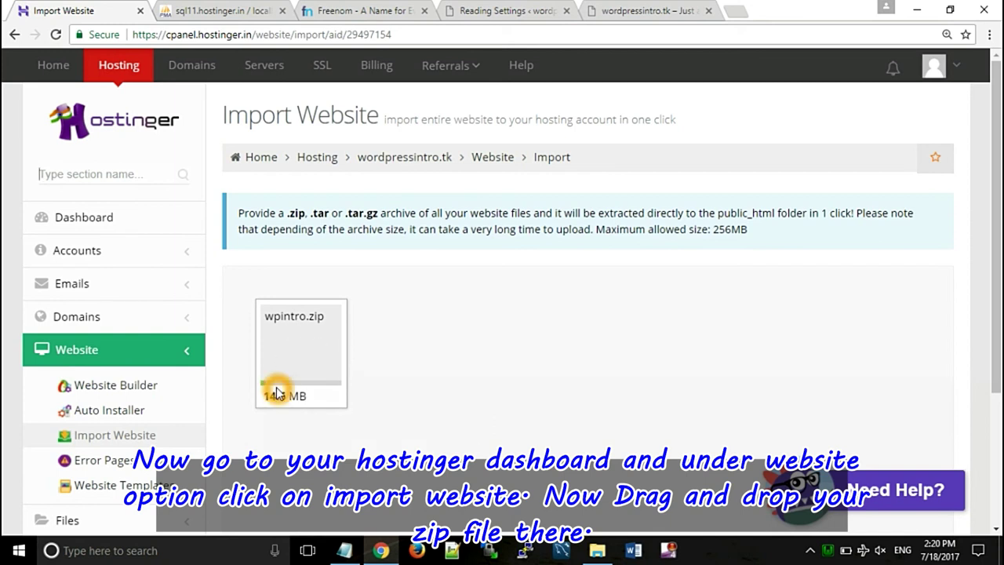